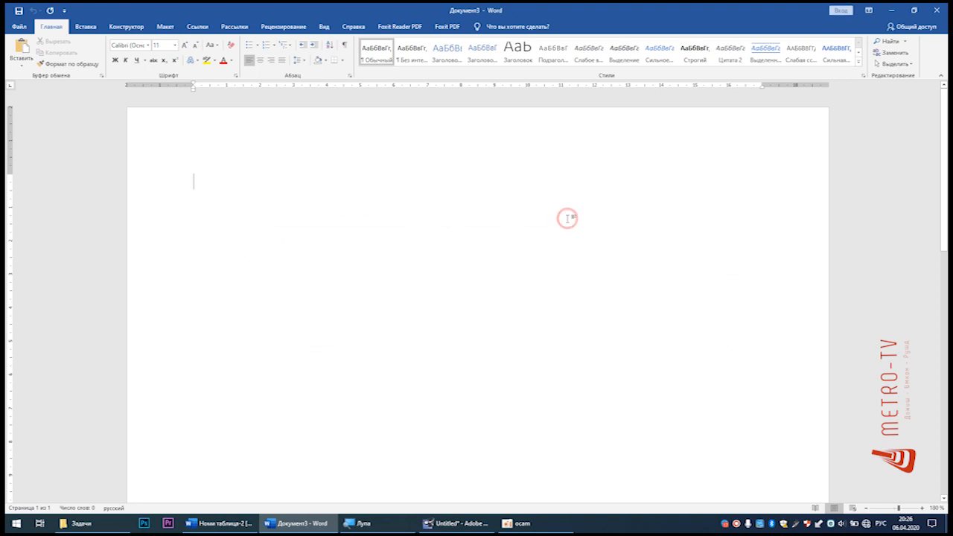
# Step: Switch to the document Номи таблица-2 and fill the empty name cell in row 1 with Проектор
pyautogui.hotkey('alt', 'Tab')
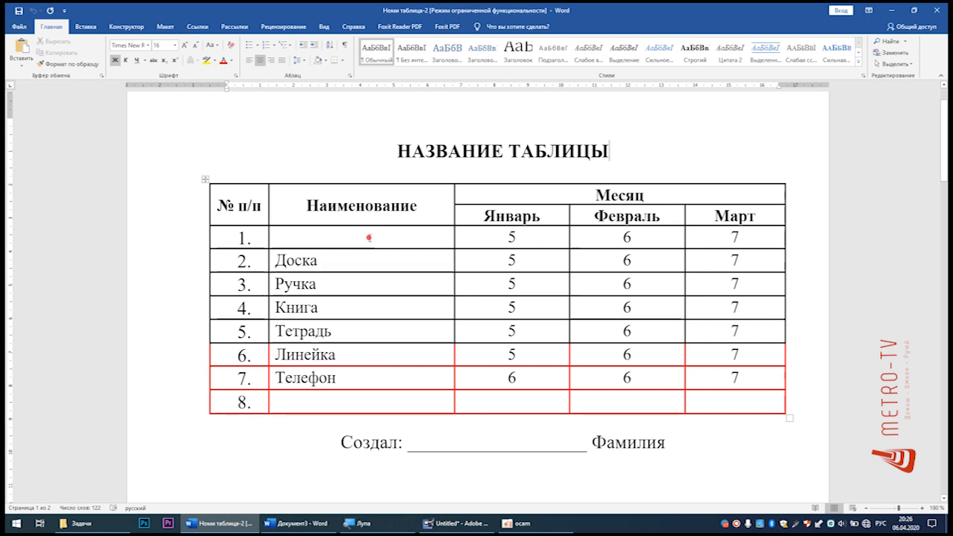
pyautogui.click(369, 239)
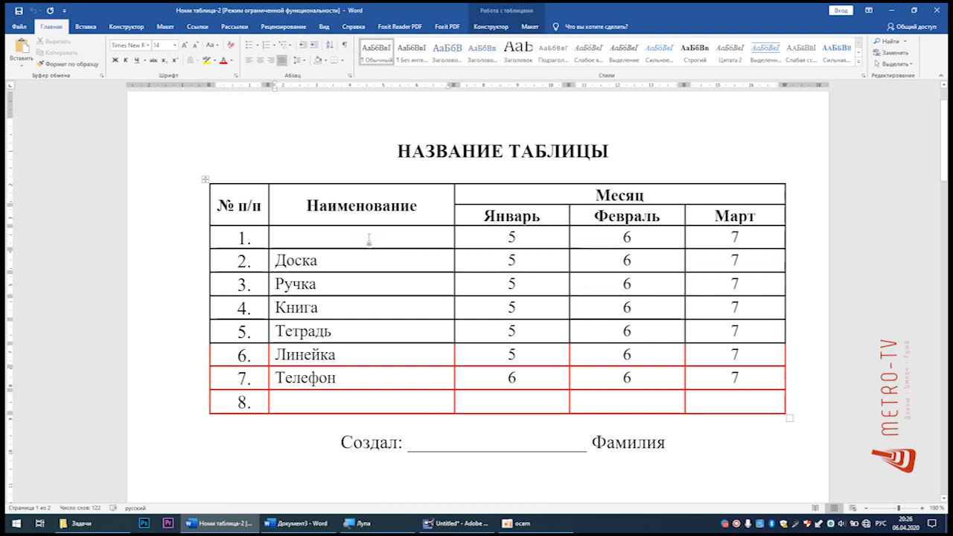
pyautogui.write('Проектор')
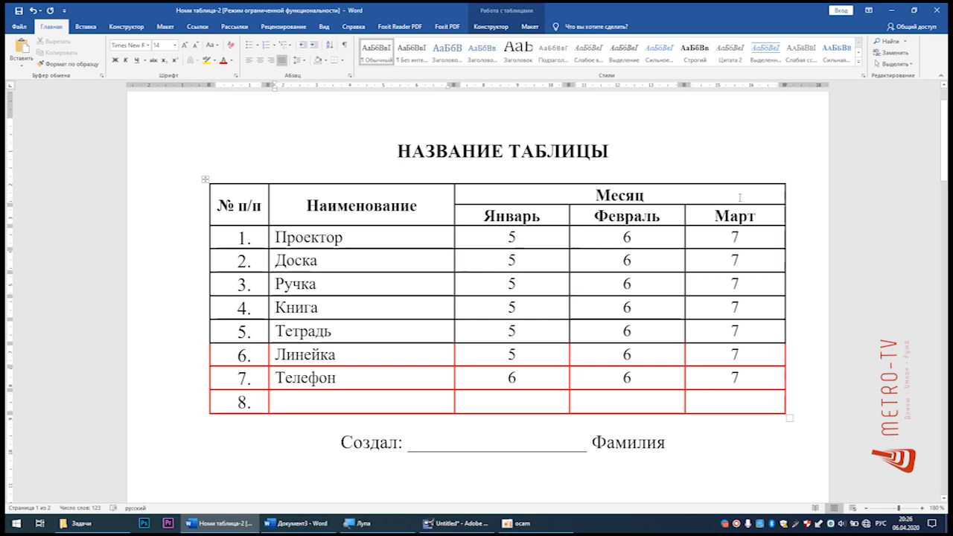
# Step: Look over the sample table's headings and number cells, and switch to the blank document Документ3
pyautogui.moveTo(740, 197); pyautogui.dragTo(337, 215)
pyautogui.click(717, 400)
pyautogui.click(511, 235)
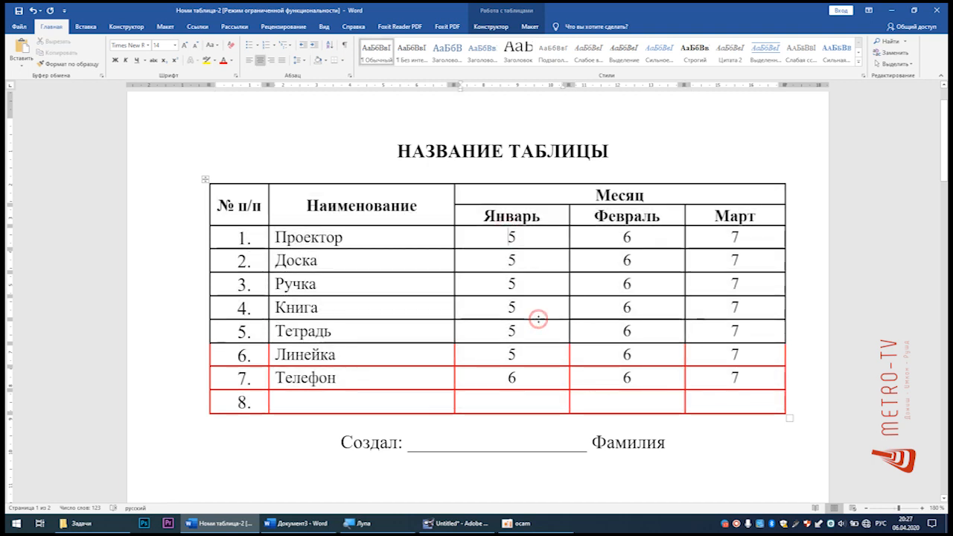
pyautogui.click(542, 216)
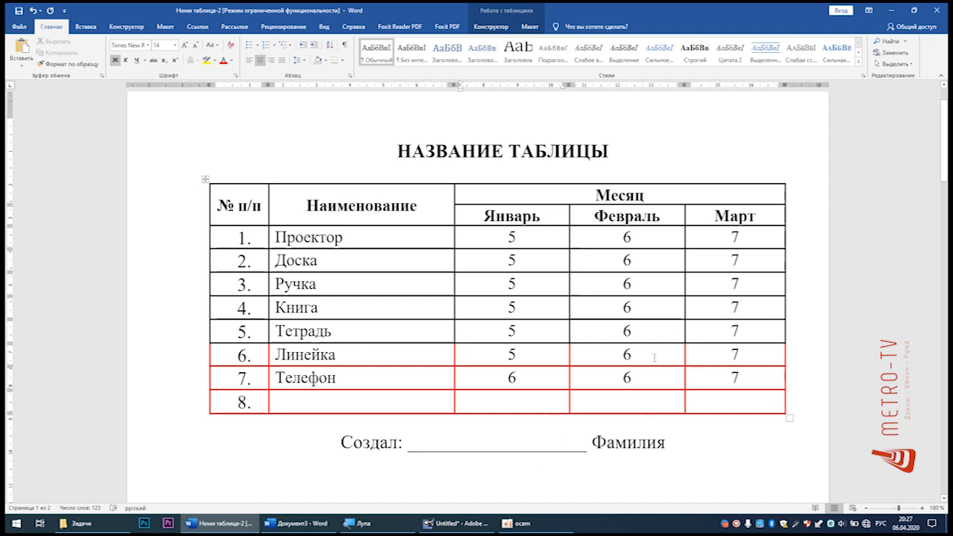
pyautogui.click(296, 523)
pyautogui.click(564, 274)
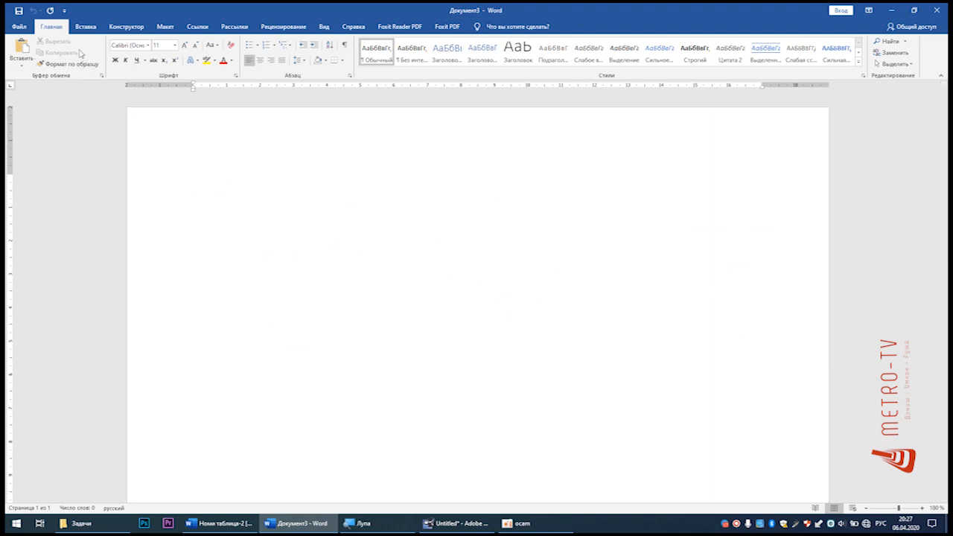
# Step: Insert a table of 5 columns by 8 rows using the size grid, and delete the whole table
pyautogui.click(54, 26)
pyautogui.click(82, 27)
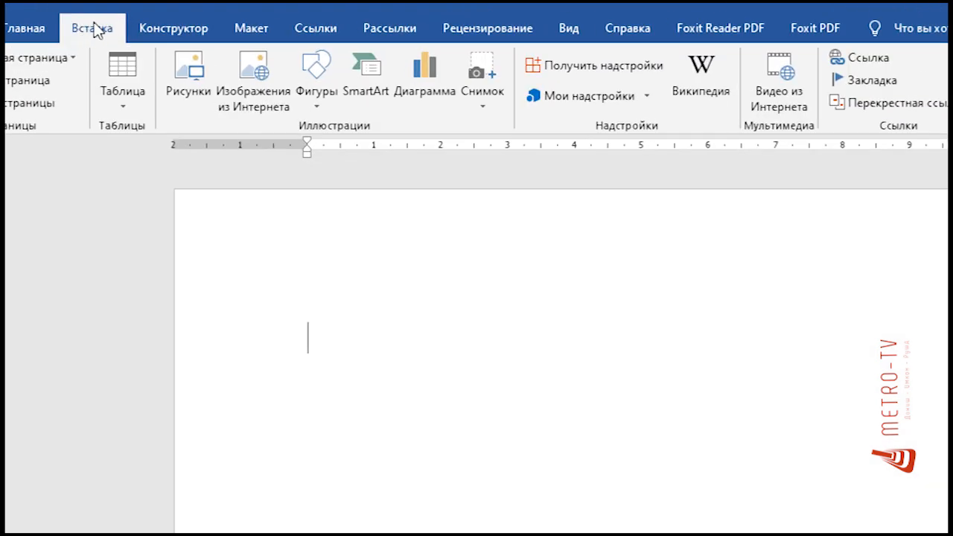
pyautogui.click(125, 110)
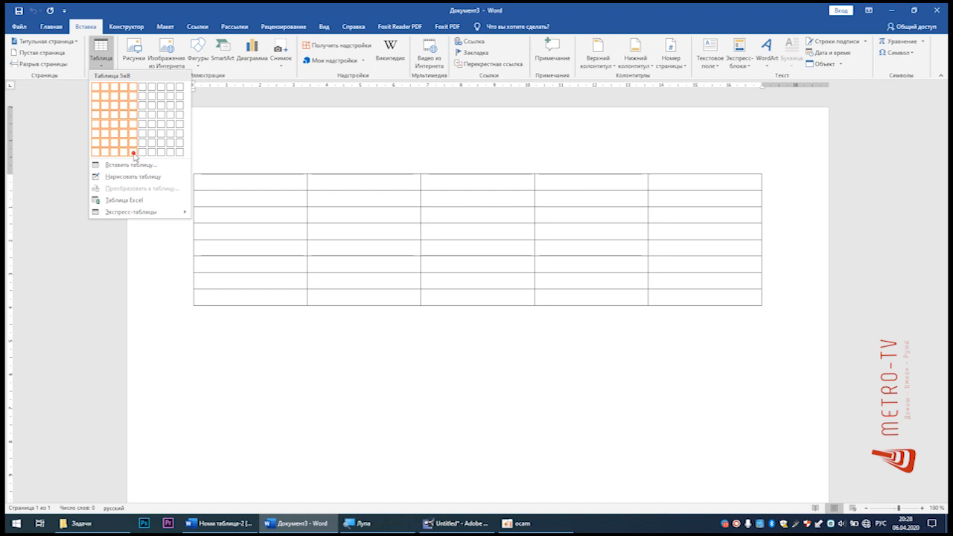
pyautogui.click(135, 157)
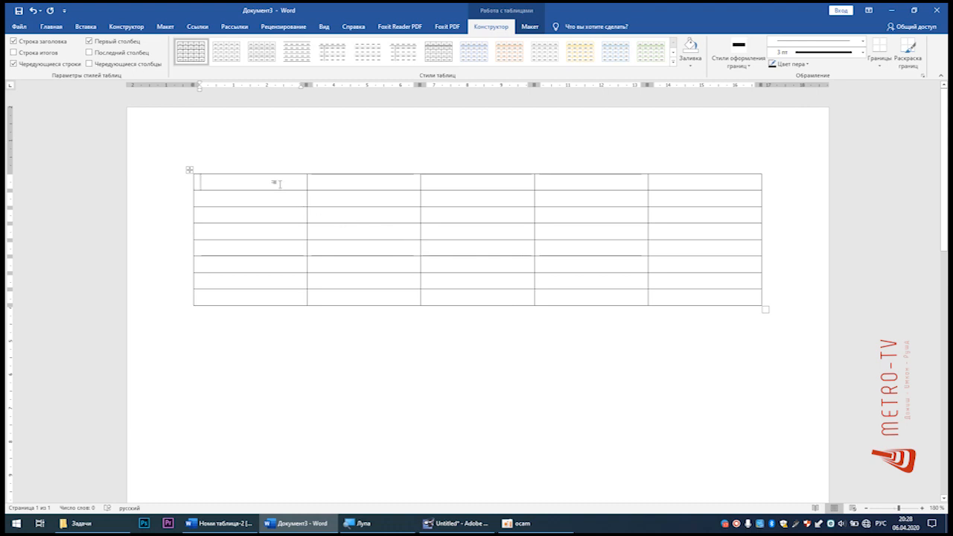
pyautogui.click(190, 169)
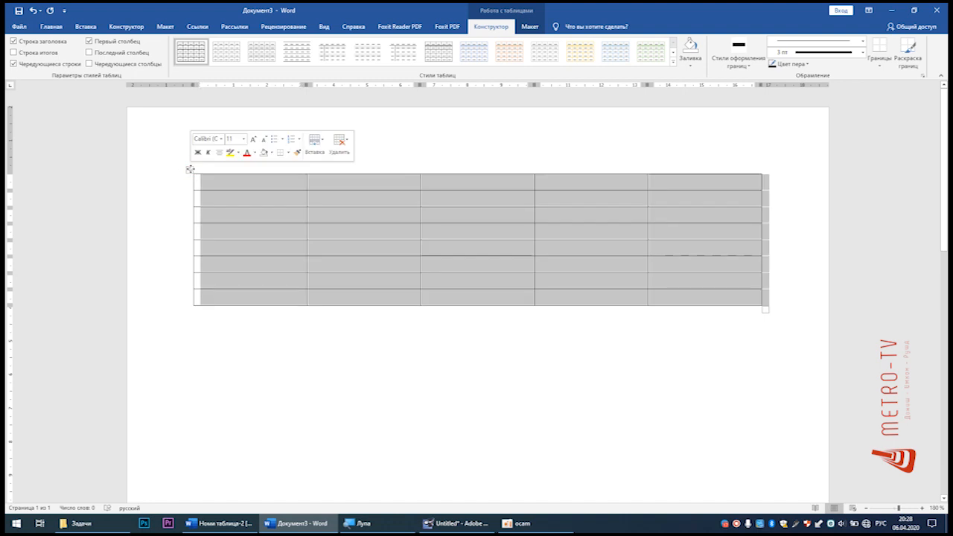
pyautogui.press('BackSpace')
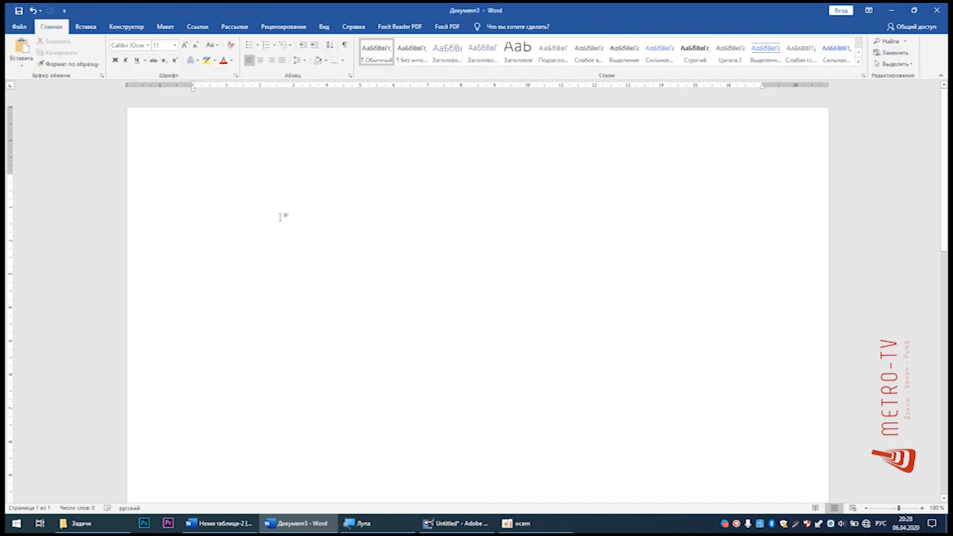
# Step: Insert a table by entering its dimensions, with 5 columns and 8 rows
pyautogui.click(86, 27)
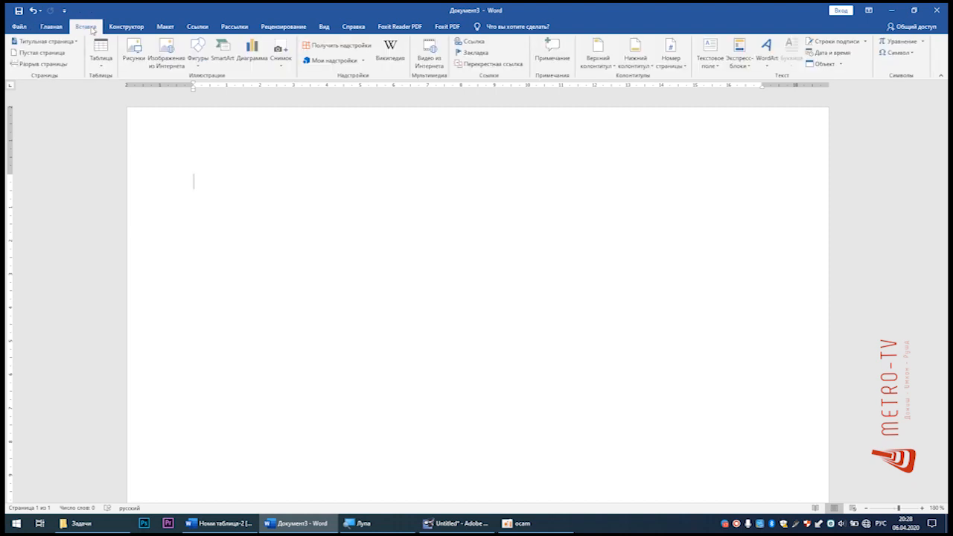
pyautogui.click(100, 64)
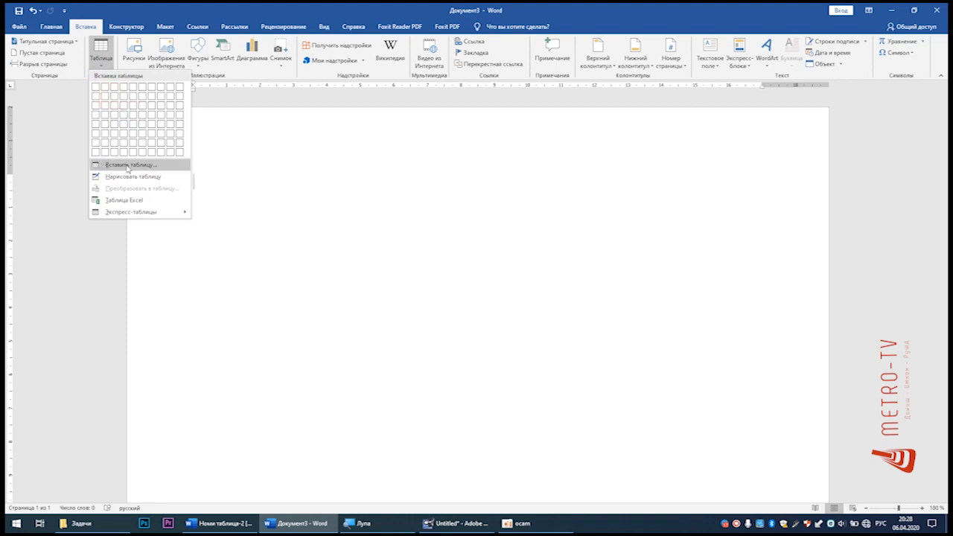
pyautogui.click(128, 165)
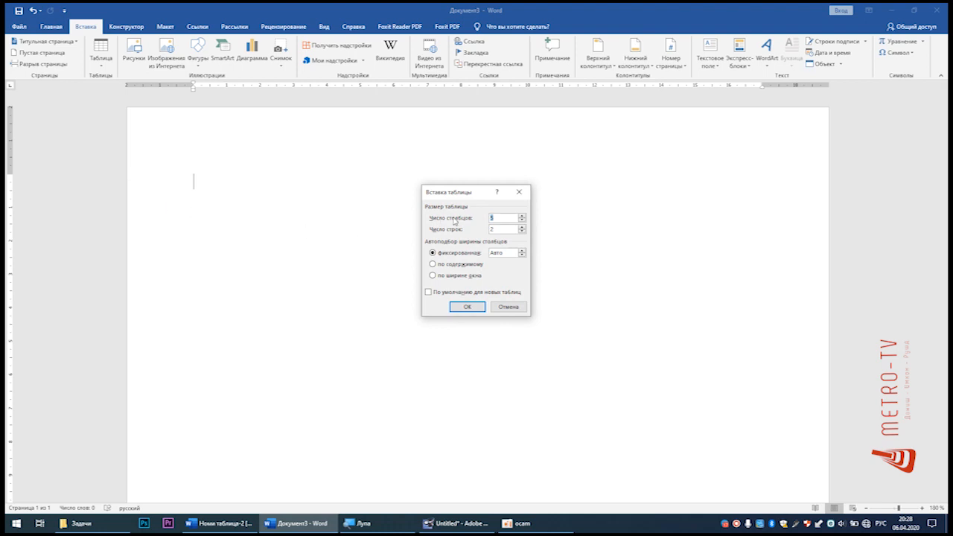
pyautogui.moveTo(455, 194); pyautogui.dragTo(415, 196)
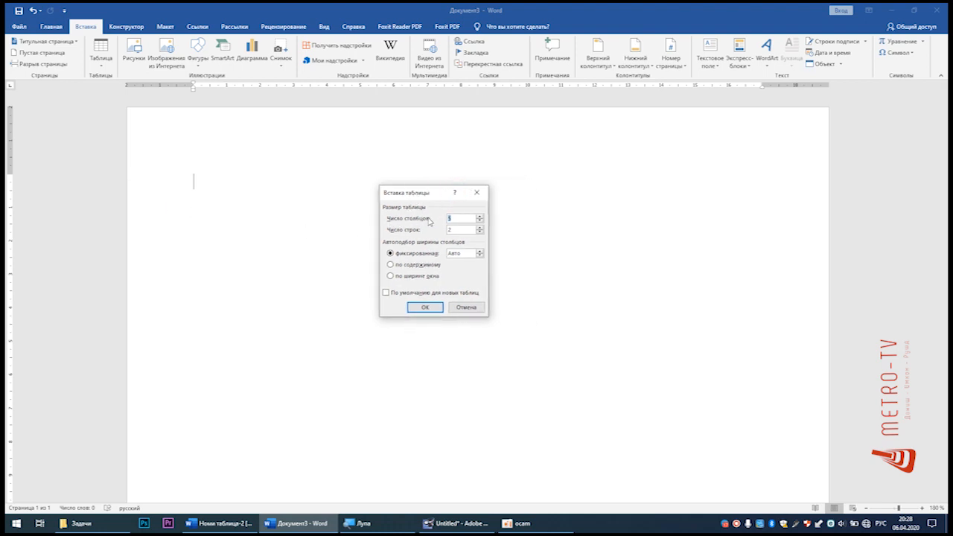
pyautogui.doubleClick(466, 219)
pyautogui.doubleClick(464, 230)
pyautogui.click(425, 307)
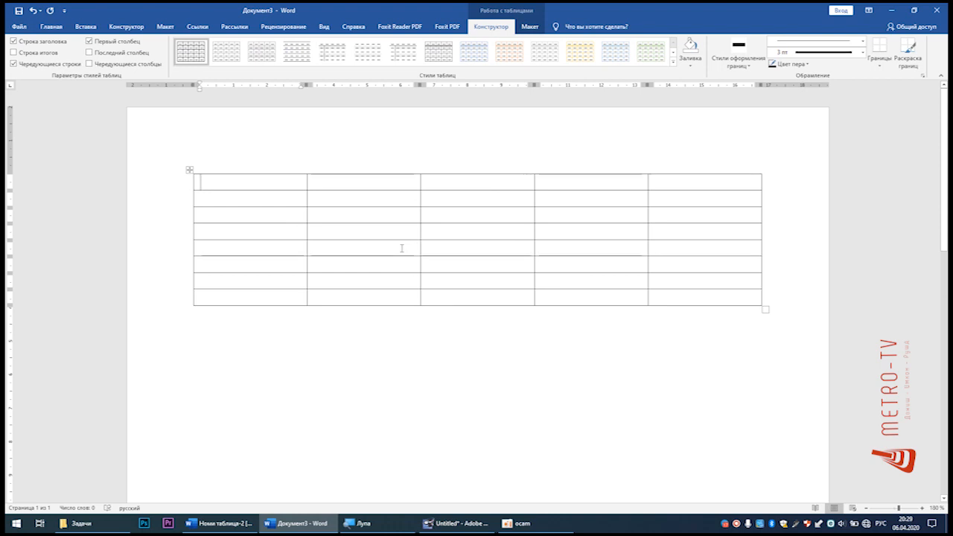
# Step: Compare with the sample table and narrow the new table's first column to about 1.5 cm
pyautogui.scroll(4, 401, 248)
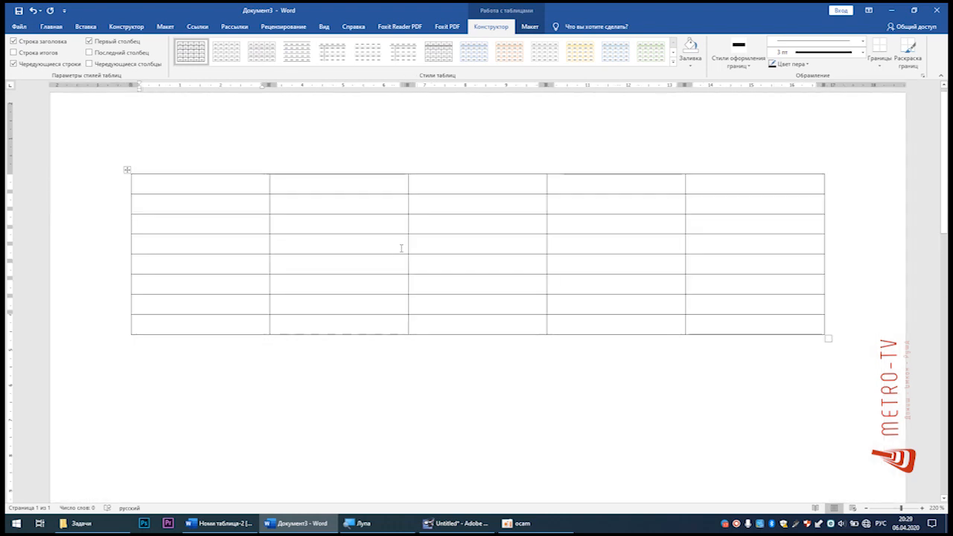
pyautogui.click(51, 27)
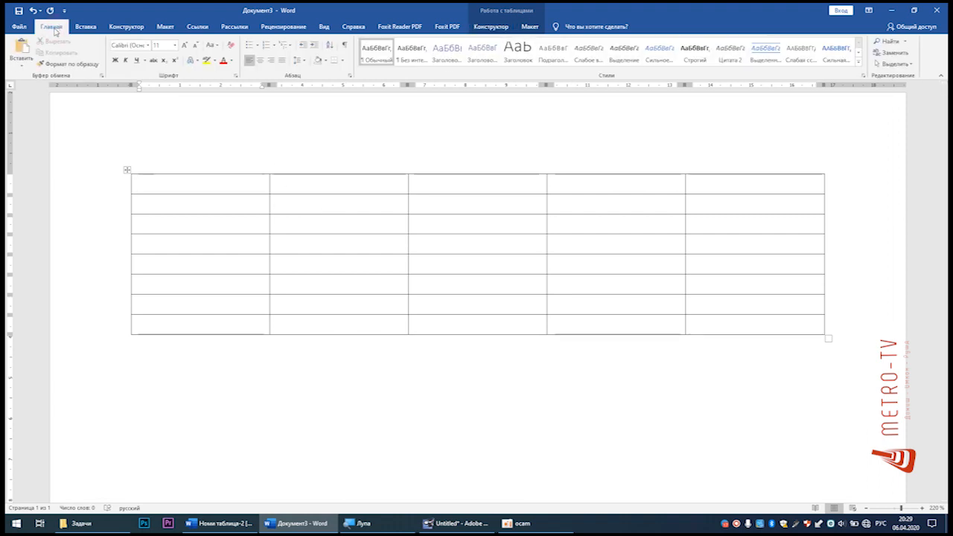
pyautogui.click(220, 524)
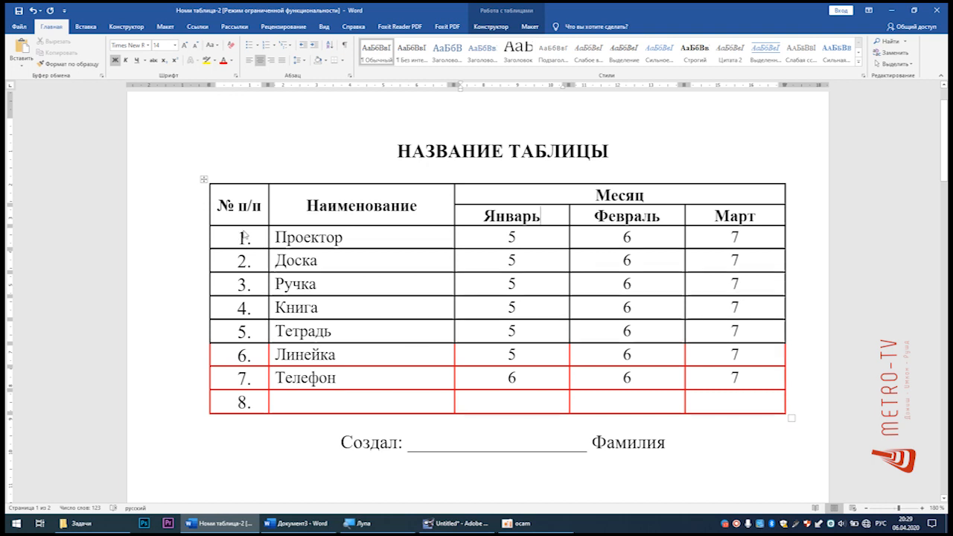
pyautogui.click(332, 520)
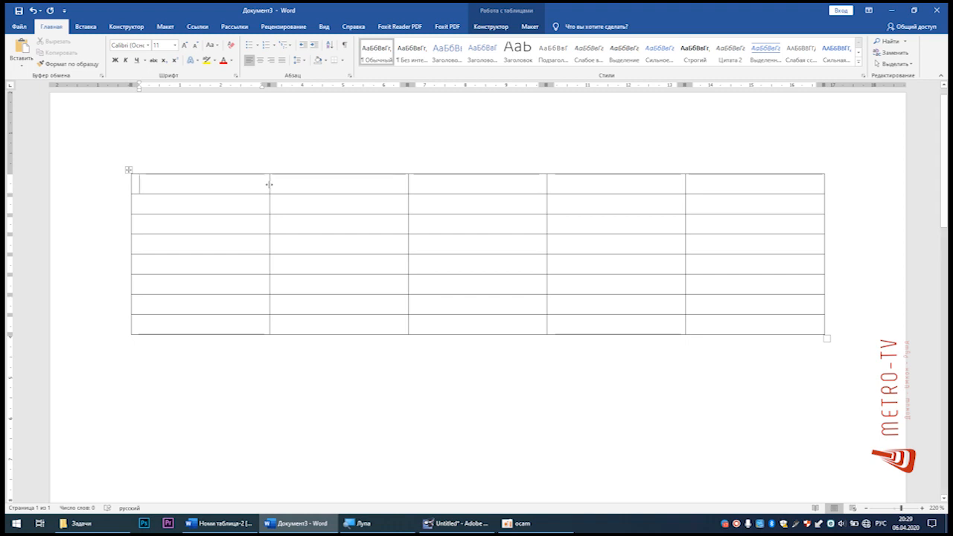
pyautogui.moveTo(269, 184); pyautogui.dragTo(213, 193)
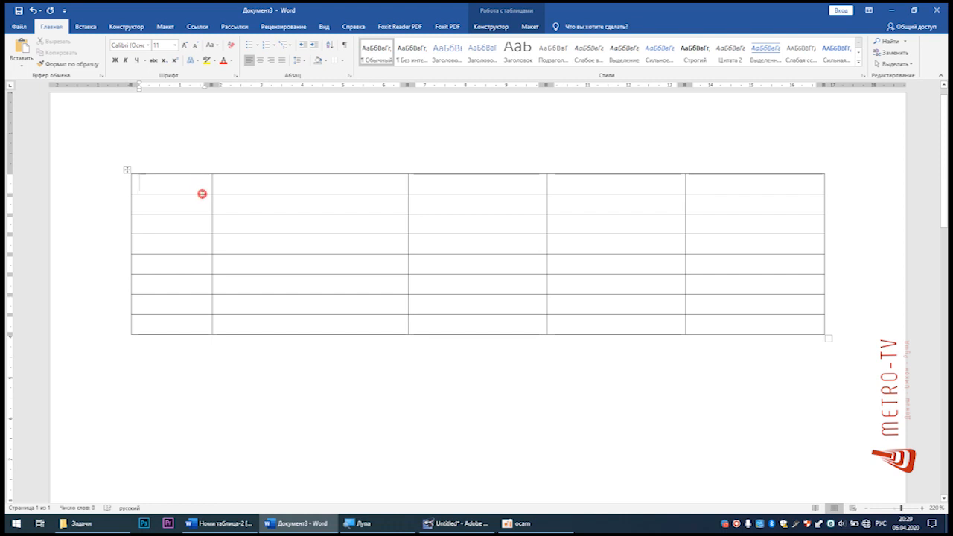
pyautogui.moveTo(197, 194)
pyautogui.mouseDown()
pyautogui.moveTo(201, 245)
pyautogui.moveTo(194, 196)
pyautogui.moveTo(207, 185)
pyautogui.moveTo(193, 189)
pyautogui.mouseUp()
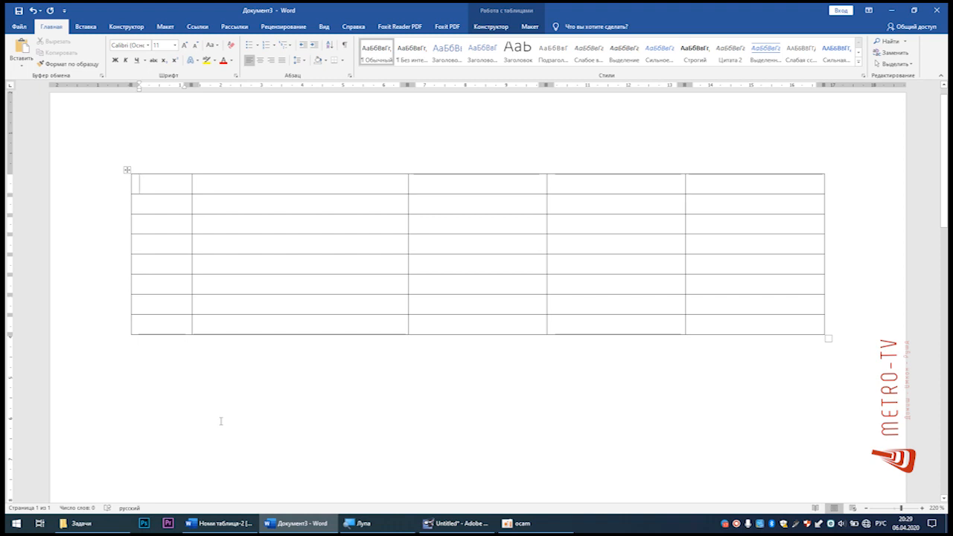
# Step: Examine the sample table's header in Номи таблица-2, including the № п/п, Наименование, Месяц and individual month cells
pyautogui.click(219, 523)
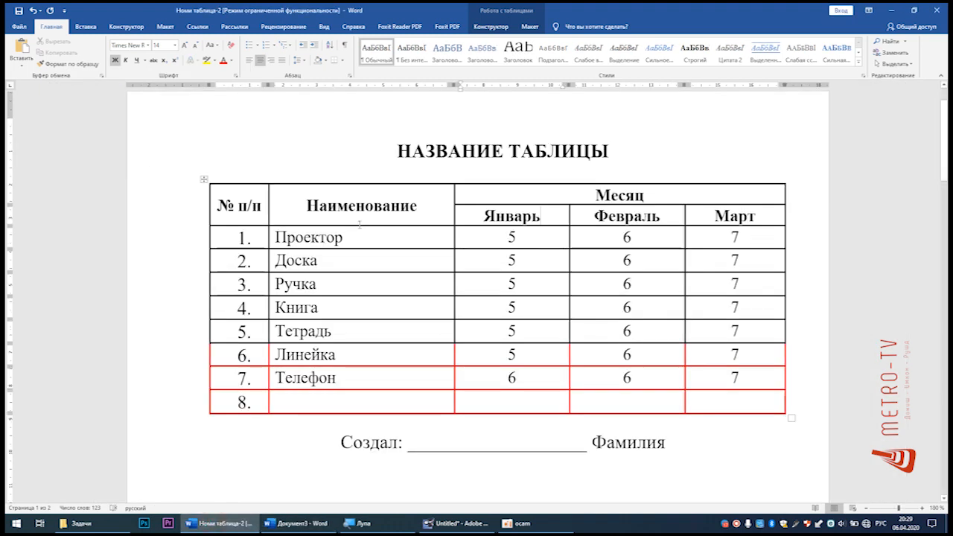
pyautogui.moveTo(493, 197); pyautogui.dragTo(707, 215)
pyautogui.click(500, 216)
pyautogui.moveTo(430, 202); pyautogui.dragTo(236, 200)
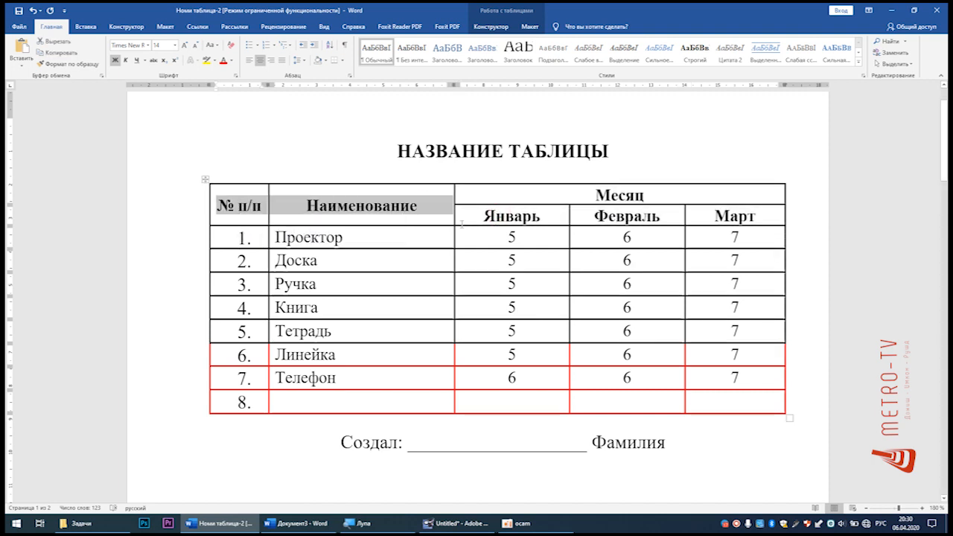
pyautogui.moveTo(544, 194); pyautogui.dragTo(692, 196)
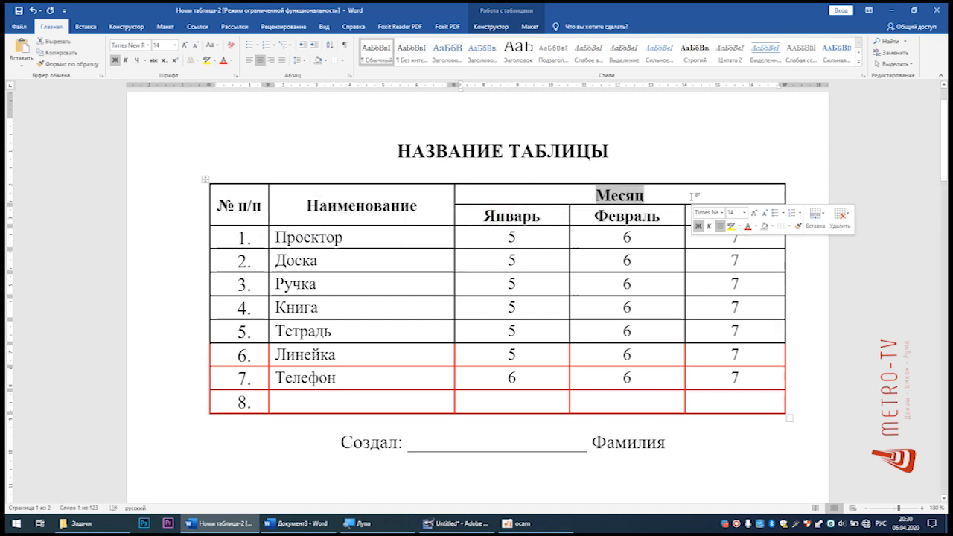
pyautogui.click(717, 196)
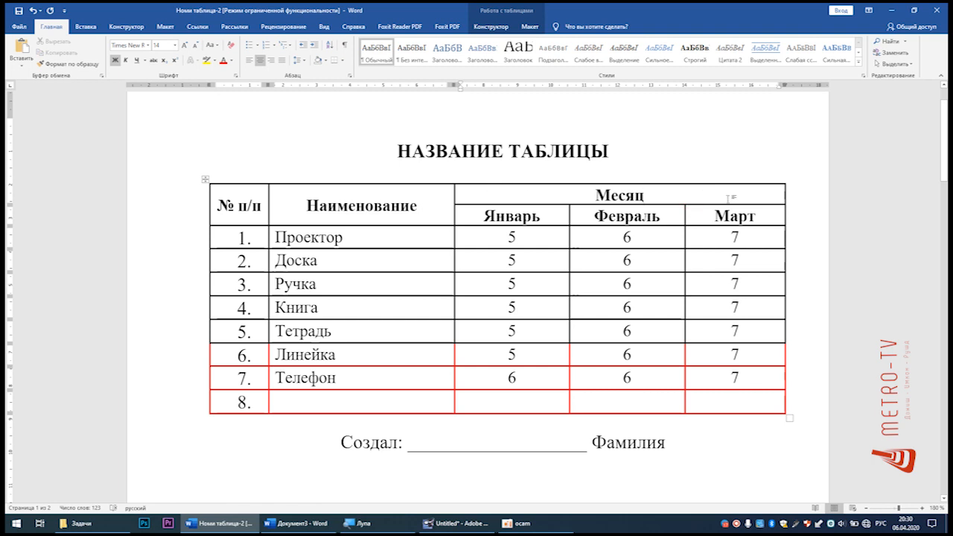
pyautogui.click(691, 192)
pyautogui.click(506, 214)
pyautogui.click(614, 213)
pyautogui.click(707, 217)
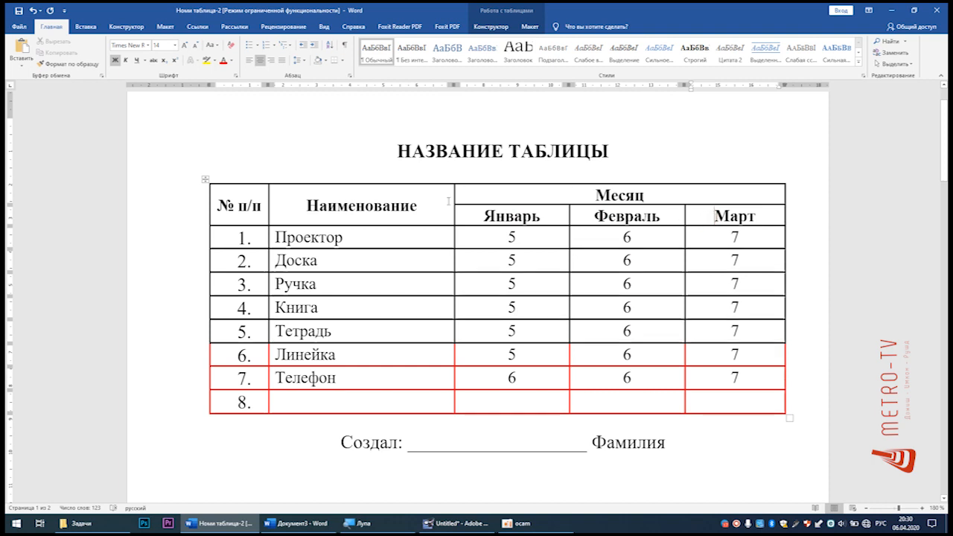
# Step: Return to Документ3 and merge the first-row cells of the last three columns into one cell
pyautogui.click(294, 523)
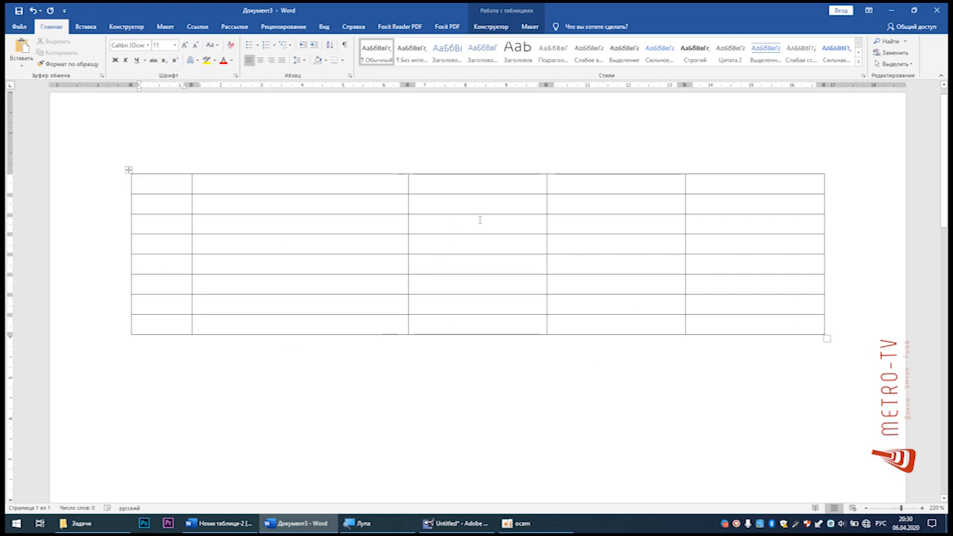
pyautogui.click(478, 182)
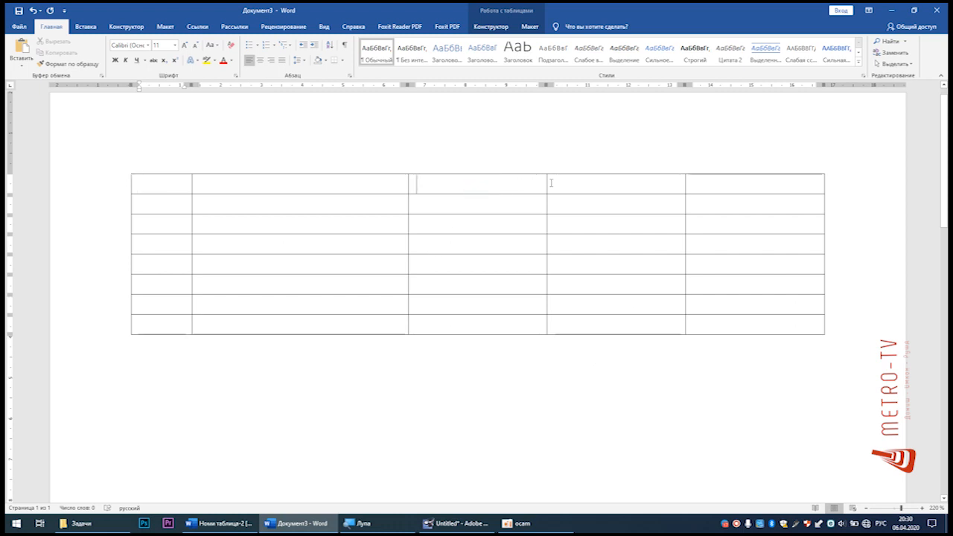
pyautogui.moveTo(549, 183); pyautogui.dragTo(580, 182)
pyautogui.moveTo(673, 184); pyautogui.dragTo(701, 187)
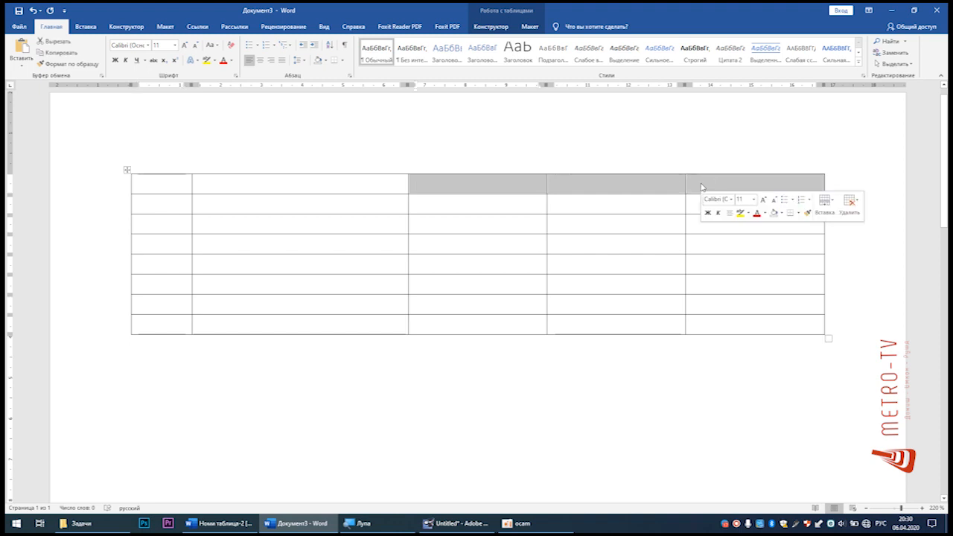
pyautogui.rightClick(650, 187)
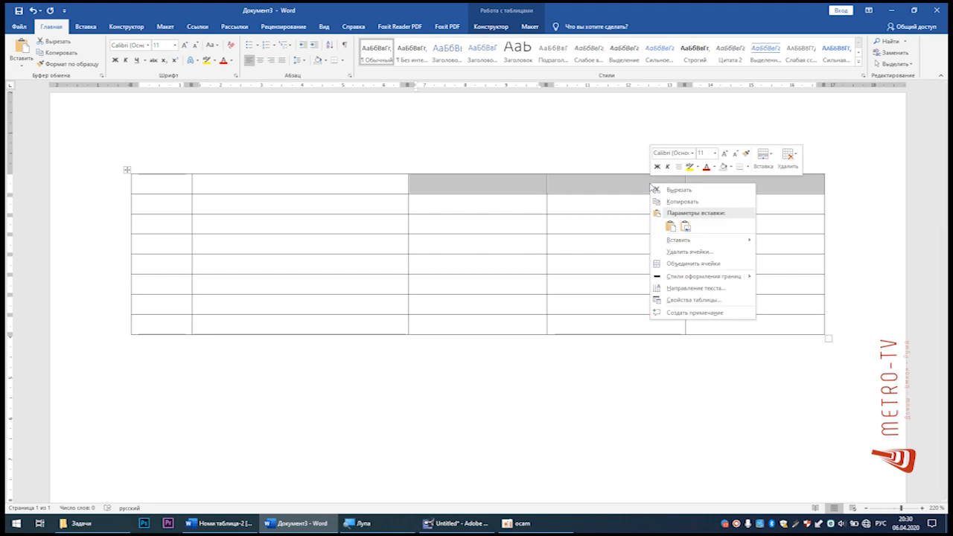
pyautogui.click(690, 264)
pyautogui.click(624, 192)
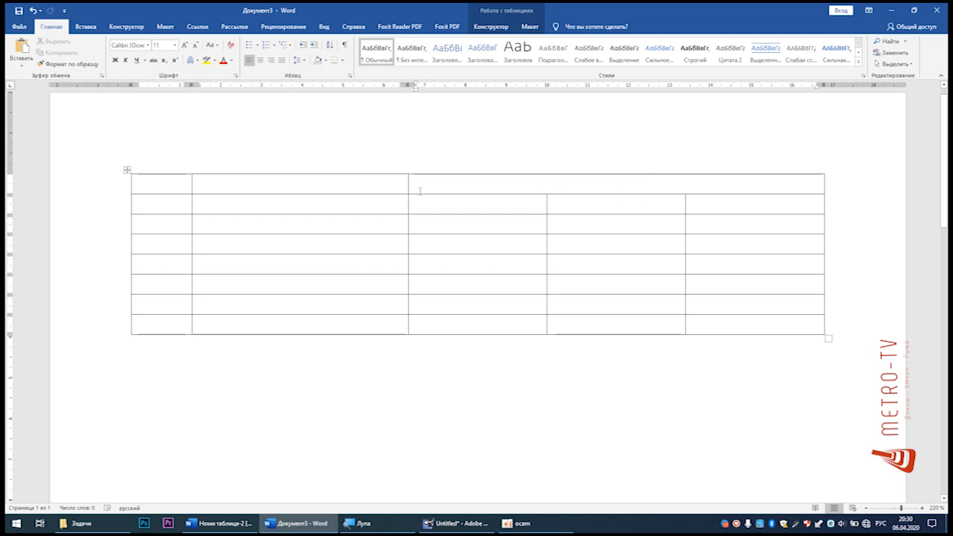
# Step: Merge the top two cells of the second column, and likewise the top two cells of the first column
pyautogui.moveTo(335, 183); pyautogui.dragTo(334, 198)
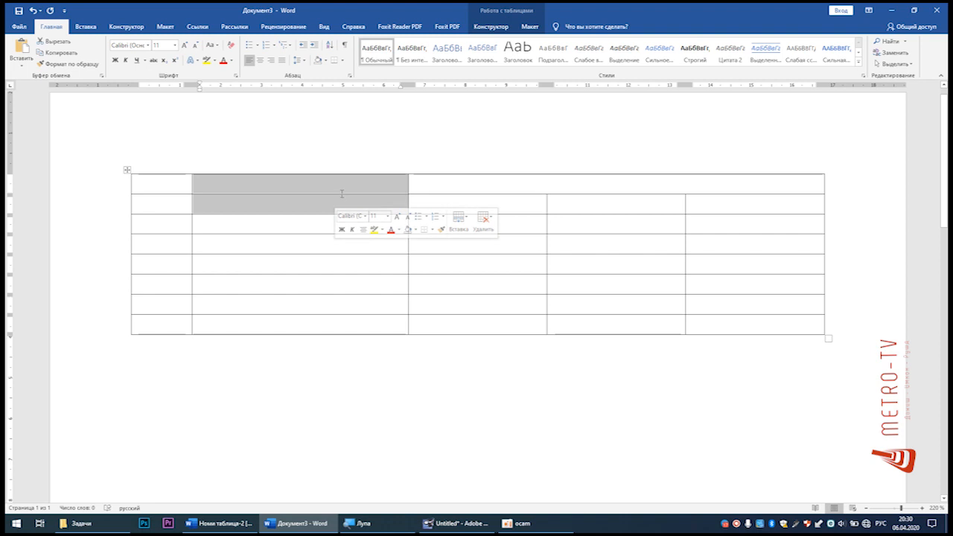
pyautogui.click(510, 28)
pyautogui.click(529, 27)
pyautogui.click(493, 26)
pyautogui.click(528, 28)
pyautogui.click(495, 26)
pyautogui.click(520, 28)
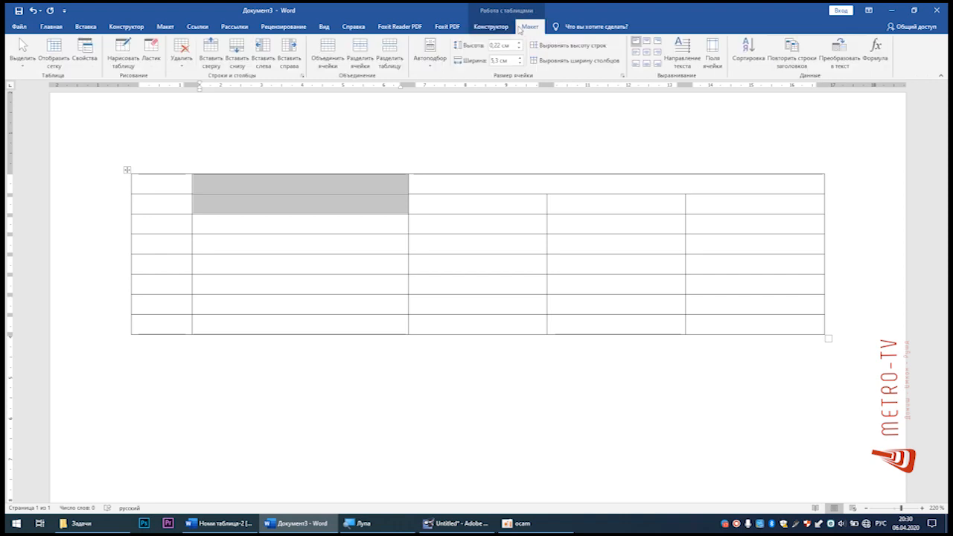
pyautogui.click(501, 28)
pyautogui.click(530, 29)
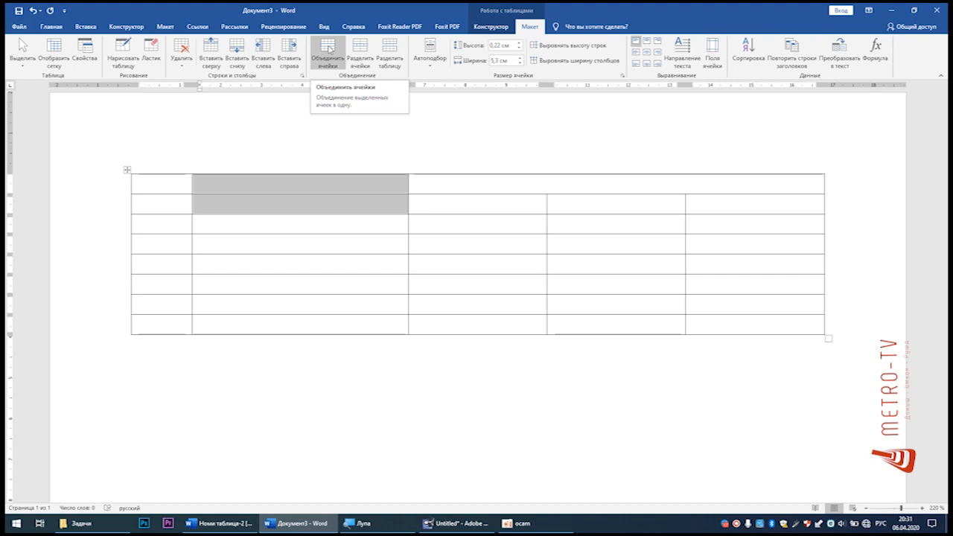
pyautogui.click(329, 50)
pyautogui.moveTo(168, 184); pyautogui.dragTo(168, 206)
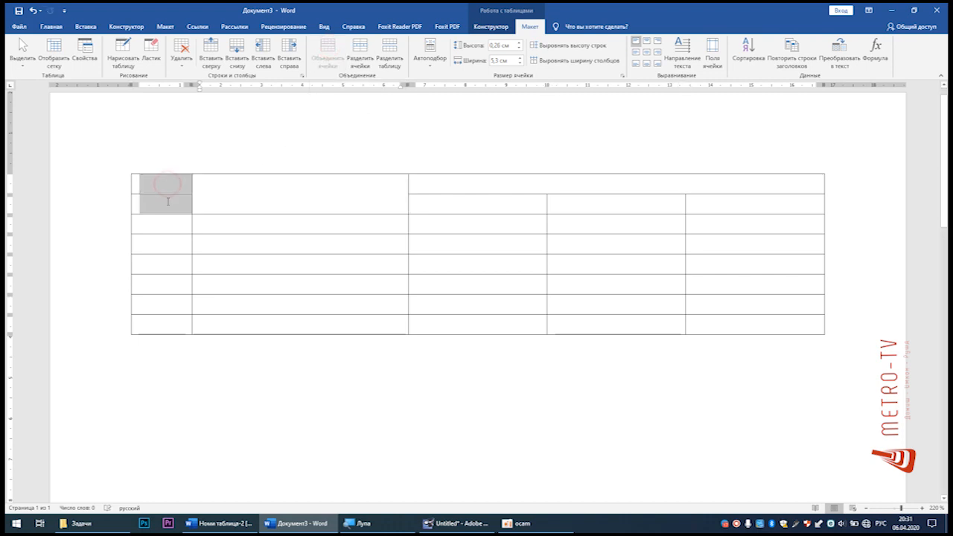
pyautogui.click(318, 61)
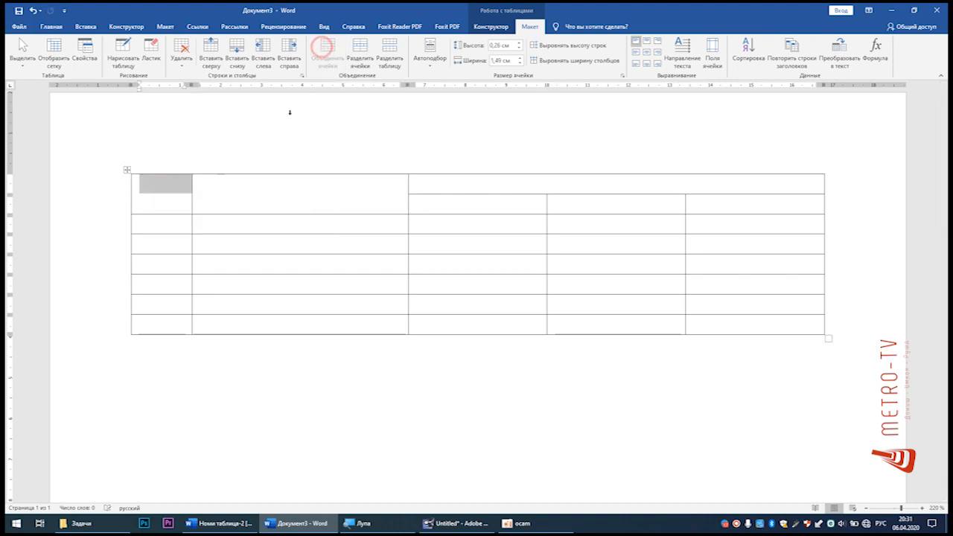
pyautogui.click(187, 191)
pyautogui.click(257, 197)
pyautogui.click(465, 205)
pyautogui.click(572, 208)
pyautogui.click(700, 207)
pyautogui.click(737, 208)
# Step: Enter "№ п/п" in the merged header cell of the first column
pyautogui.click(168, 192)
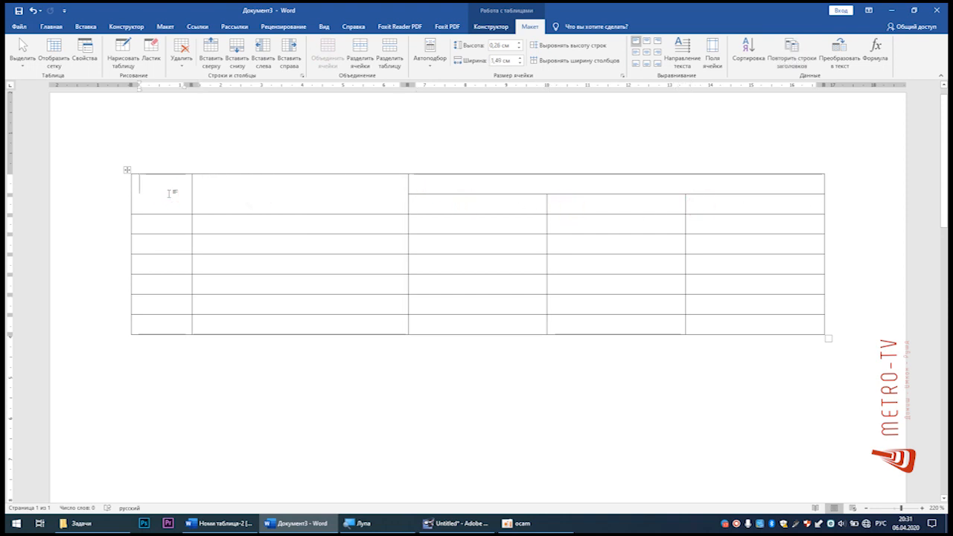
pyautogui.write('№ п/п')
pyautogui.press('Tab')
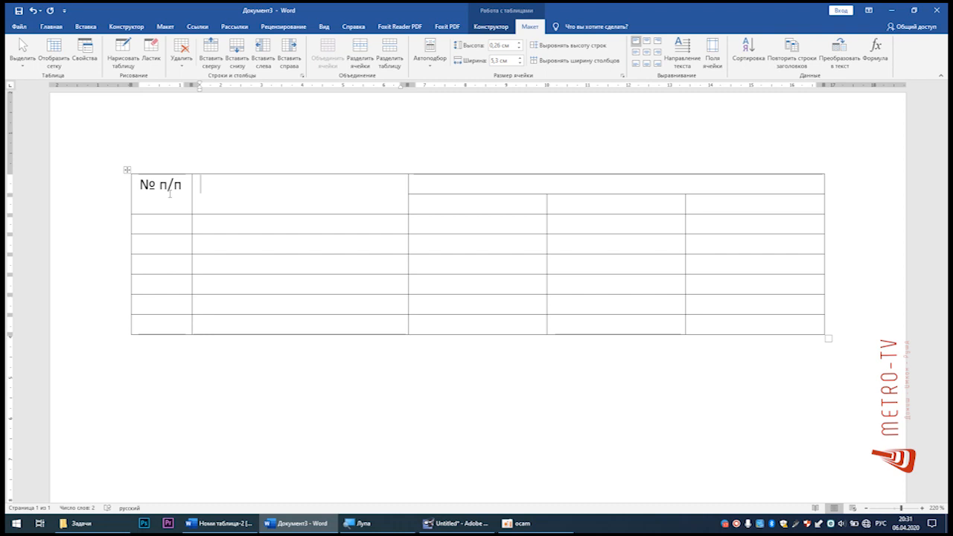
# Step: Copy the header cells Наименование, Месяц, Январь, Февраль and Март from Номи таблица-2 and return to Документ3
pyautogui.hotkey('alt', 'Tab')
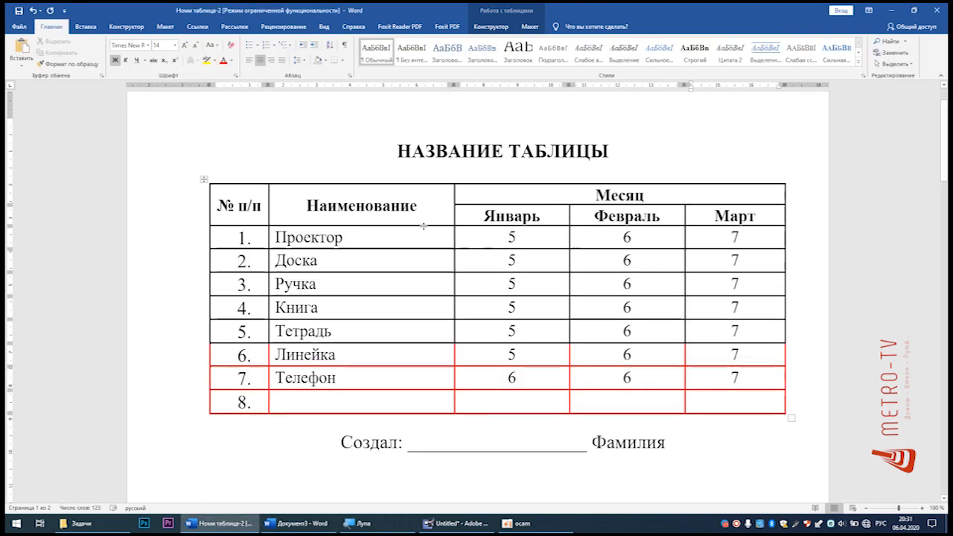
pyautogui.moveTo(404, 206); pyautogui.dragTo(713, 220)
pyautogui.hotkey('ctrl', 'c')
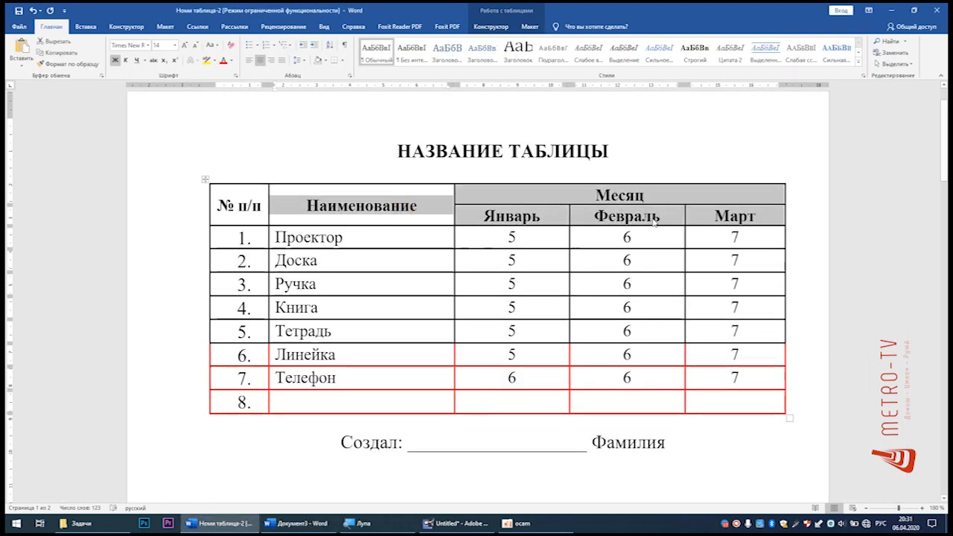
pyautogui.hotkey('alt', 'Tab')
# Step: Paste the copied header cells into the new table's header, beginning at the merged cell of the second column
pyautogui.click(317, 196)
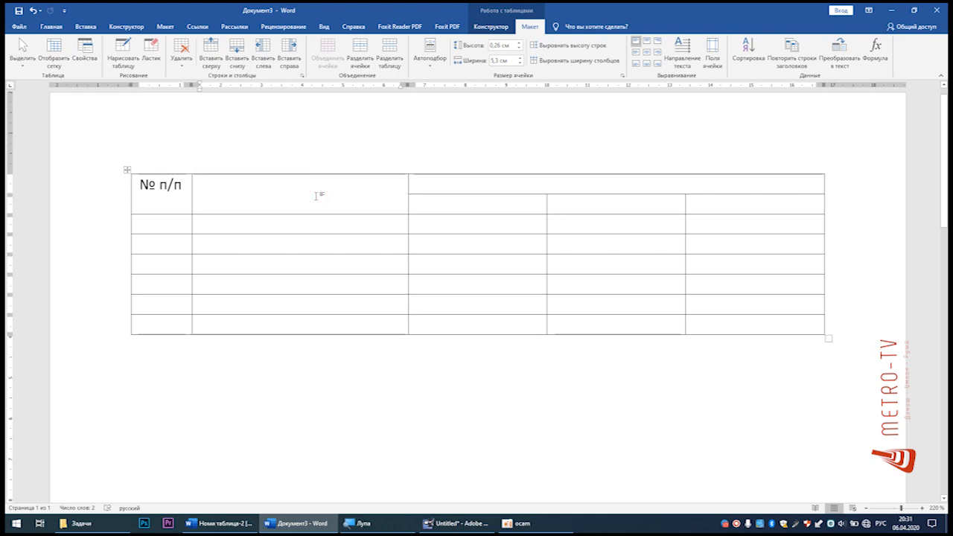
pyautogui.click(291, 197)
pyautogui.click(237, 193)
pyautogui.click(418, 208)
pyautogui.click(479, 212)
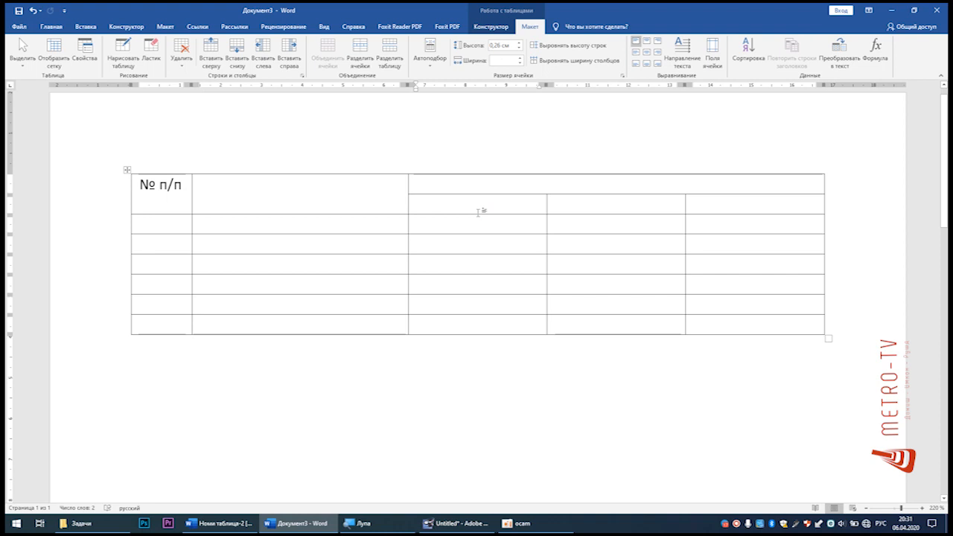
pyautogui.press('Tab')
pyautogui.press('Left')
pyautogui.press('Down')
pyautogui.press('Left')
pyautogui.press('Up')
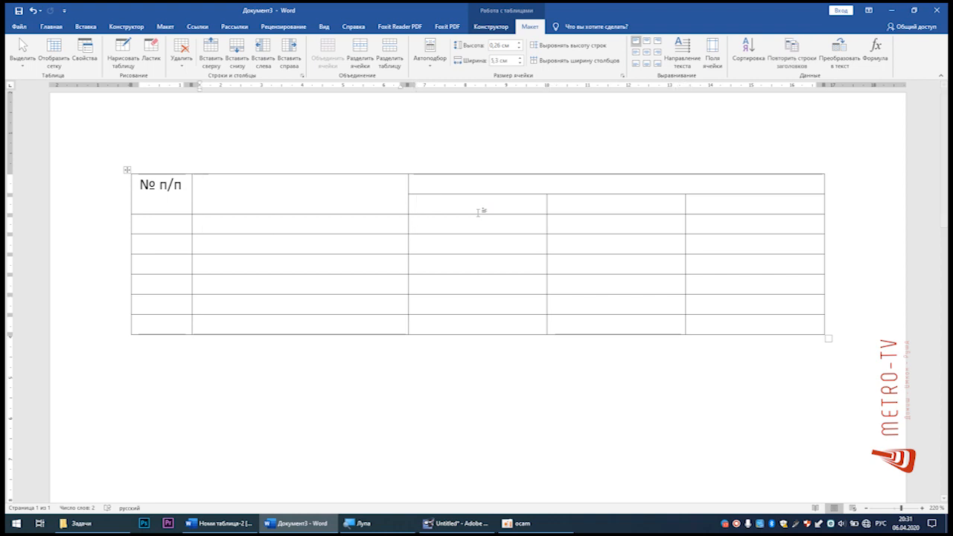
pyautogui.hotkey('ctrl', 'v')
# Step: Left-align the text of the header cells from Наименование through Март
pyautogui.click(377, 202)
pyautogui.moveTo(306, 197); pyautogui.dragTo(719, 216)
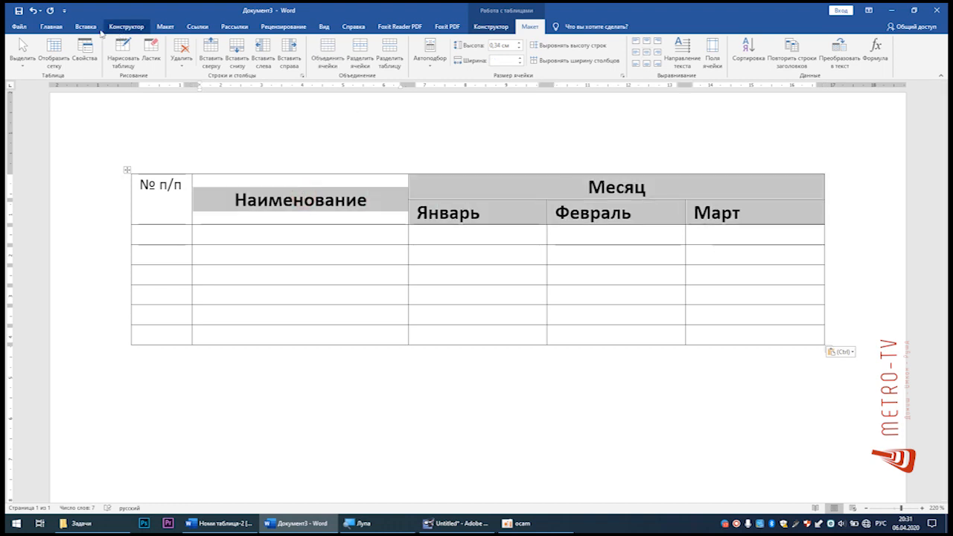
pyautogui.click(51, 26)
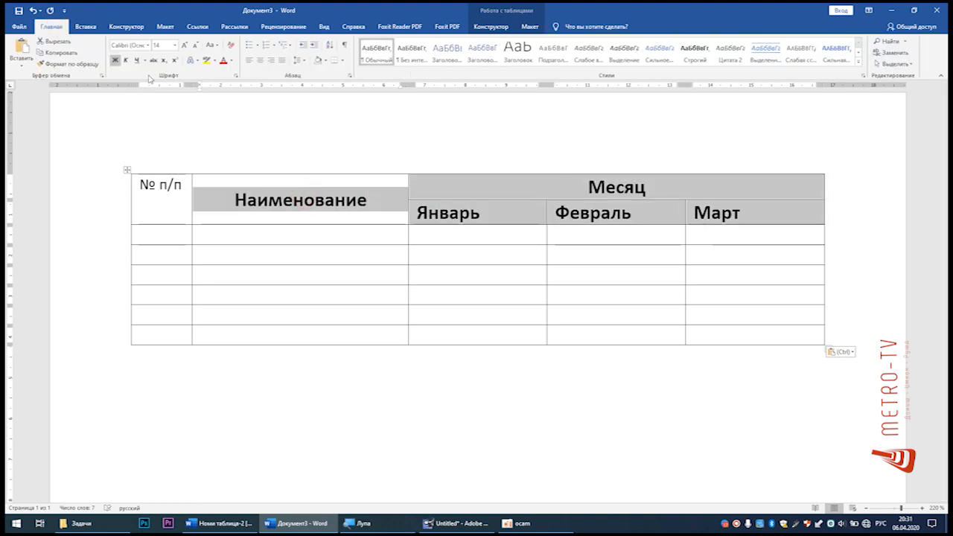
pyautogui.click(251, 61)
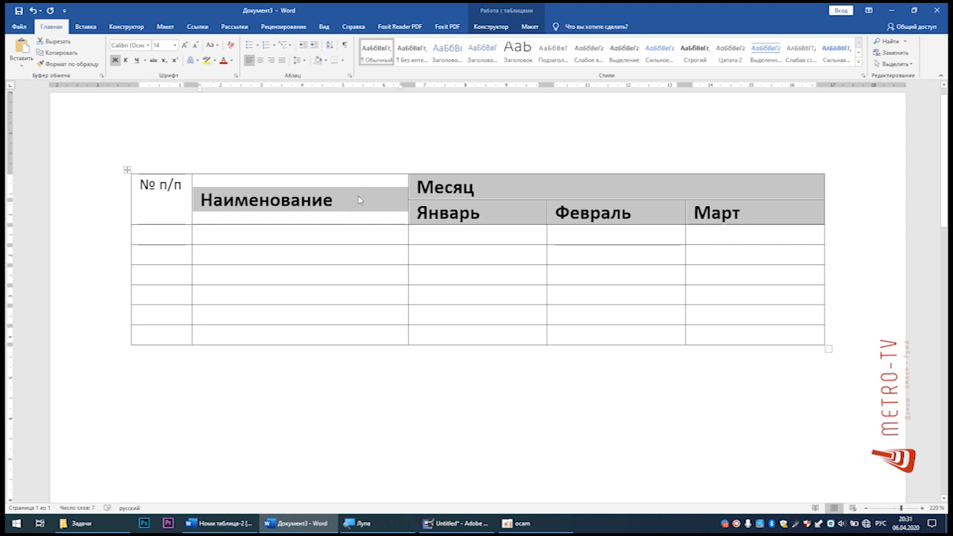
# Step: Try top-centre alignment on the pasted header cells and centre their text both horizontally and vertically
pyautogui.click(531, 28)
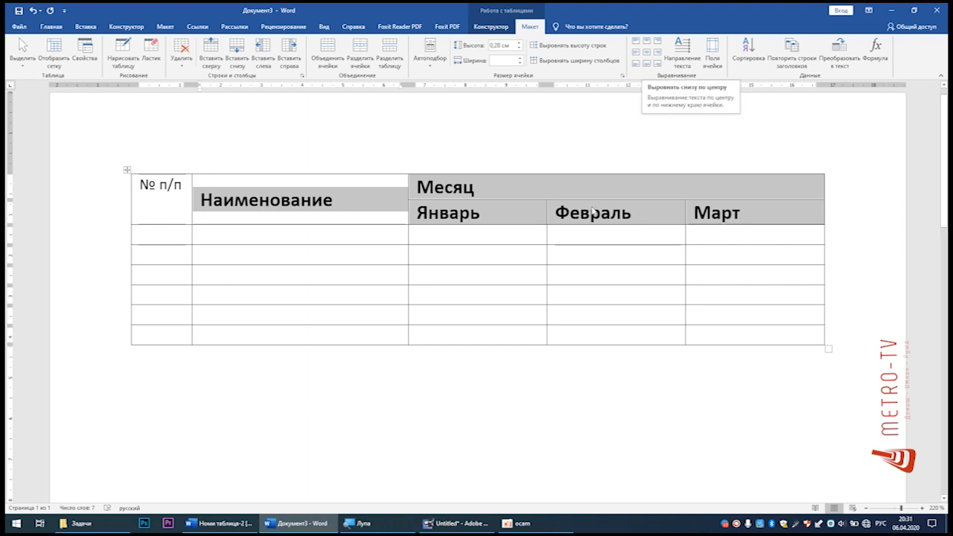
pyautogui.click(648, 54)
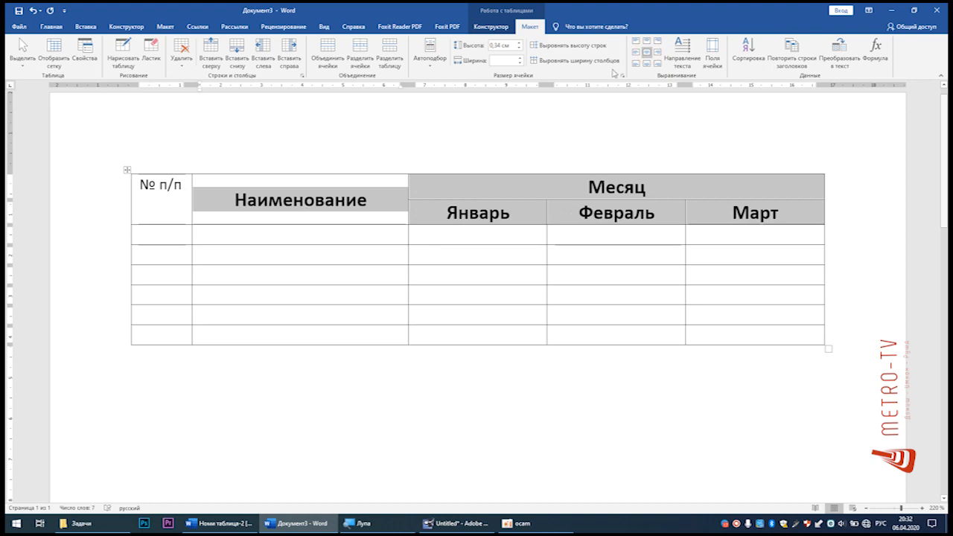
pyautogui.click(639, 43)
pyautogui.click(647, 42)
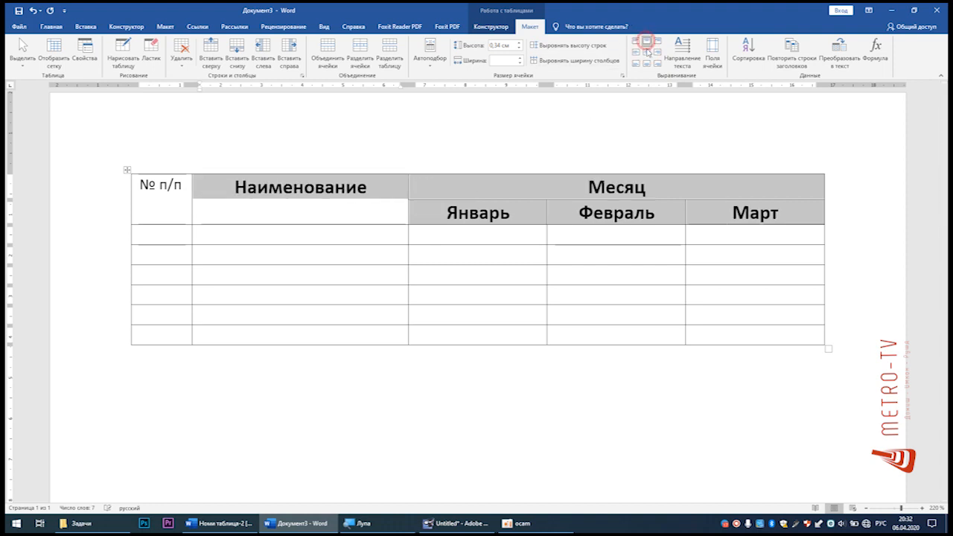
pyautogui.click(647, 53)
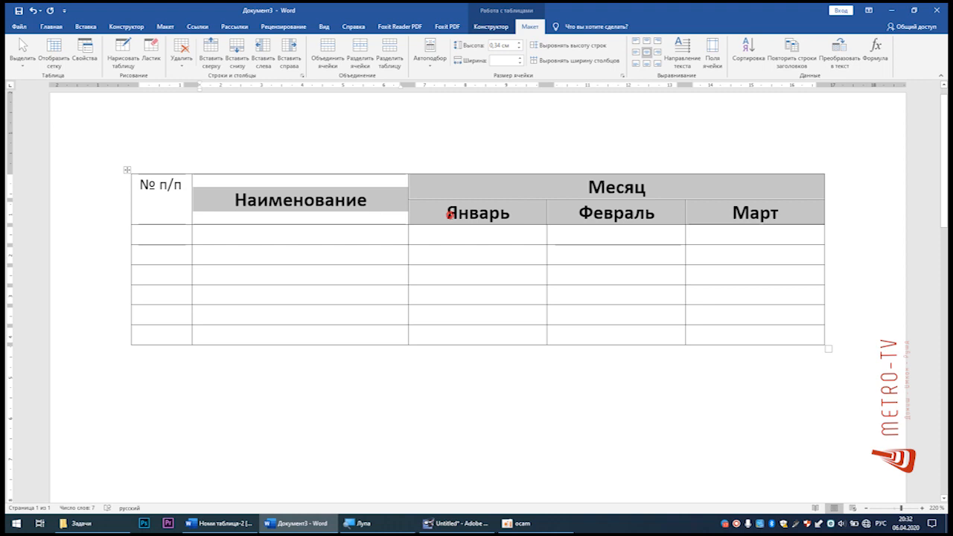
# Step: Set all header cells, including № п/п, to Times New Roman at size 14
pyautogui.click(450, 214)
pyautogui.moveTo(785, 211); pyautogui.dragTo(152, 184)
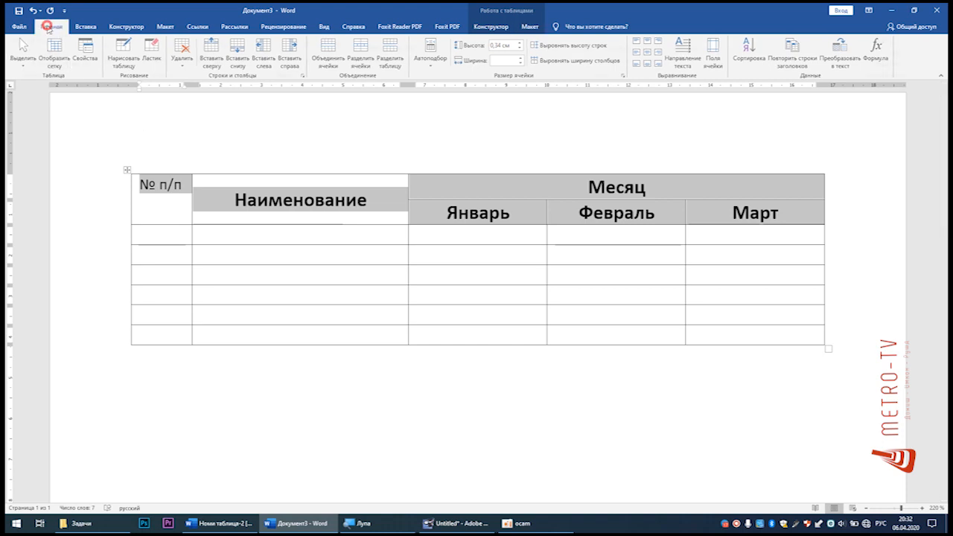
pyautogui.click(51, 26)
pyautogui.click(148, 45)
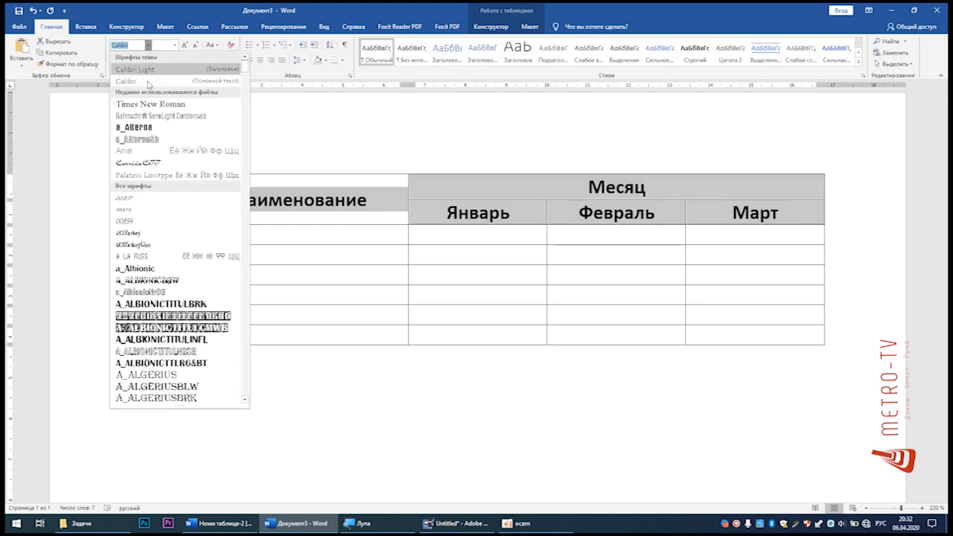
pyautogui.click(144, 105)
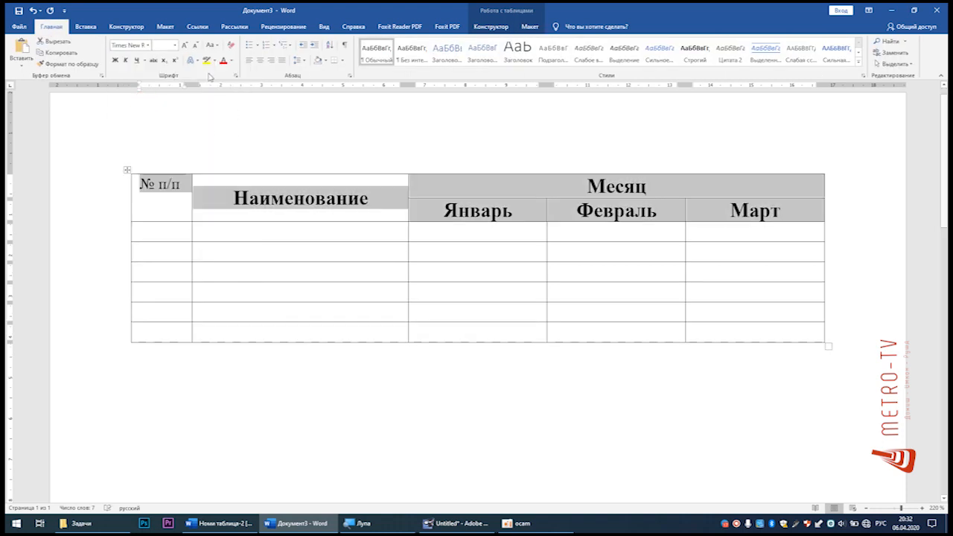
pyautogui.click(175, 45)
pyautogui.click(157, 103)
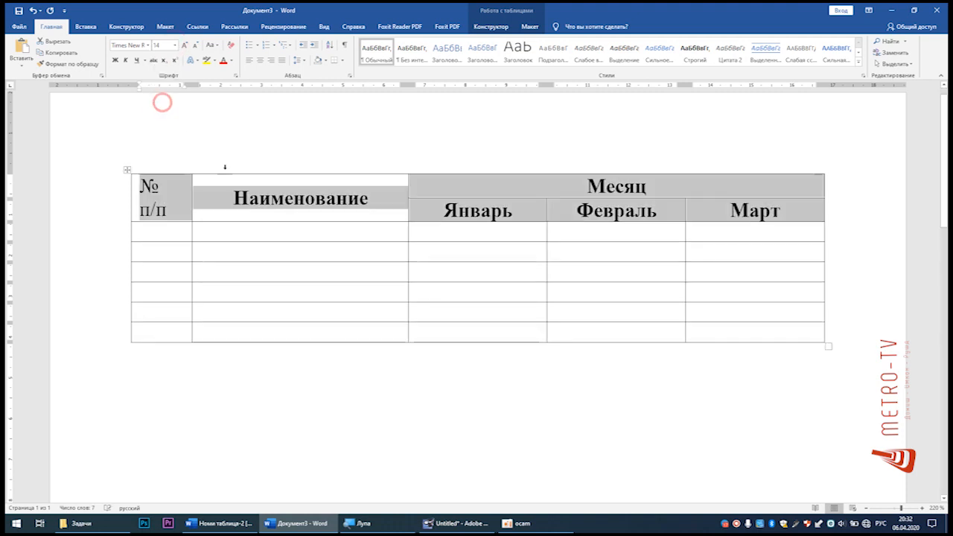
pyautogui.click(385, 203)
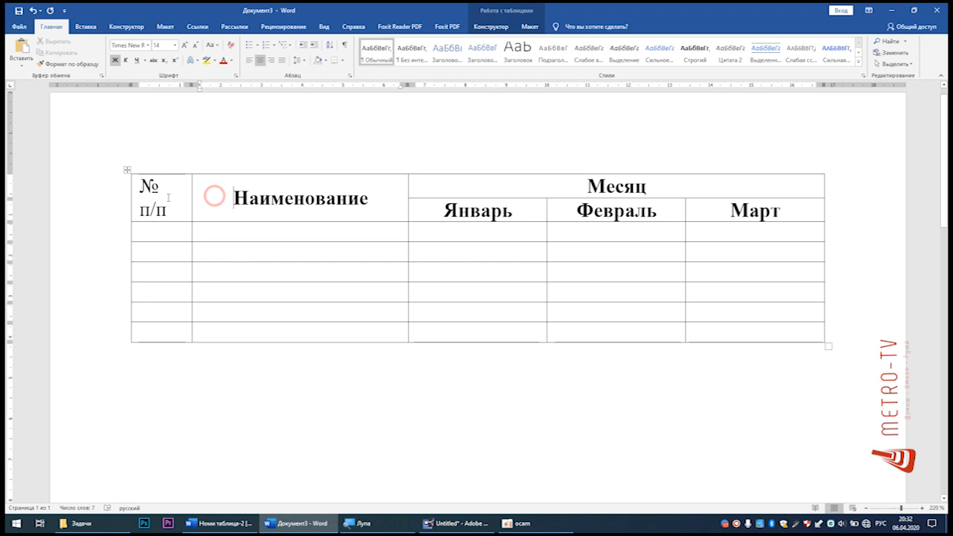
# Step: Apply automatic numbering to the six cells below № п/п and set the numbers in Times New Roman
pyautogui.click(162, 235)
pyautogui.moveTo(163, 232); pyautogui.dragTo(160, 334)
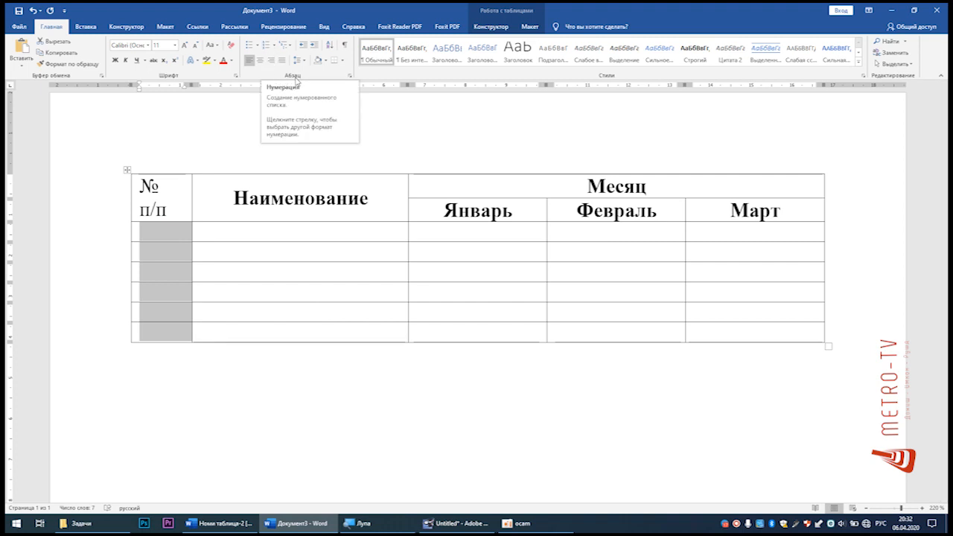
pyautogui.click(265, 45)
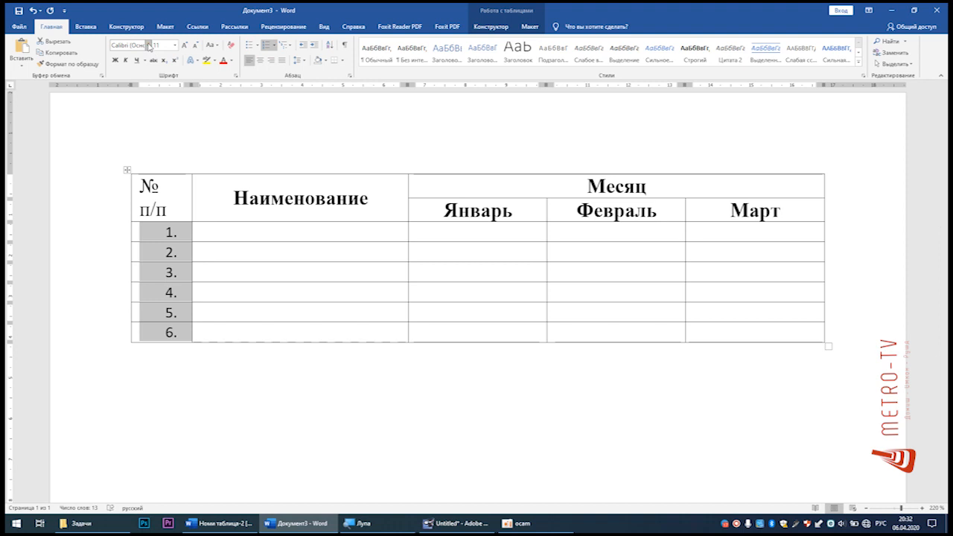
pyautogui.click(149, 45)
pyautogui.click(148, 104)
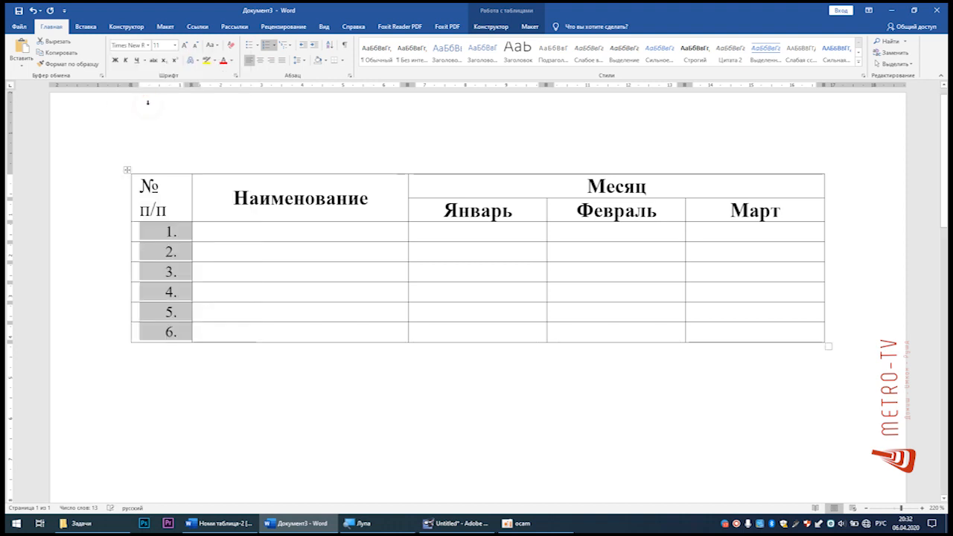
# Step: Check the automatic numbers in the first column by selecting their cells and switching the numbering off and on again
pyautogui.click(234, 238)
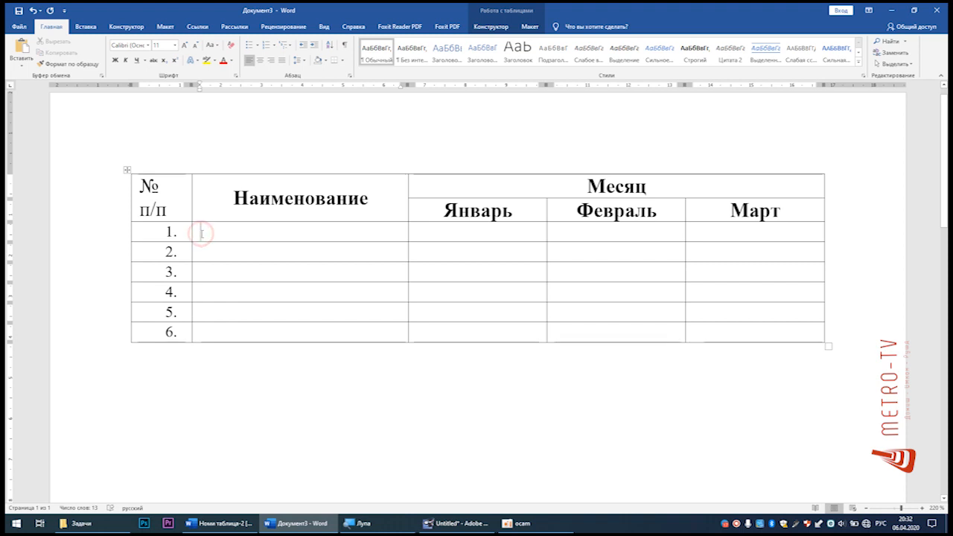
pyautogui.press('Left')
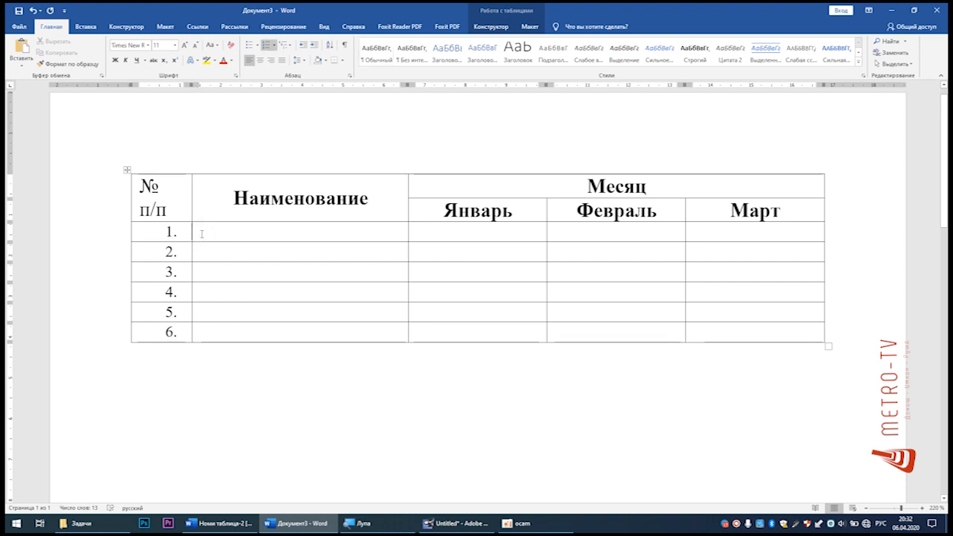
pyautogui.press('Left')
pyautogui.click(198, 234)
pyautogui.moveTo(186, 228); pyautogui.dragTo(179, 326)
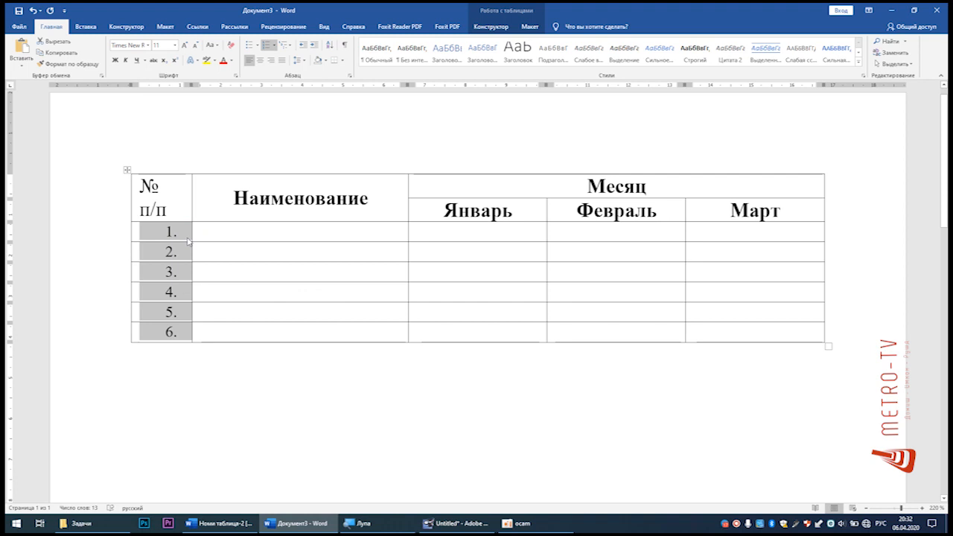
pyautogui.click(195, 235)
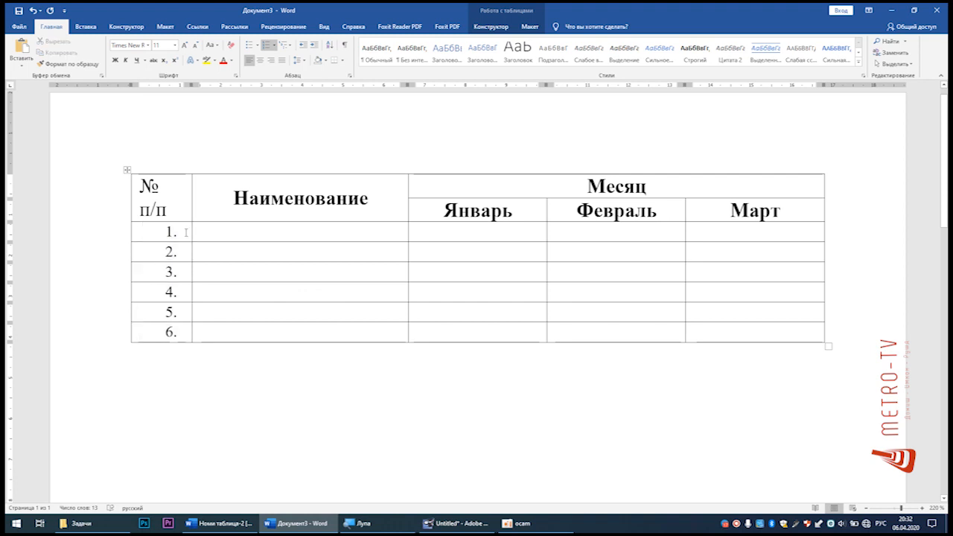
pyautogui.moveTo(186, 331); pyautogui.dragTo(170, 231)
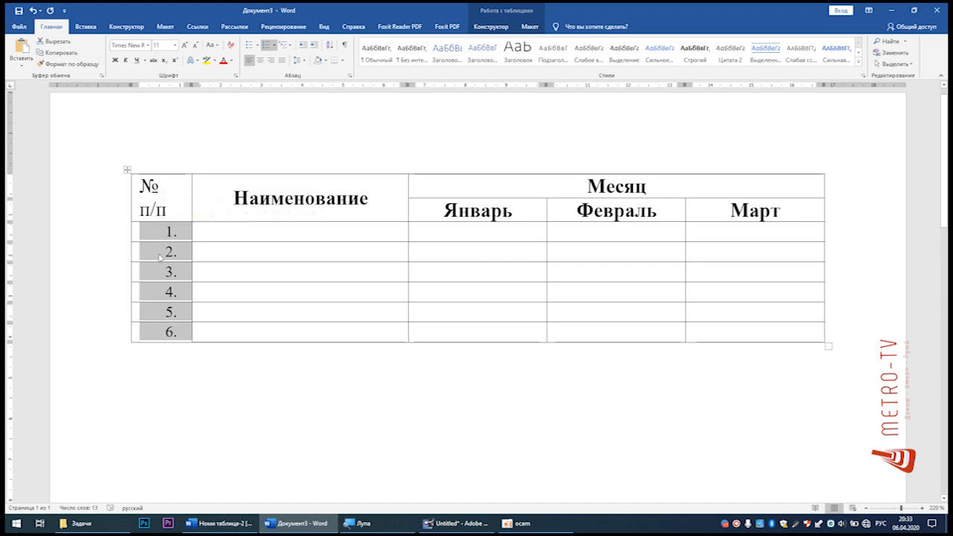
pyautogui.click(264, 45)
pyautogui.click(265, 46)
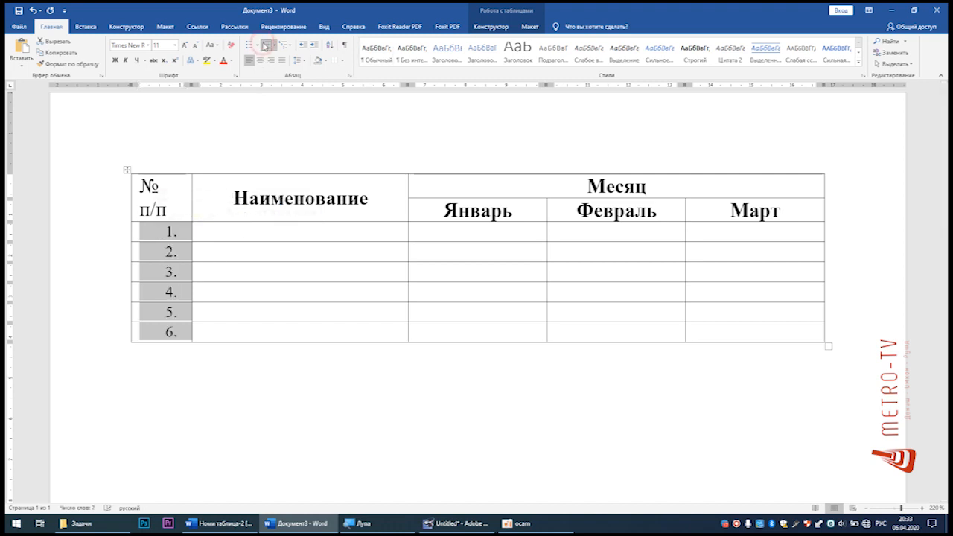
# Step: Place the cursor in the first empty cell under Наименование and copy the Проектор, Доска and Ручка rows' contents from Номи таблица-2
pyautogui.click(288, 233)
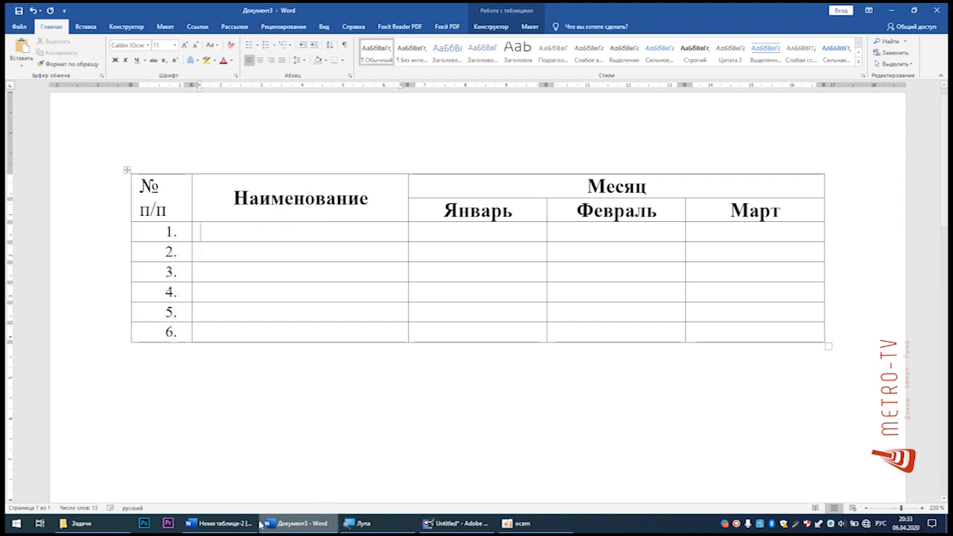
pyautogui.click(220, 524)
pyautogui.moveTo(363, 235); pyautogui.dragTo(702, 281)
pyautogui.hotkey('ctrl', 'c')
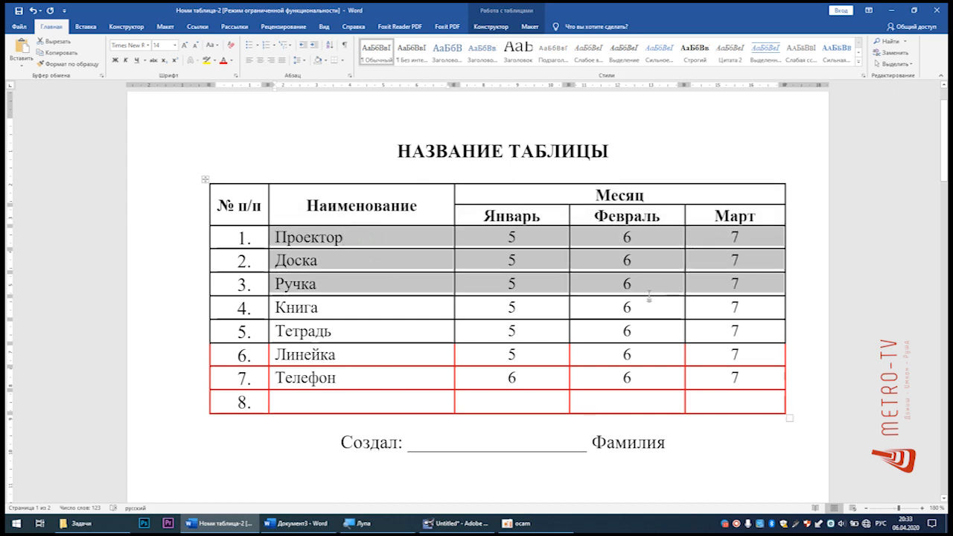
# Step: Switch to Документ3 and paste the copied Проектор, Доска and Ручка contents beside numbers 1 to 3
pyautogui.hotkey('alt', 'Tab')
pyautogui.click(344, 233)
pyautogui.hotkey('ctrl', 'v')
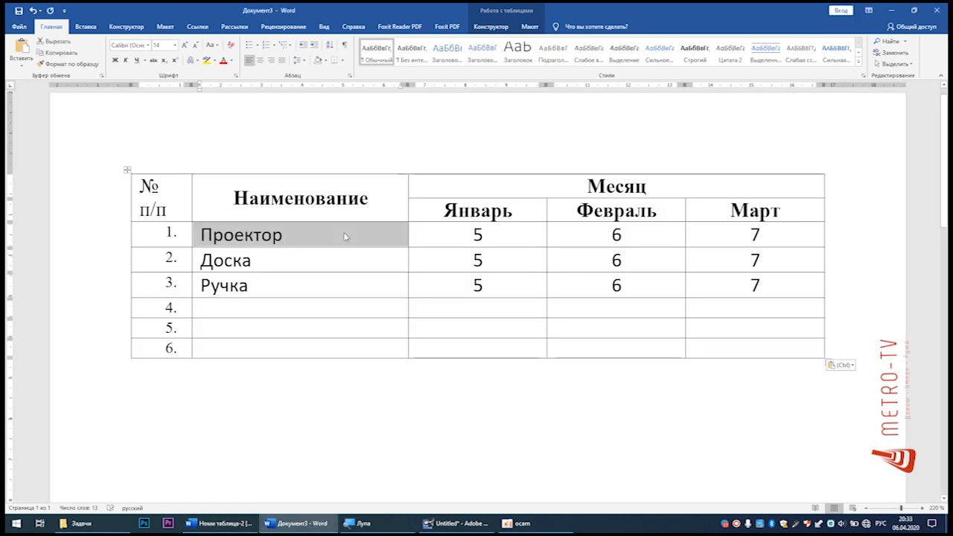
# Step: Try centring the text of the pasted Проектор, Доска and Ручка cells, and undo the alignment change
pyautogui.click(344, 232)
pyautogui.moveTo(270, 228); pyautogui.dragTo(710, 281)
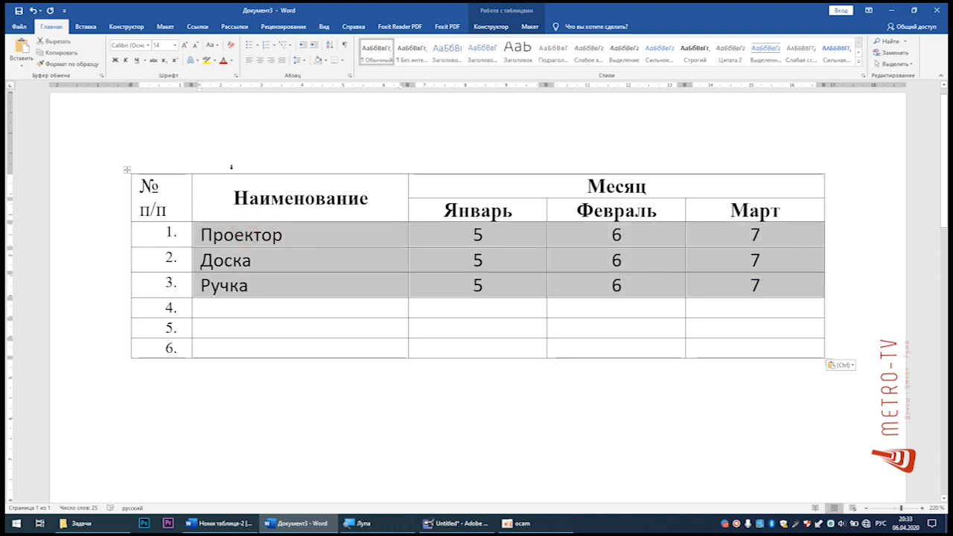
pyautogui.click(260, 59)
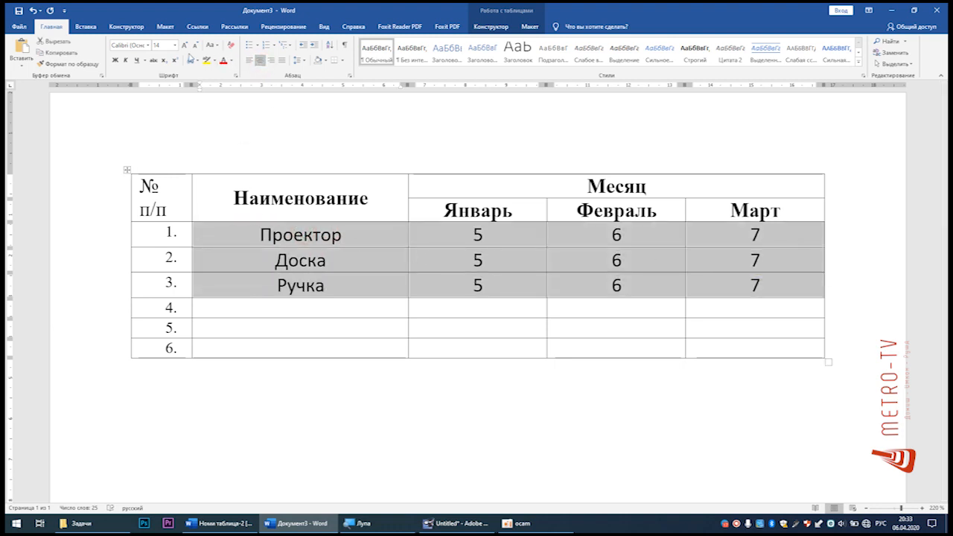
pyautogui.click(265, 286)
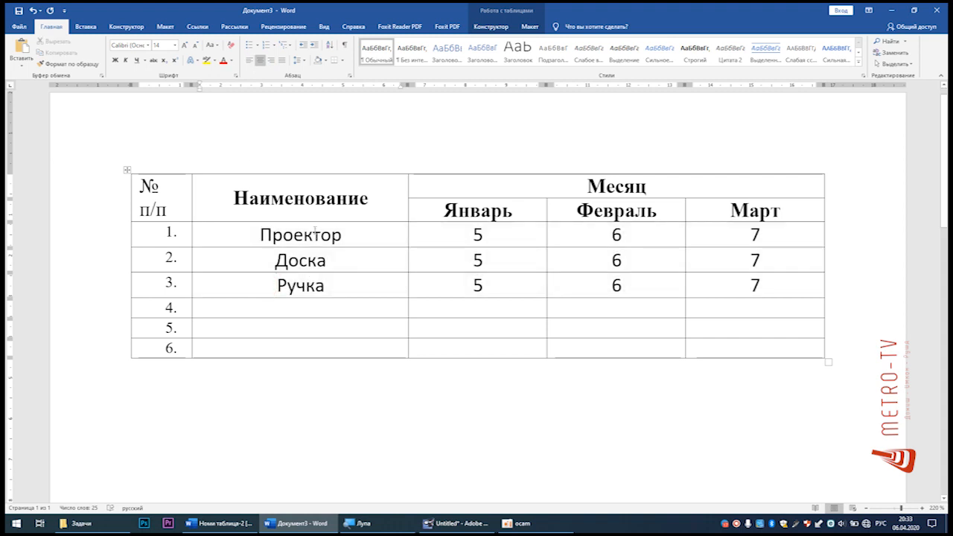
pyautogui.hotkey('ctrl', 'z')
# Step: Set all cells in rows 1 to 6 from Наименование to Март in Times New Roman
pyautogui.click(328, 258)
pyautogui.moveTo(274, 237); pyautogui.dragTo(751, 354)
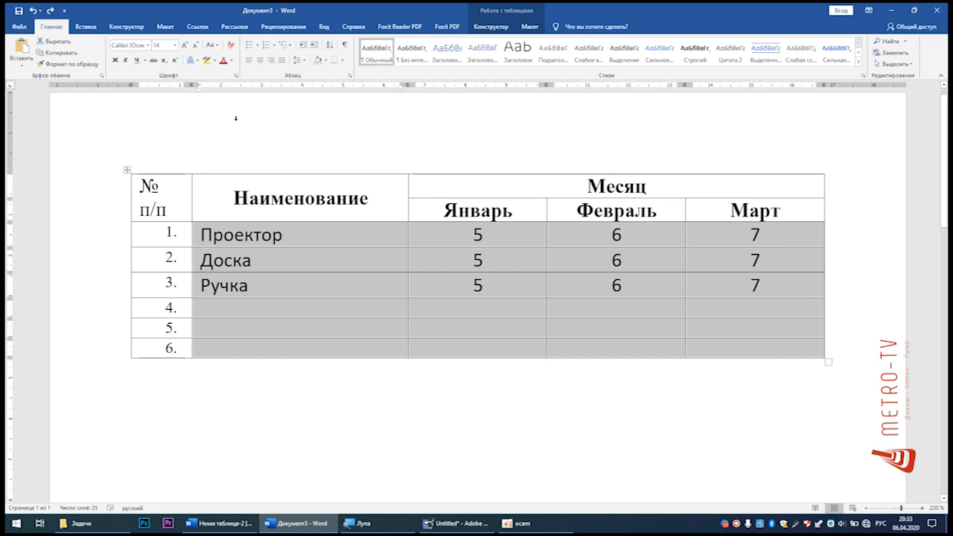
pyautogui.click(148, 44)
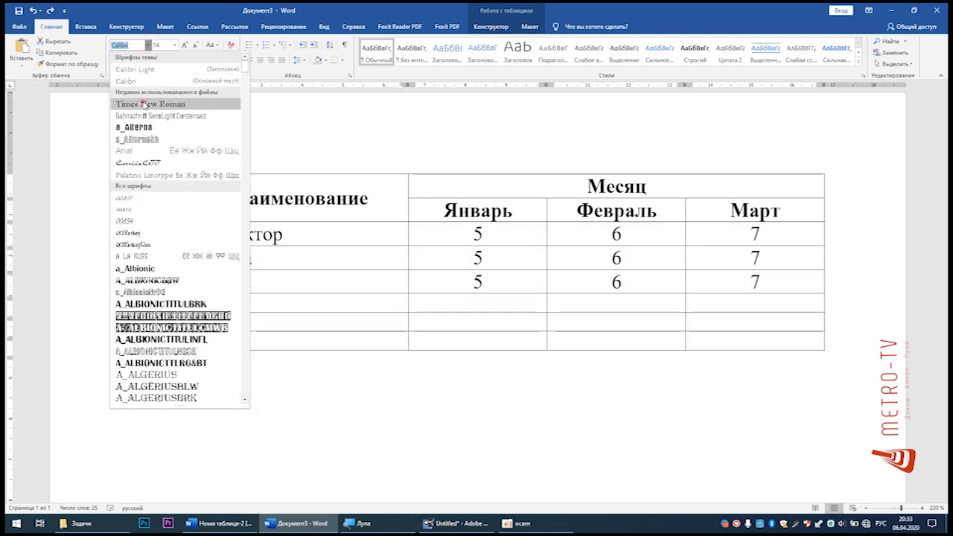
pyautogui.click(144, 104)
pyautogui.click(319, 246)
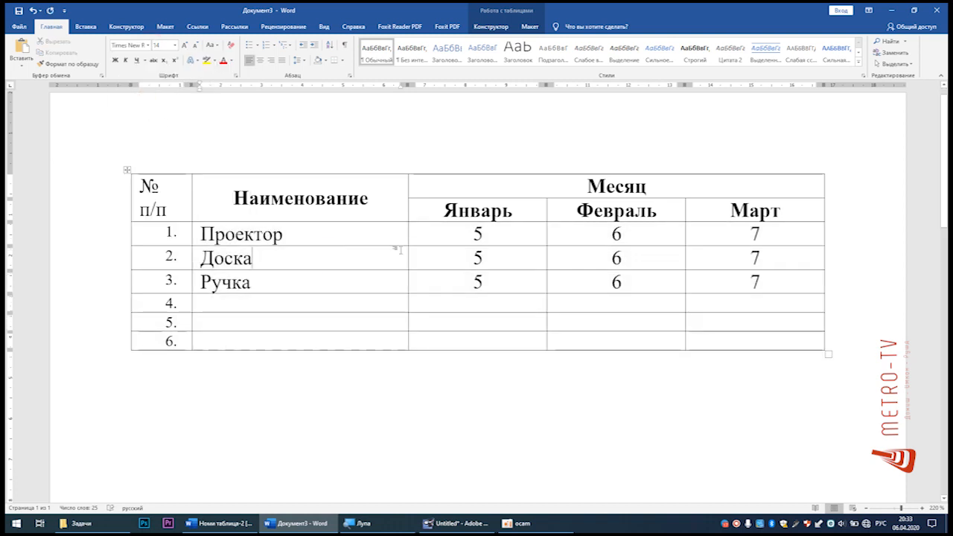
pyautogui.click(496, 241)
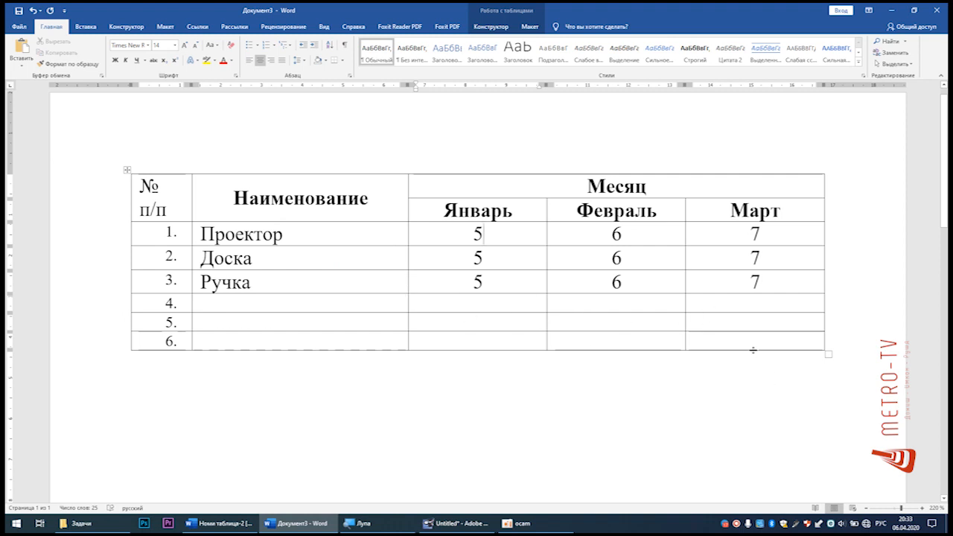
# Step: Delete the empty rows 4 to 6 with the option удалить всю строку
pyautogui.moveTo(778, 342); pyautogui.dragTo(437, 305)
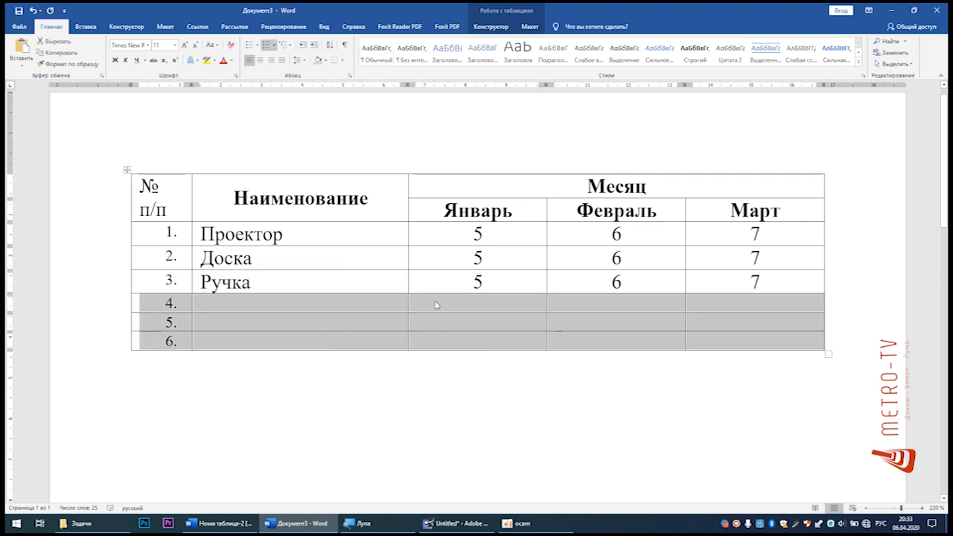
pyautogui.rightClick(462, 309)
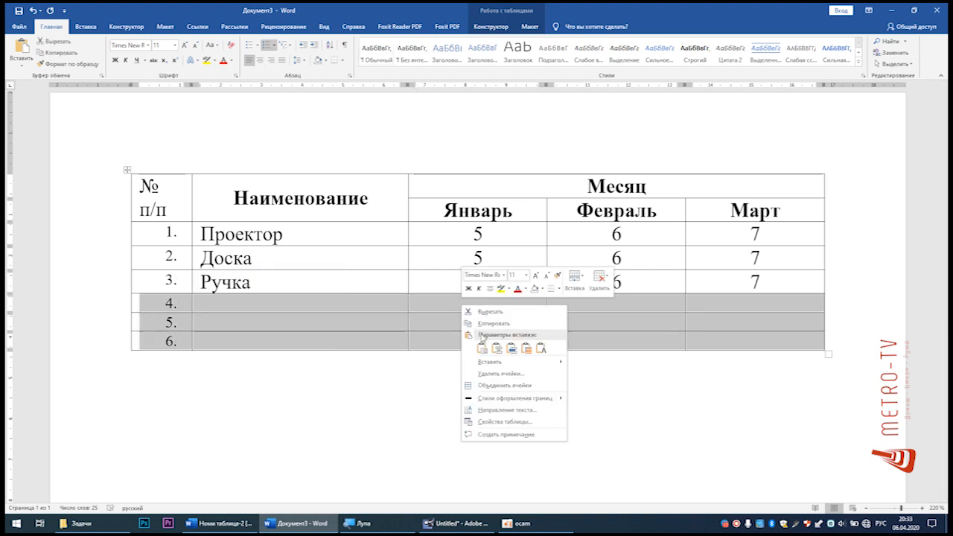
pyautogui.click(491, 374)
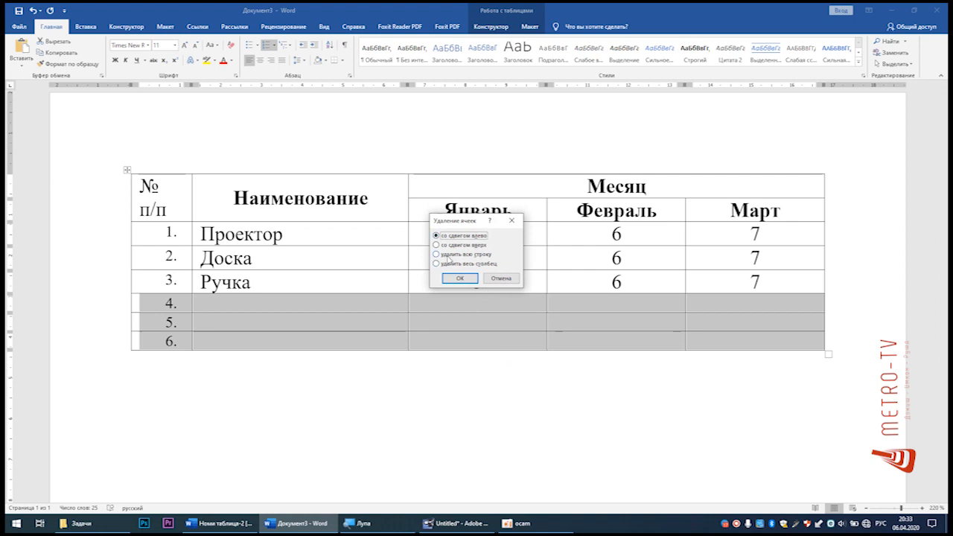
pyautogui.click(462, 256)
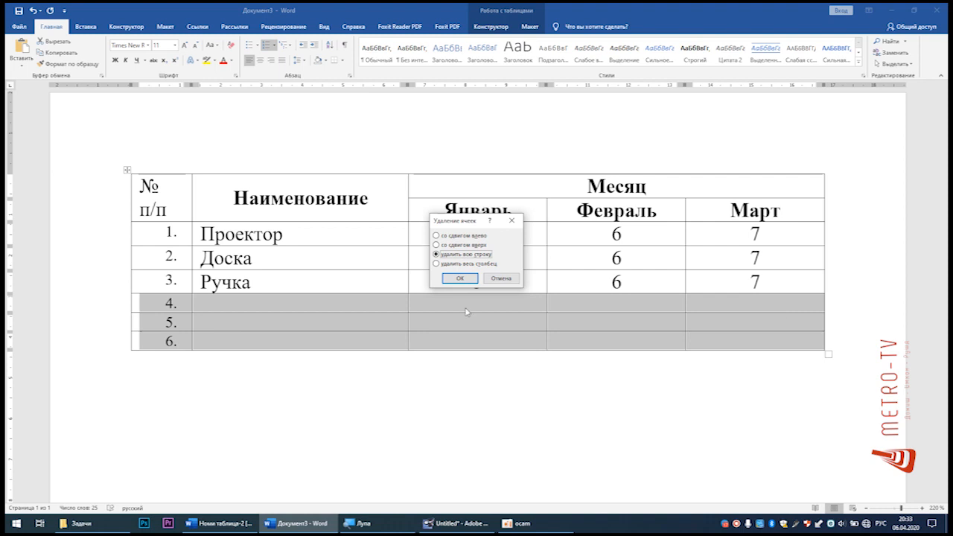
pyautogui.click(459, 278)
pyautogui.click(506, 288)
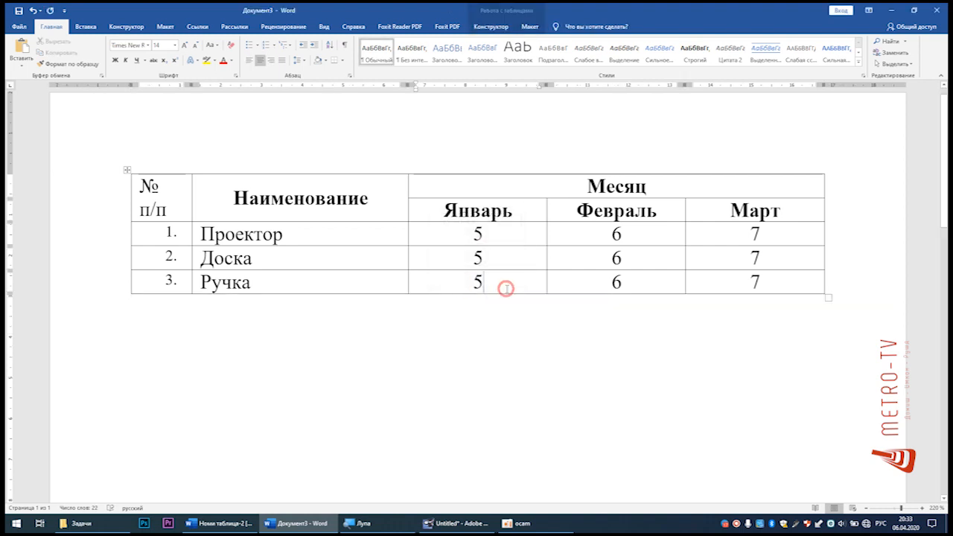
# Step: Insert a new row below the Ручка row
pyautogui.click(781, 284)
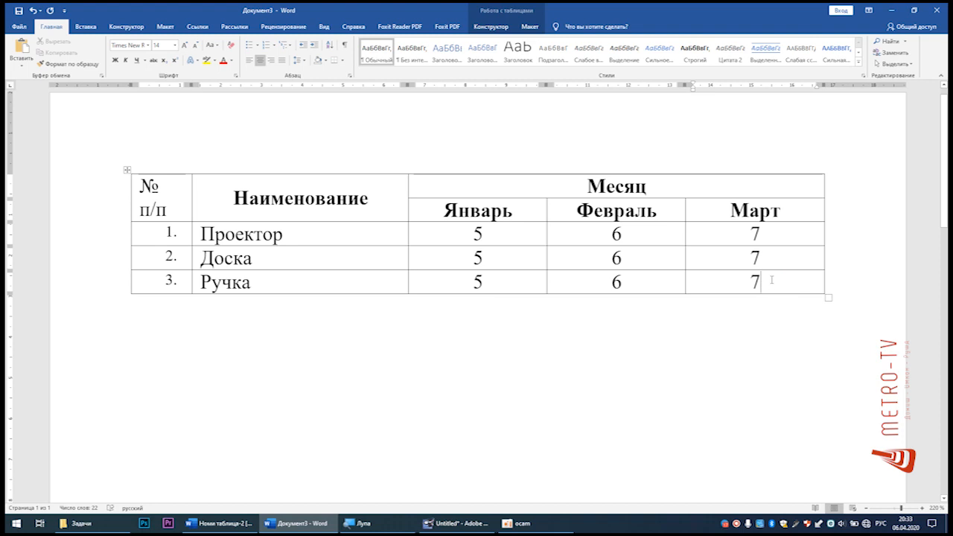
pyautogui.rightClick(777, 282)
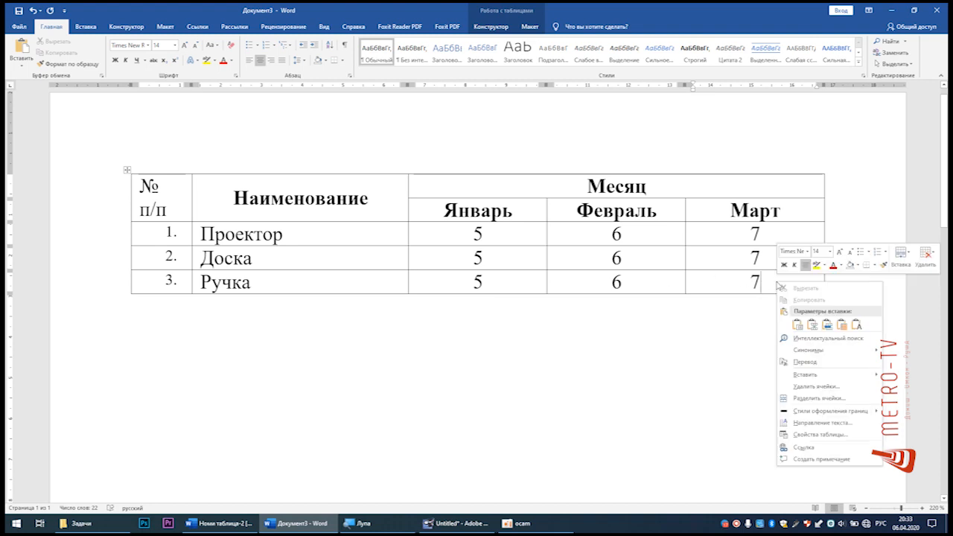
pyautogui.click(836, 374)
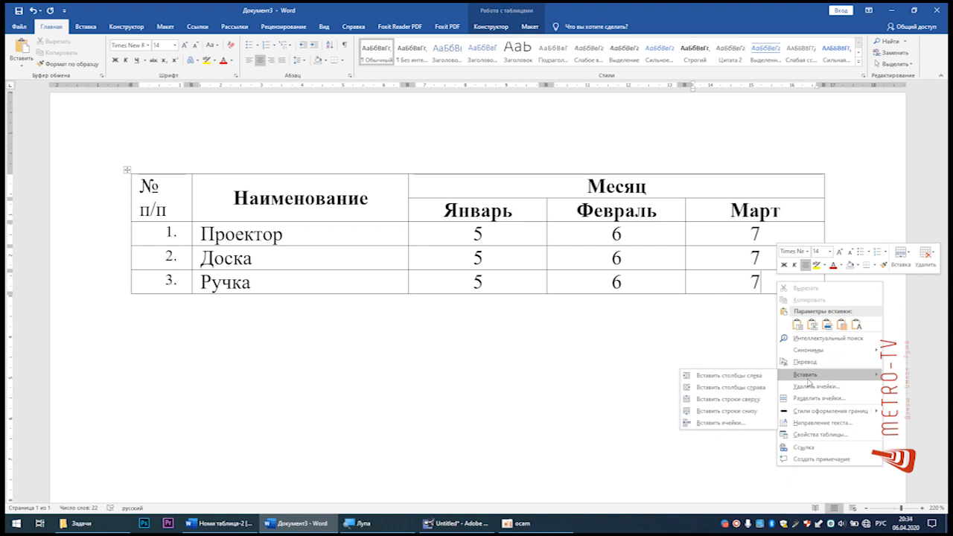
pyautogui.click(743, 411)
# Step: Append two more numbered rows by moving on from the last cell of the table
pyautogui.click(775, 311)
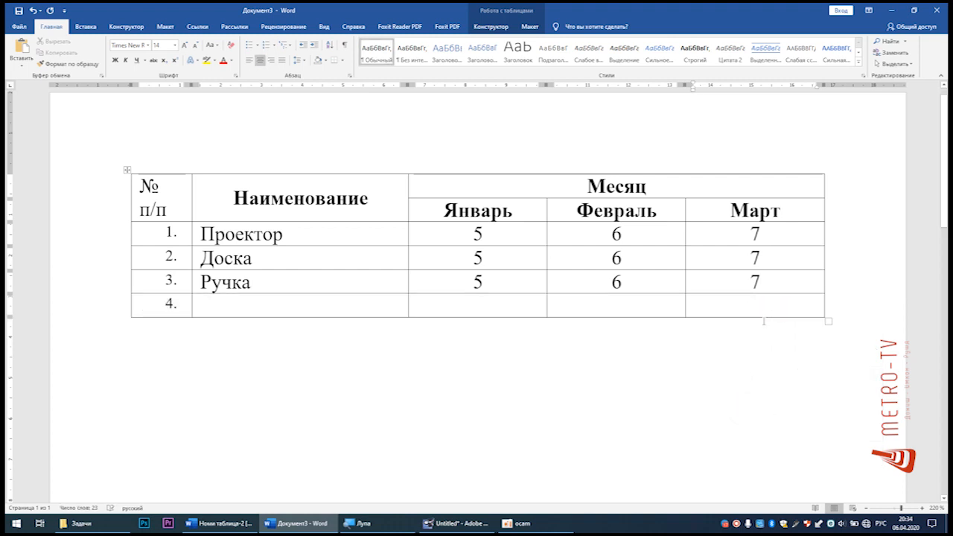
pyautogui.press('Tab')
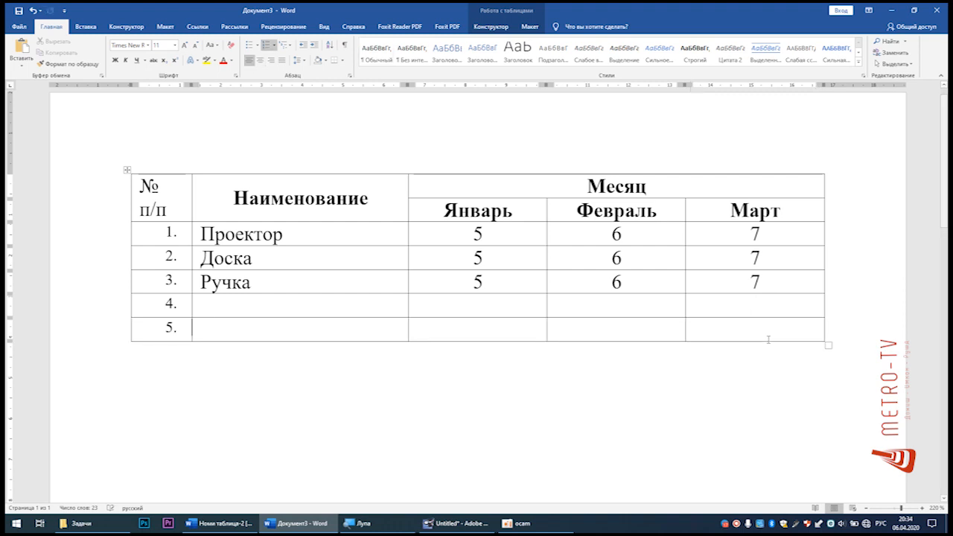
pyautogui.press('Tab')
pyautogui.press('Tab')
pyautogui.press('Tab')
pyautogui.press('Tab')
pyautogui.press('Tab')
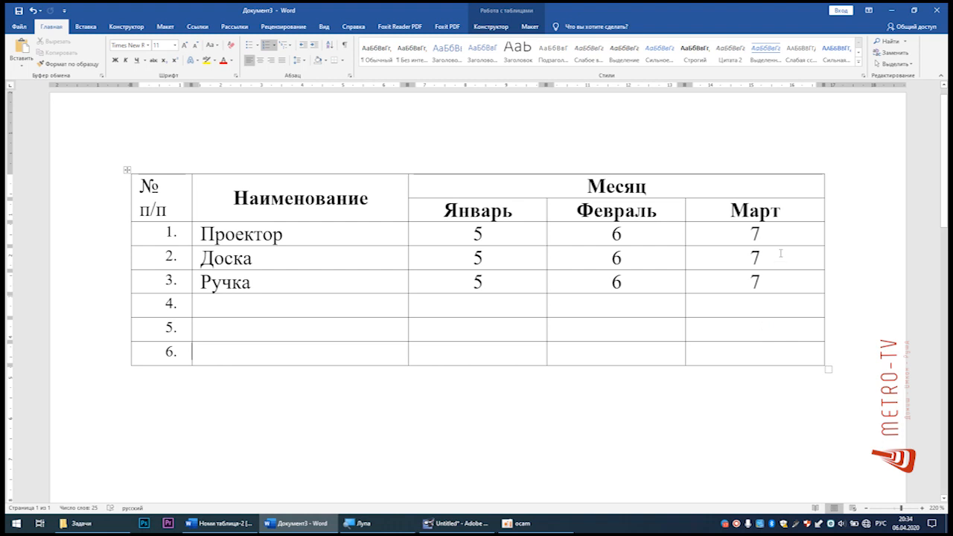
# Step: Insert a new column after the Март column
pyautogui.click(785, 208)
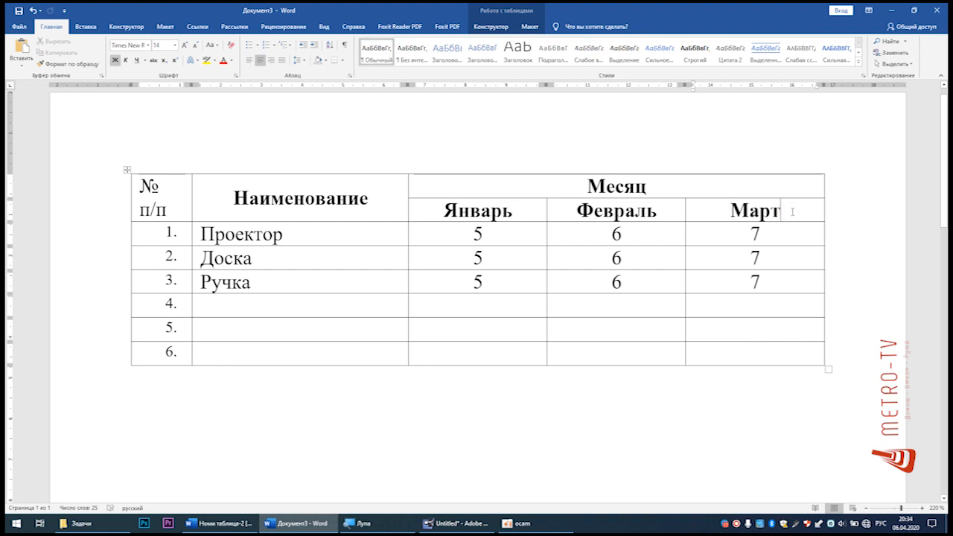
pyautogui.rightClick(793, 211)
pyautogui.moveTo(818, 304)
pyautogui.click(753, 315)
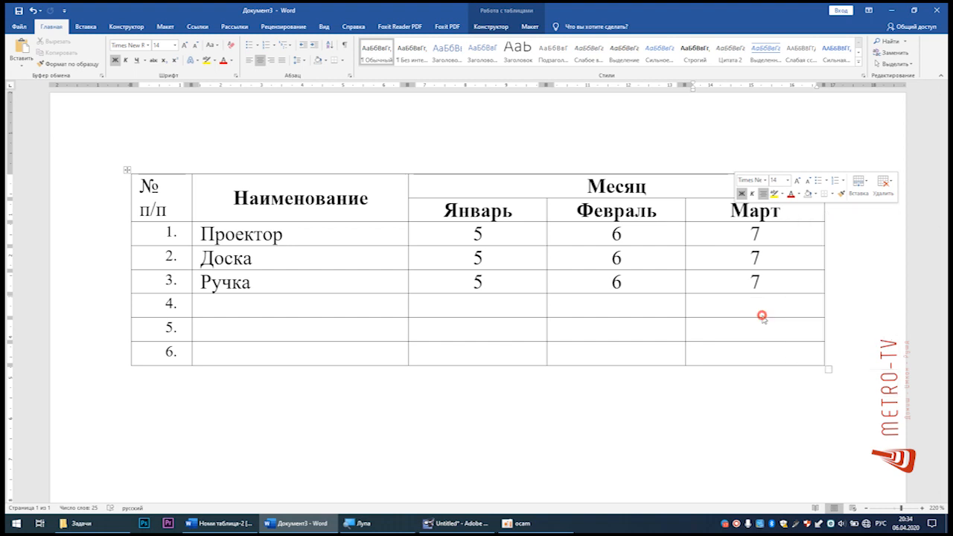
# Step: Select the empty column after Март in all rows and delete it
pyautogui.click(778, 267)
pyautogui.moveTo(771, 186); pyautogui.dragTo(770, 347)
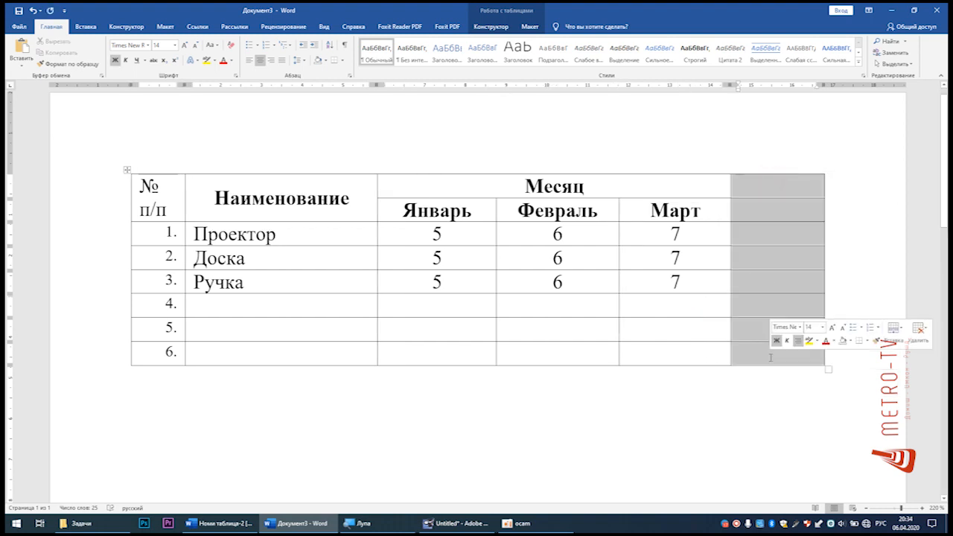
pyautogui.rightClick(762, 209)
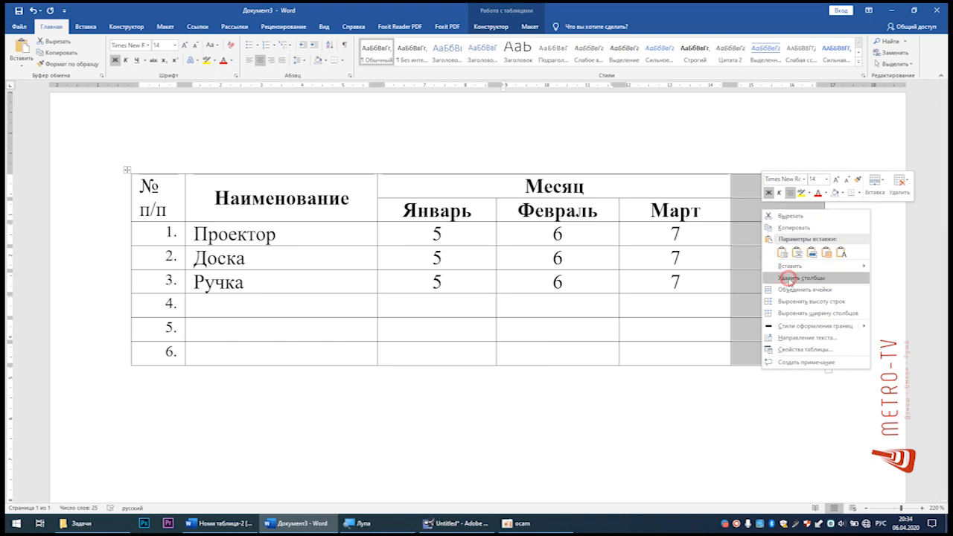
pyautogui.click(788, 278)
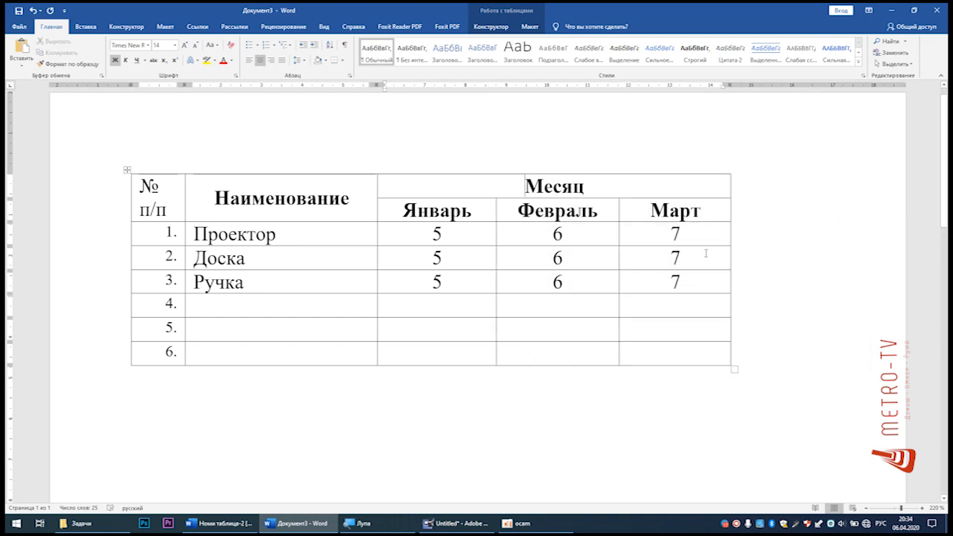
pyautogui.click(733, 286)
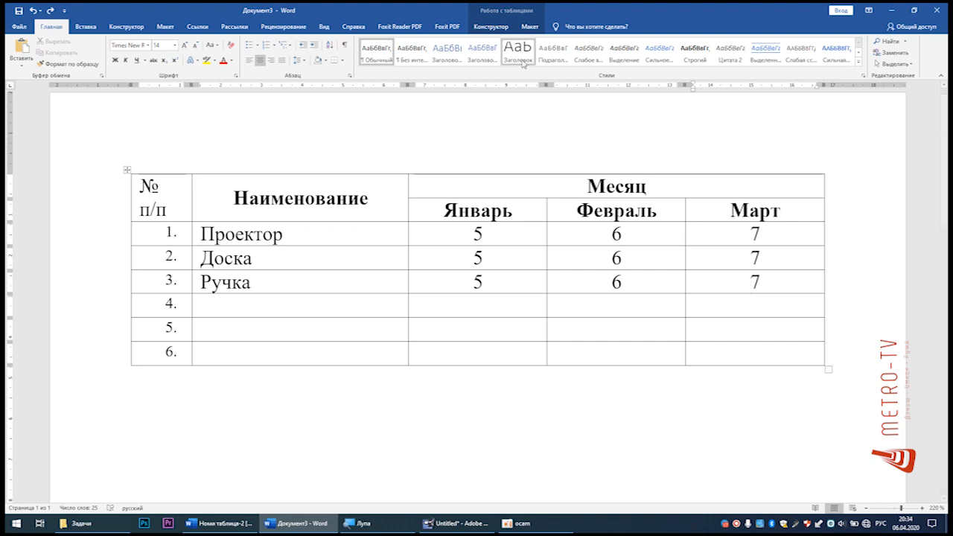
pyautogui.click(491, 26)
pyautogui.click(528, 27)
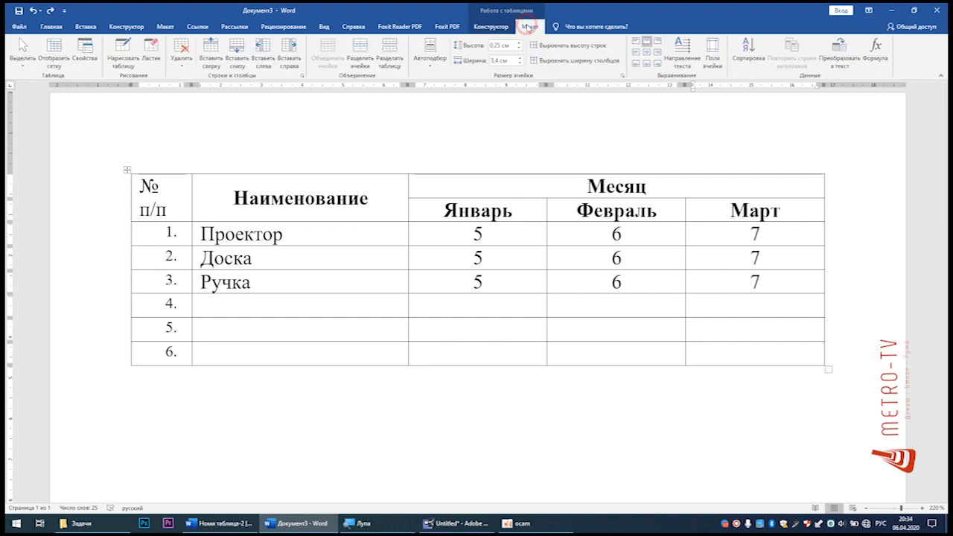
pyautogui.click(498, 29)
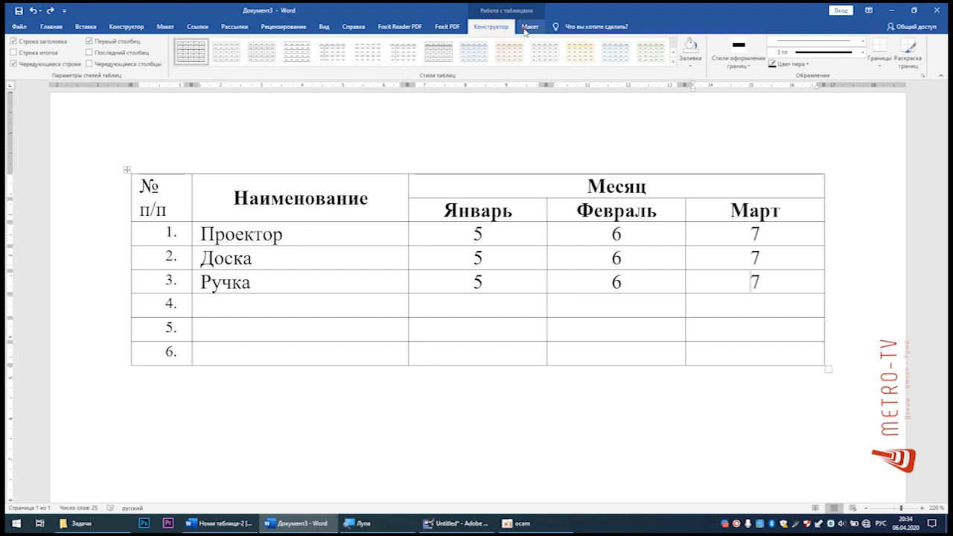
# Step: Erase the border between rows 5 and 6 from the Наименование column through the Март column
pyautogui.click(526, 30)
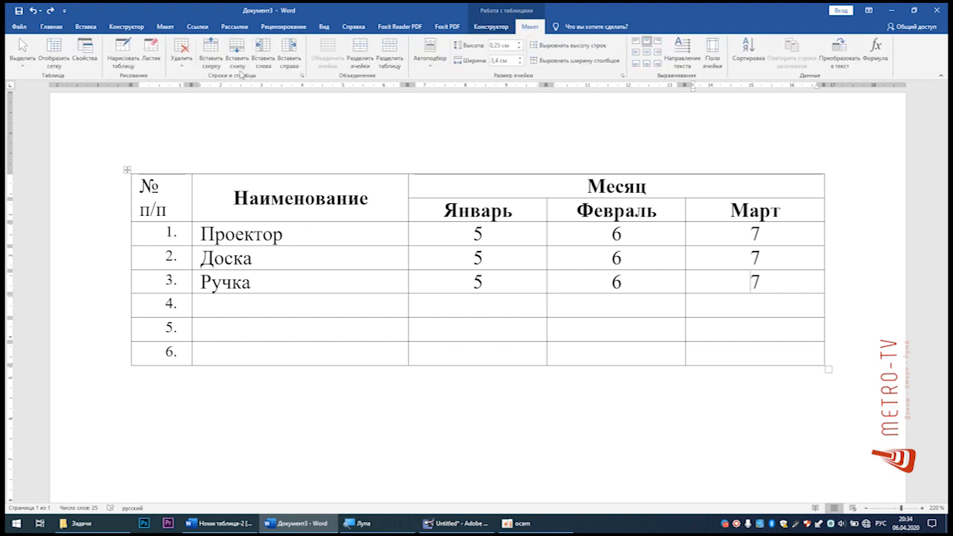
pyautogui.click(151, 47)
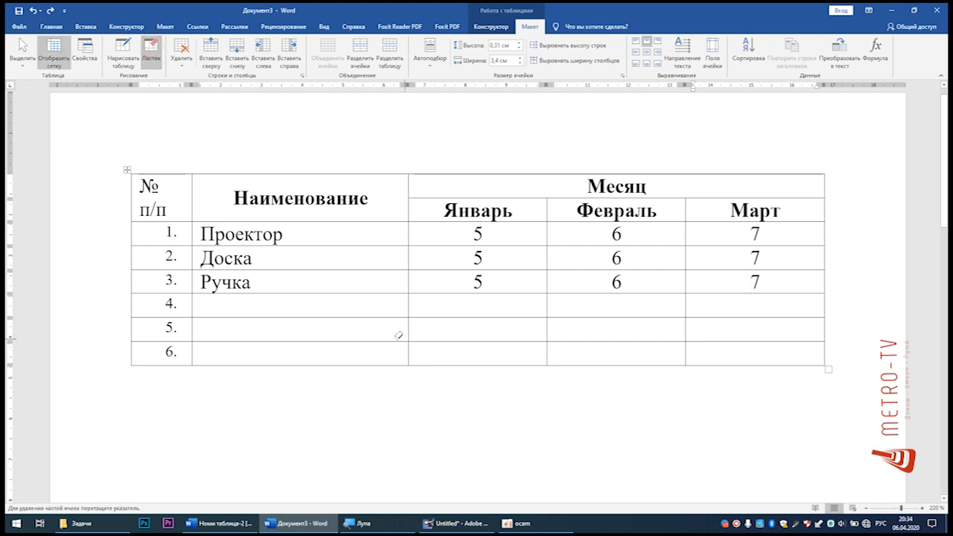
pyautogui.moveTo(308, 339); pyautogui.dragTo(700, 344)
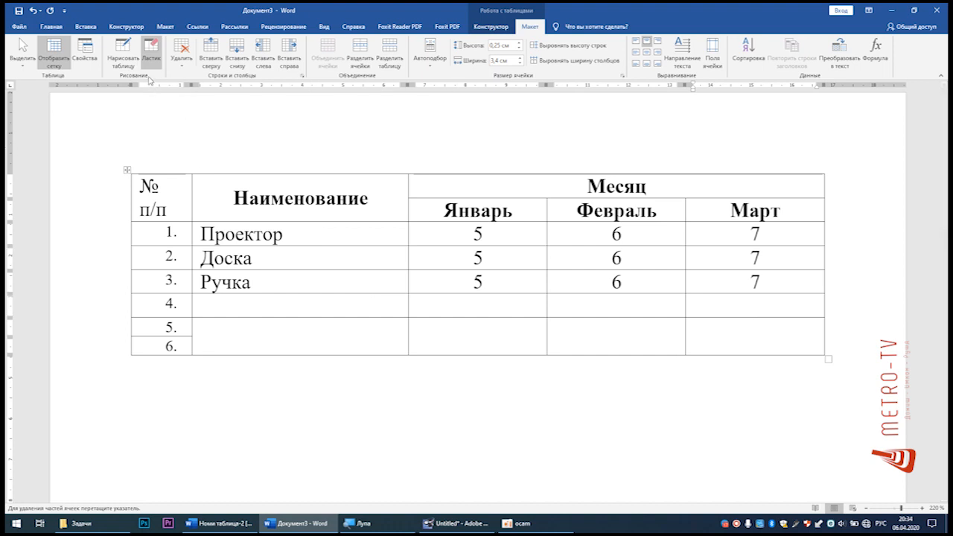
# Step: Draw the border between rows 5 and 6 back in across the Наименование to Март columns
pyautogui.click(130, 54)
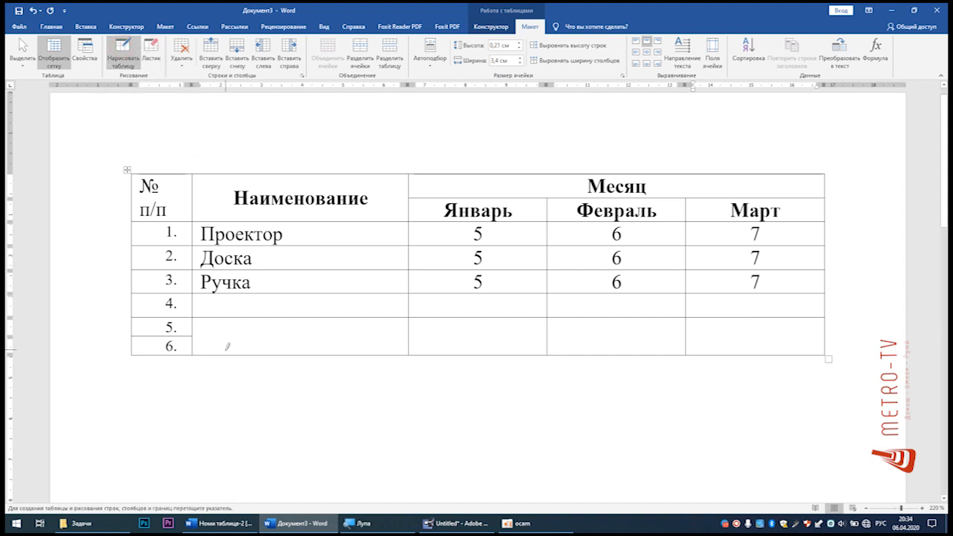
pyautogui.moveTo(186, 337)
pyautogui.mouseDown()
pyautogui.moveTo(257, 328)
pyautogui.moveTo(823, 327)
pyautogui.mouseUp()
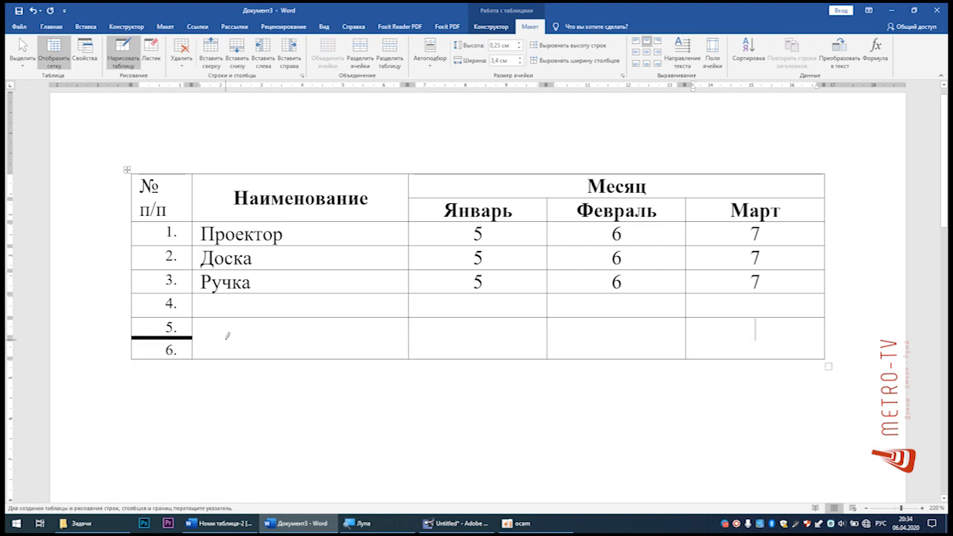
pyautogui.moveTo(793, 335); pyautogui.dragTo(357, 336)
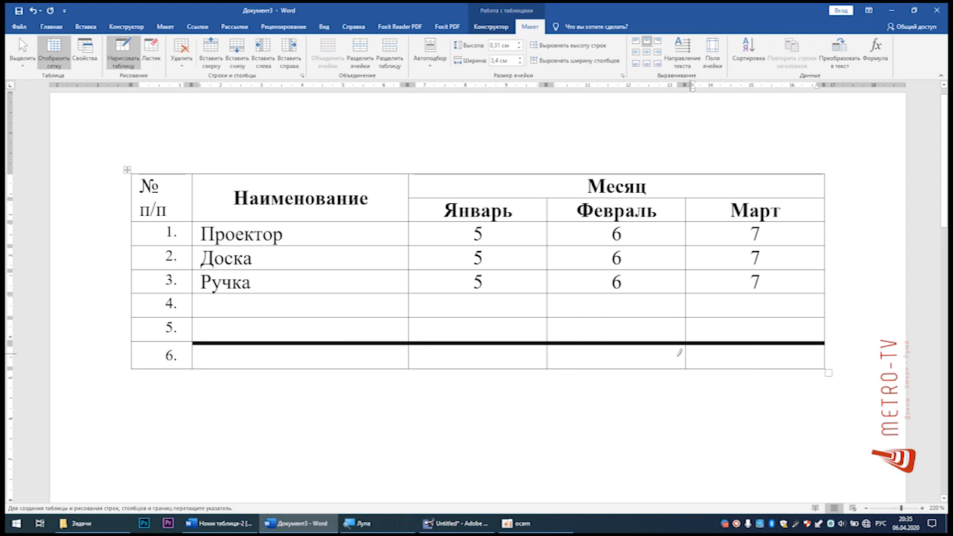
# Step: Redraw the thick border between rows 5 and 6 as a thin single 0.5 pt line from Наименование to Март
pyautogui.click(497, 28)
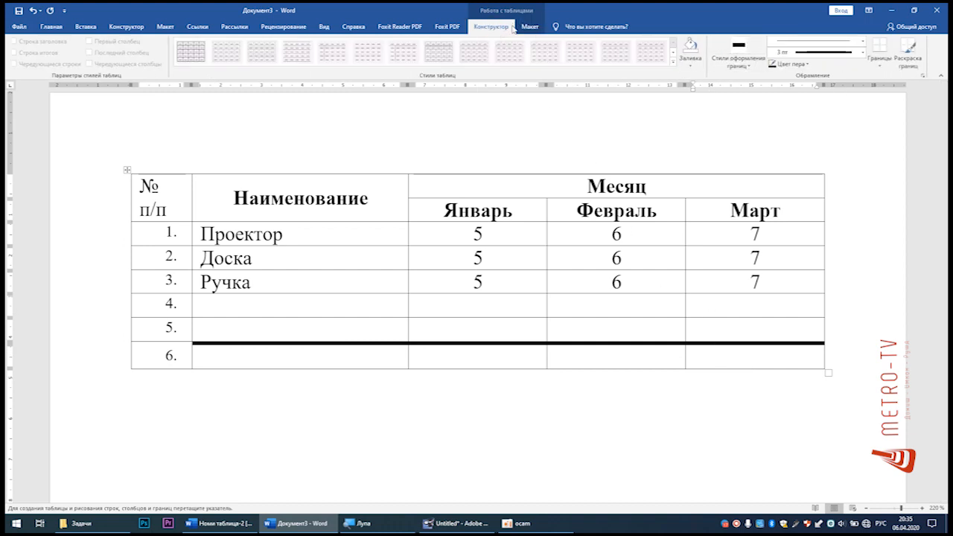
pyautogui.click(863, 53)
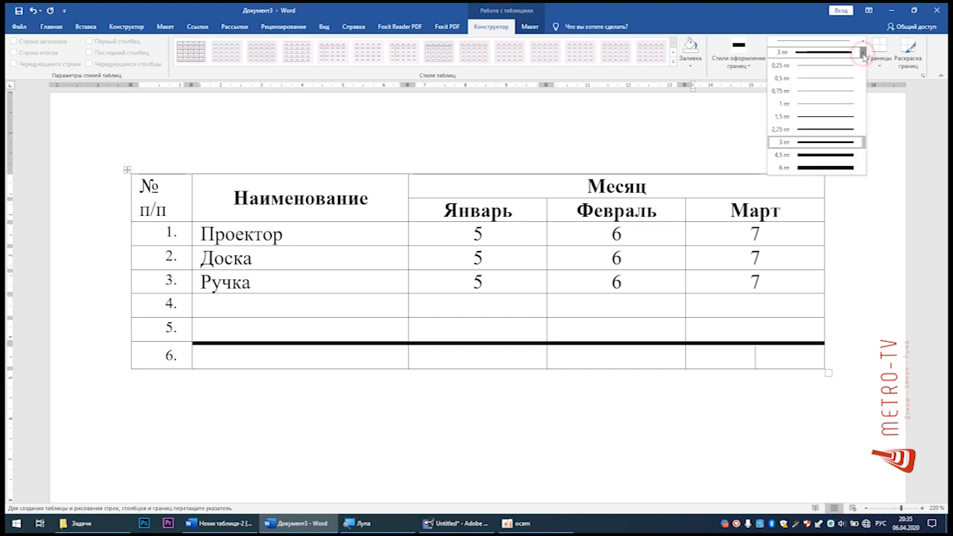
pyautogui.click(741, 53)
pyautogui.click(692, 93)
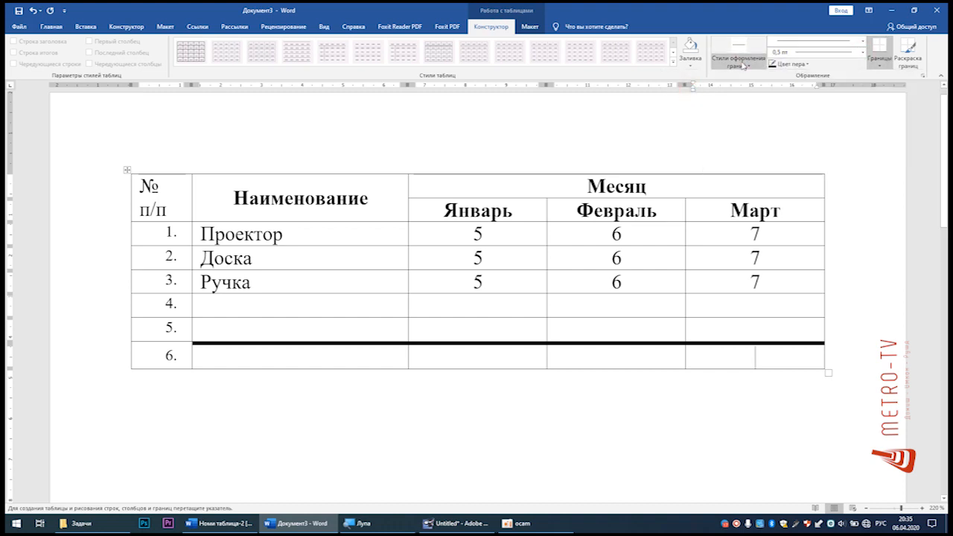
pyautogui.click(864, 41)
pyautogui.click(840, 73)
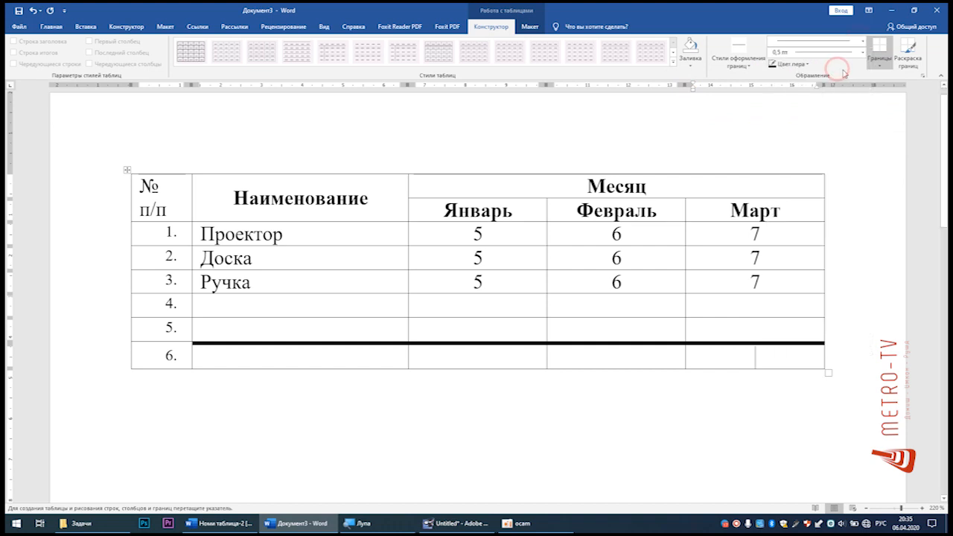
pyautogui.moveTo(791, 341); pyautogui.dragTo(360, 331)
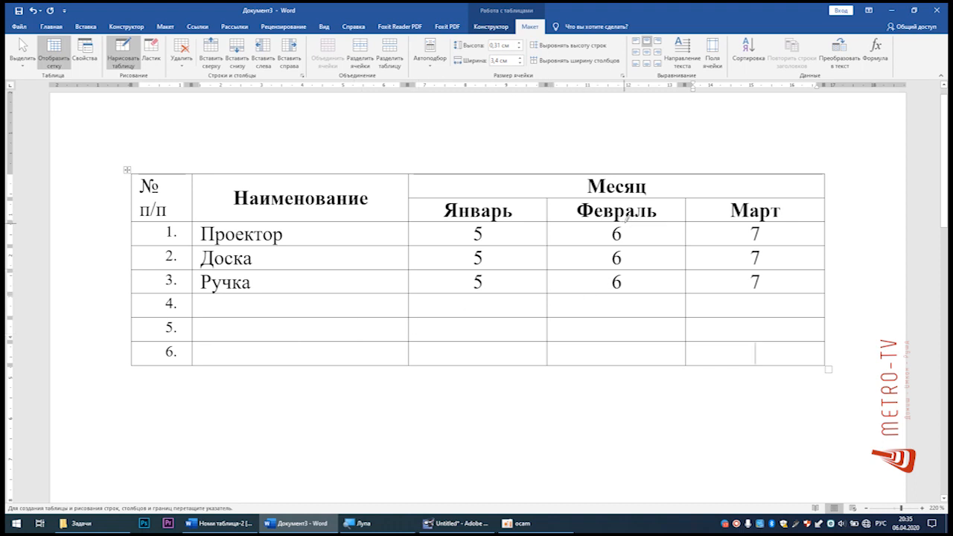
# Step: Draw red borders between rows 5 and 6 from Январь to Март and along the table's bottom edge from Наименование to Март
pyautogui.click(500, 30)
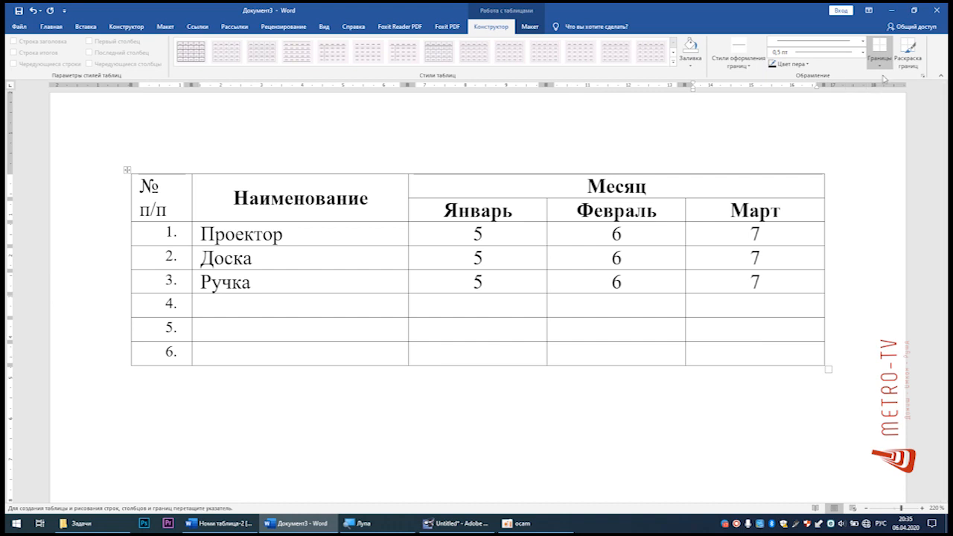
pyautogui.click(809, 66)
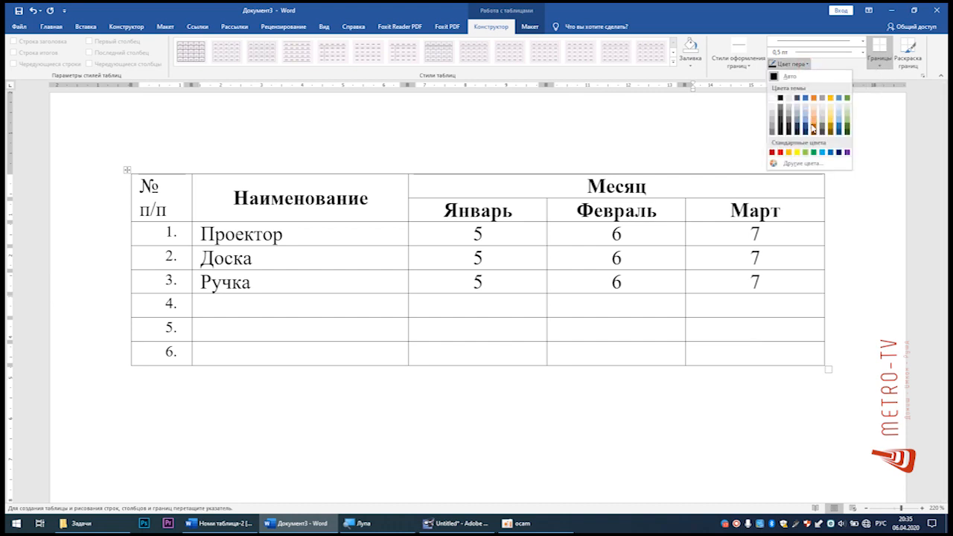
pyautogui.click(788, 153)
pyautogui.moveTo(466, 341); pyautogui.dragTo(713, 339)
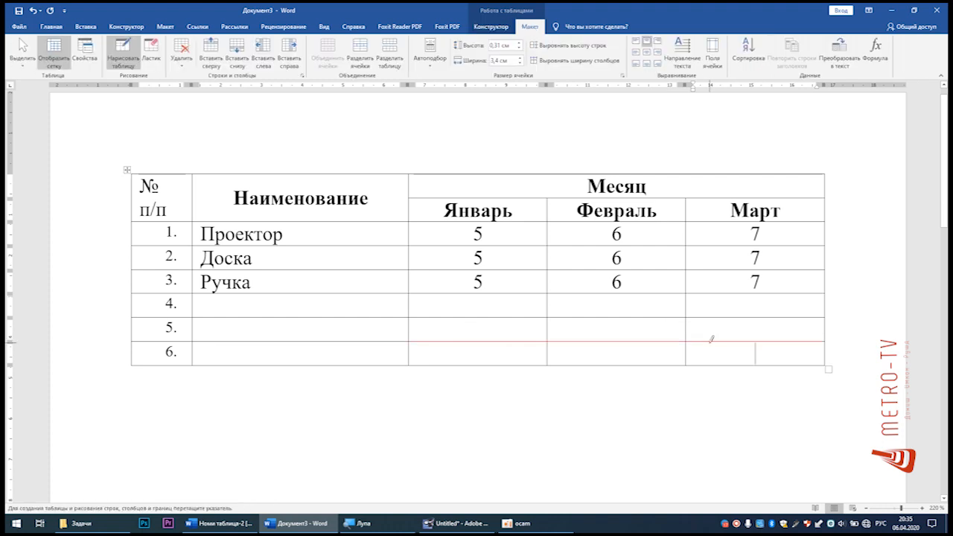
pyautogui.moveTo(809, 363); pyautogui.dragTo(195, 363)
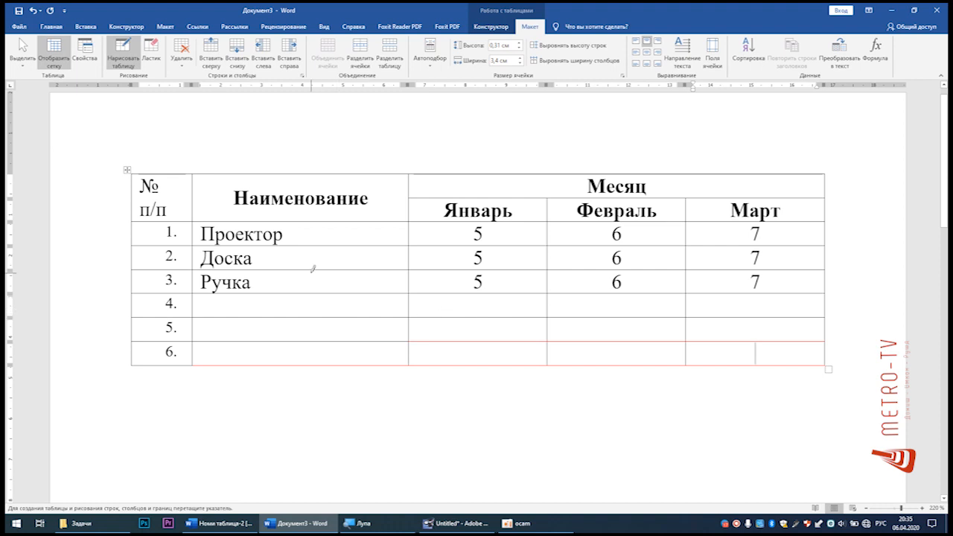
pyautogui.press('Escape')
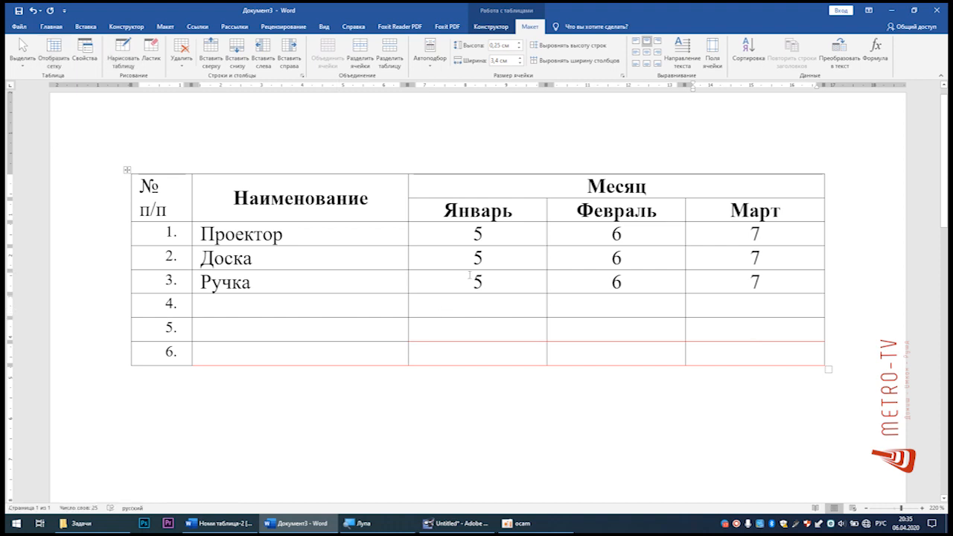
# Step: Turn the Январь, Февраль and Март headings vertical, reading downward, and enlarge their row height to about 2.64 cm
pyautogui.moveTo(481, 208); pyautogui.dragTo(721, 215)
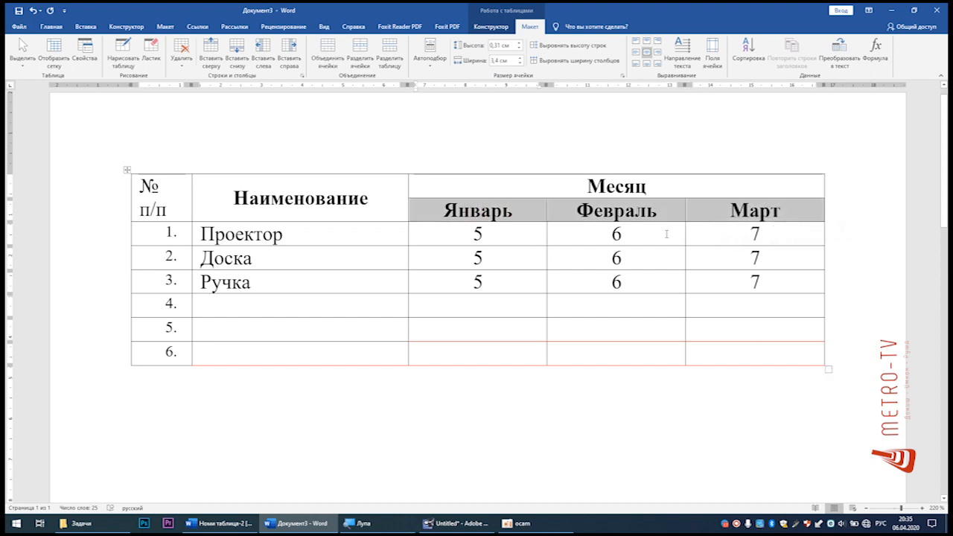
pyautogui.click(684, 56)
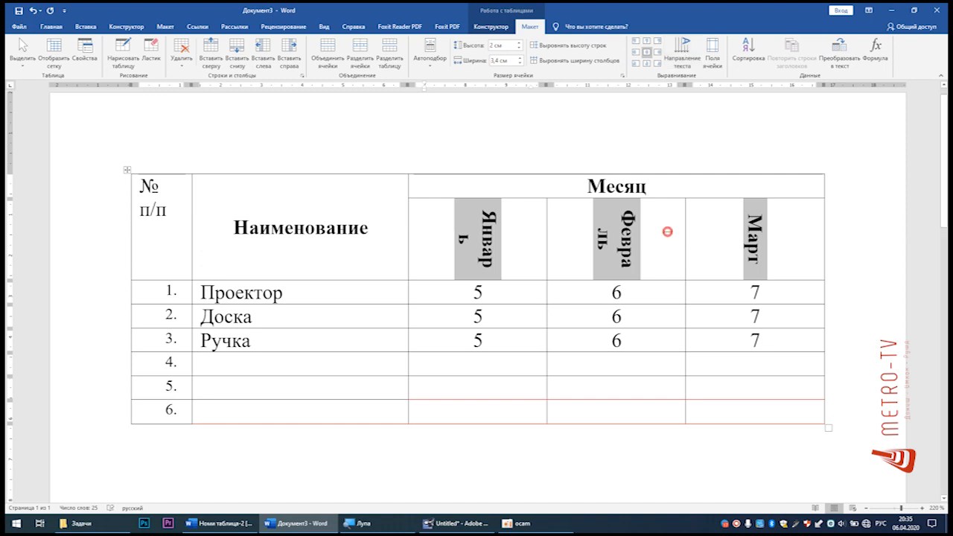
pyautogui.click(667, 231)
pyautogui.moveTo(661, 280); pyautogui.dragTo(662, 305)
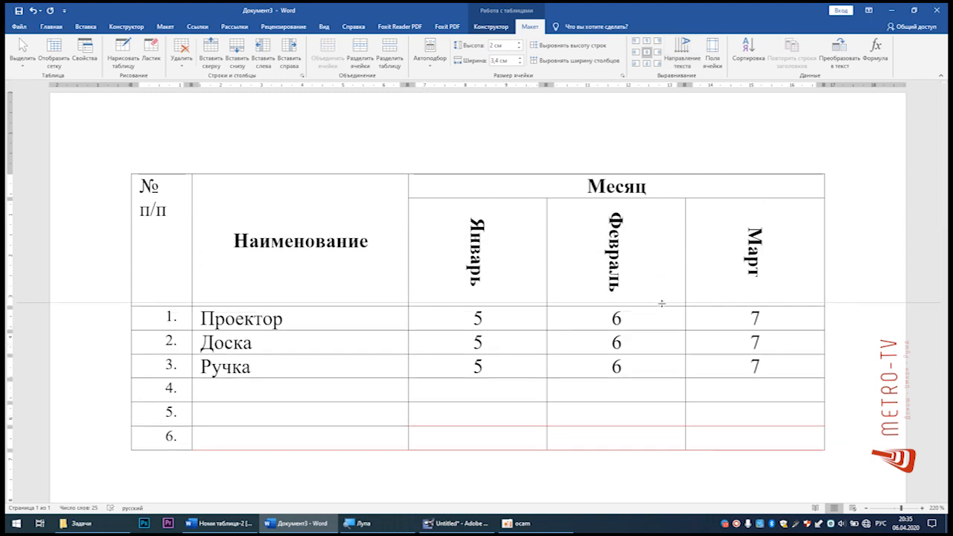
# Step: Return the Январь, Февраль and Март headings to horizontal text and reduce their row height to about 0.89 cm
pyautogui.moveTo(763, 240); pyautogui.dragTo(549, 243)
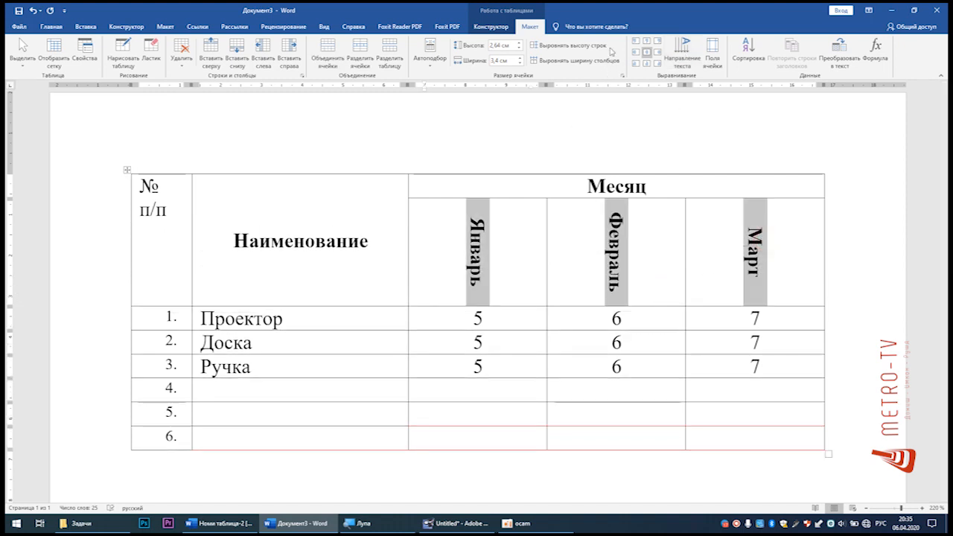
pyautogui.click(686, 49)
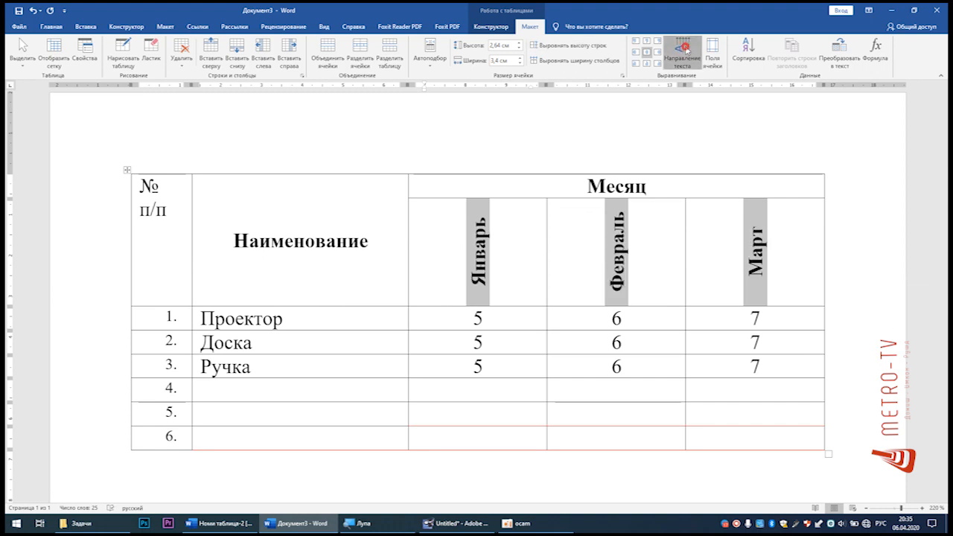
pyautogui.click(686, 49)
pyautogui.click(639, 228)
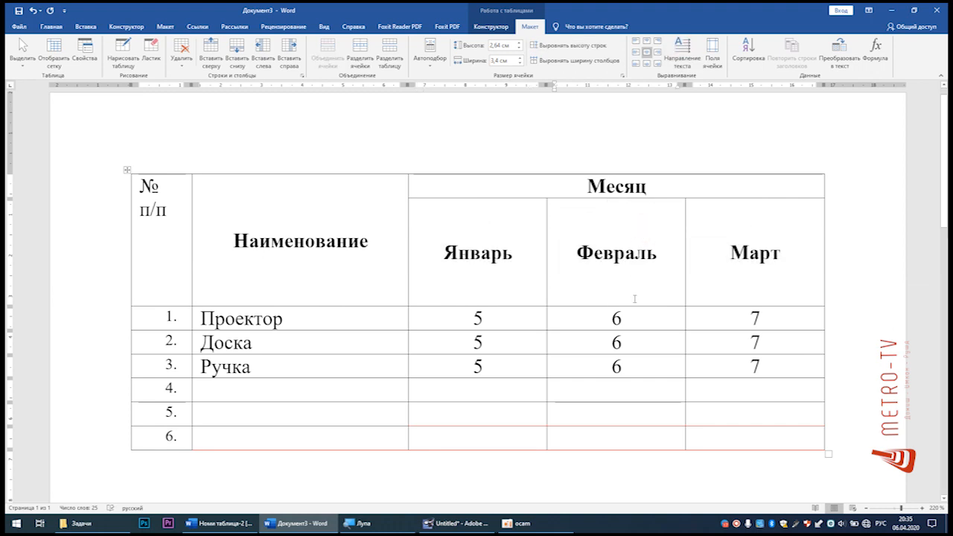
pyautogui.moveTo(634, 306); pyautogui.dragTo(630, 233)
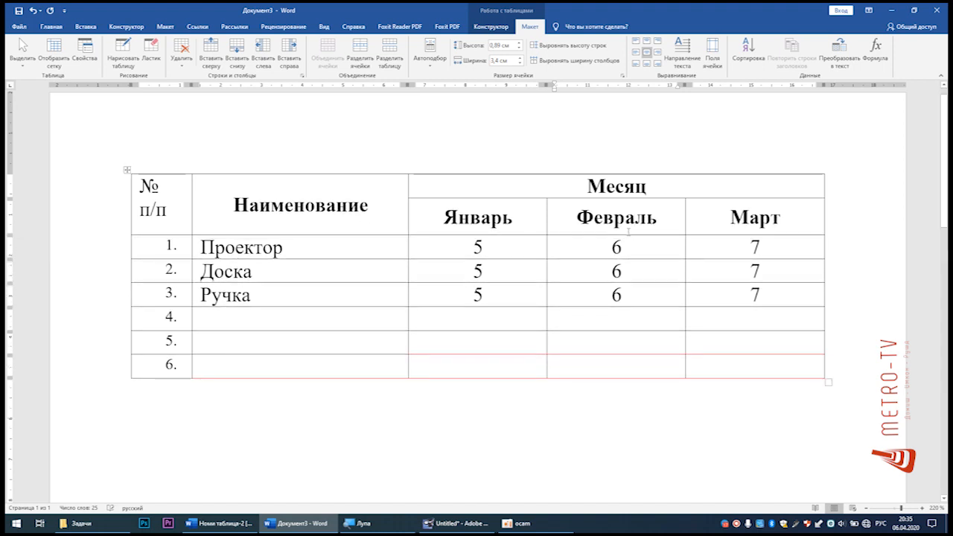
# Step: Place the cursor in the Месяц cell, examine the title above the sample table in Номи таблица-2, and return to the new document
pyautogui.click(585, 184)
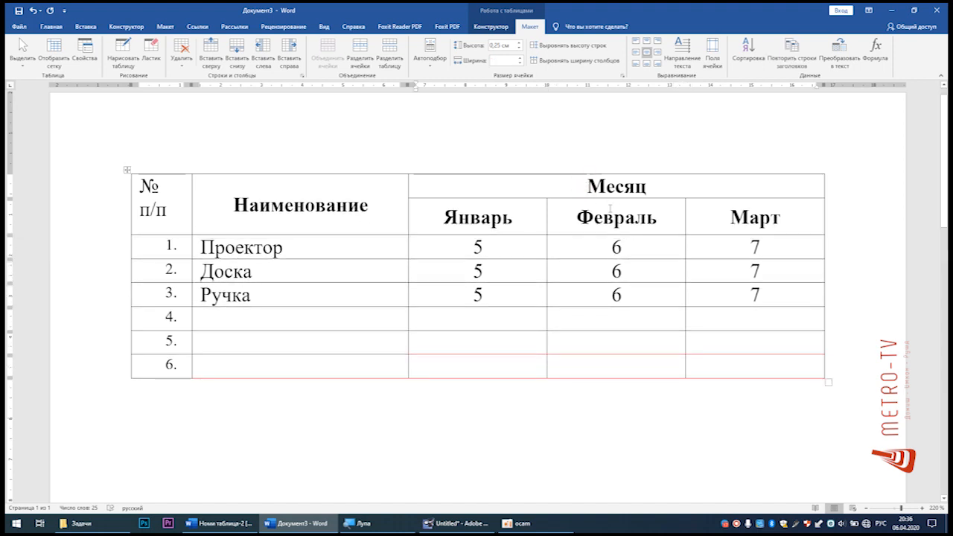
pyautogui.click(585, 182)
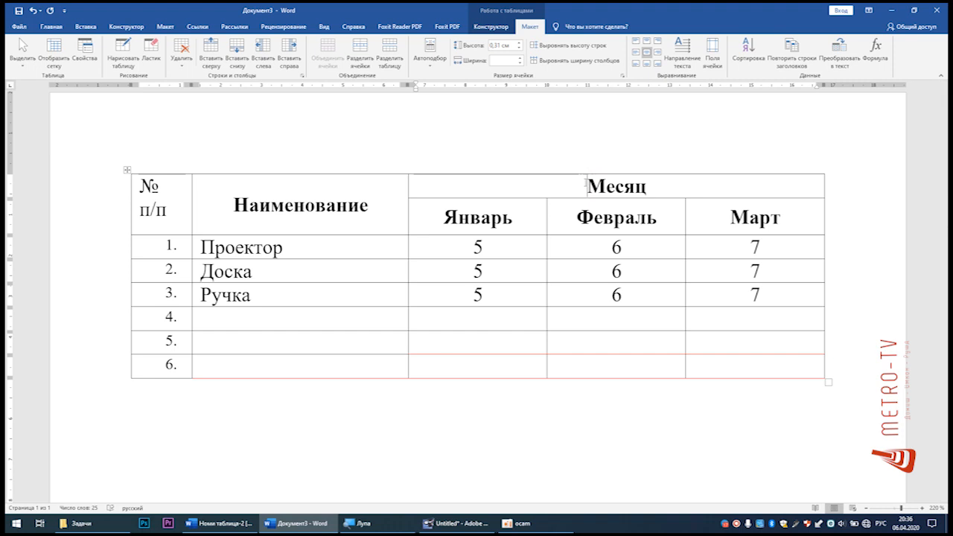
pyautogui.click(220, 524)
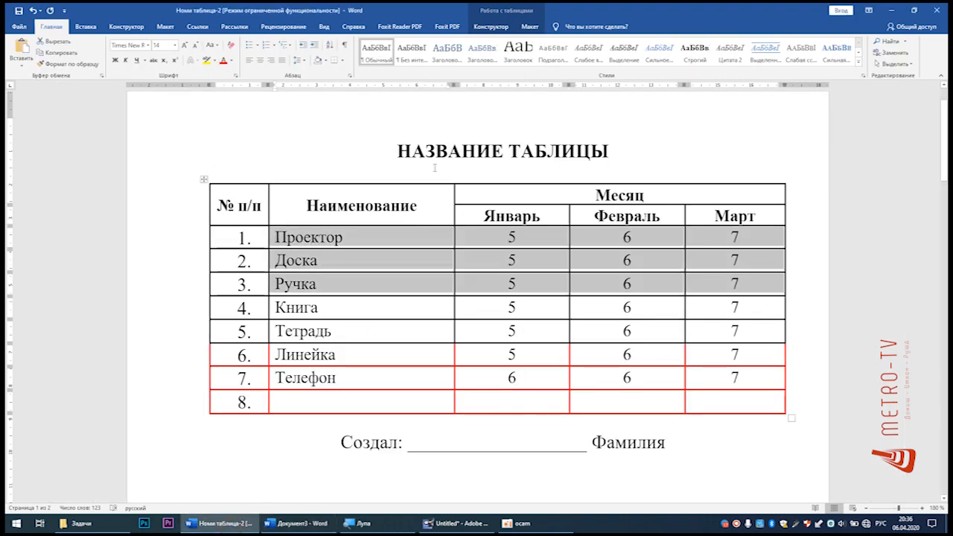
pyautogui.click(434, 148)
pyautogui.moveTo(395, 149); pyautogui.dragTo(617, 151)
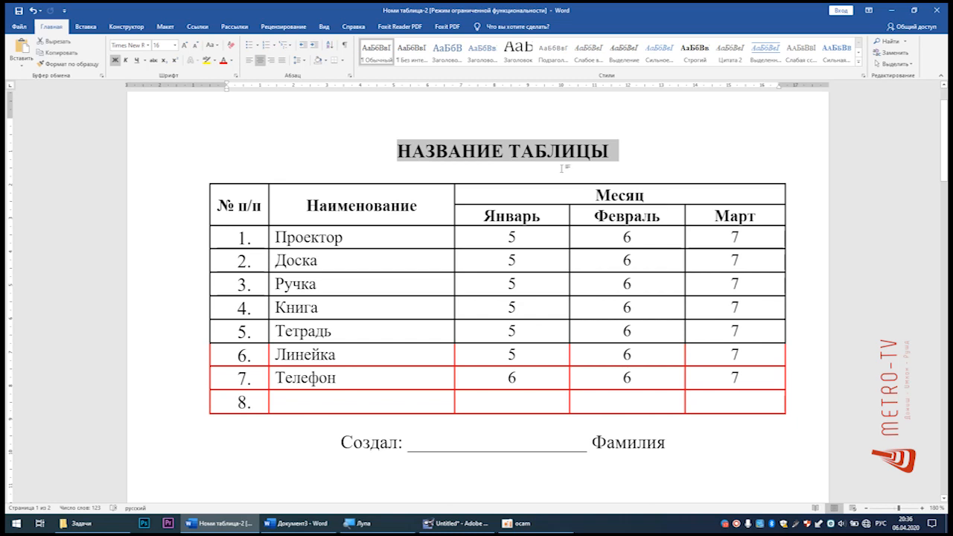
pyautogui.click(892, 10)
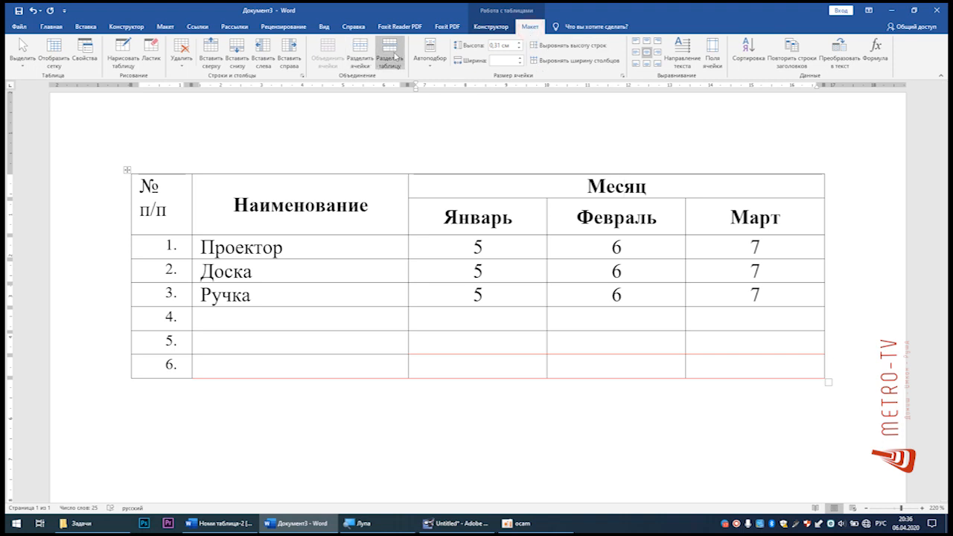
# Step: Split the table before its first row and add the title Название таблицы above it, centred in 14 pt Times New Roman
pyautogui.click(395, 56)
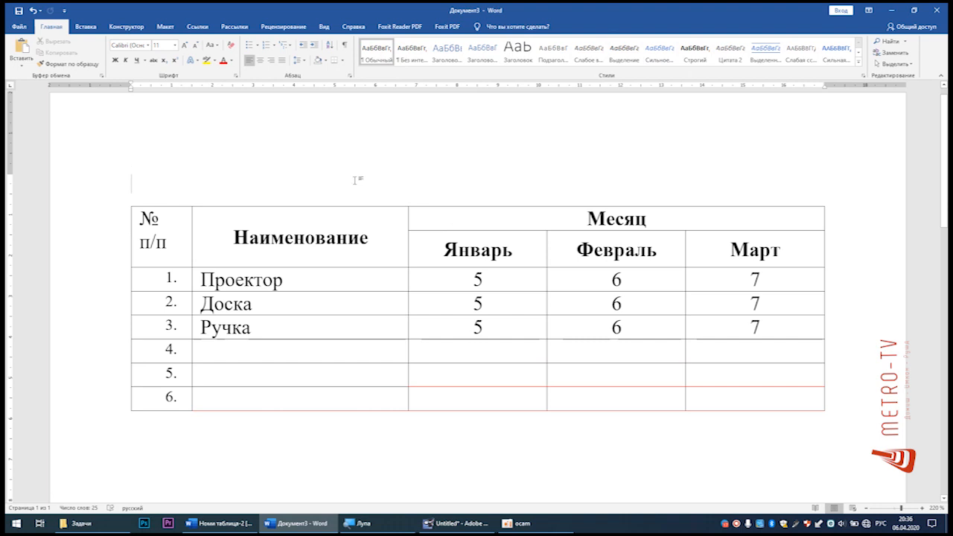
pyautogui.write('Название таблицы')
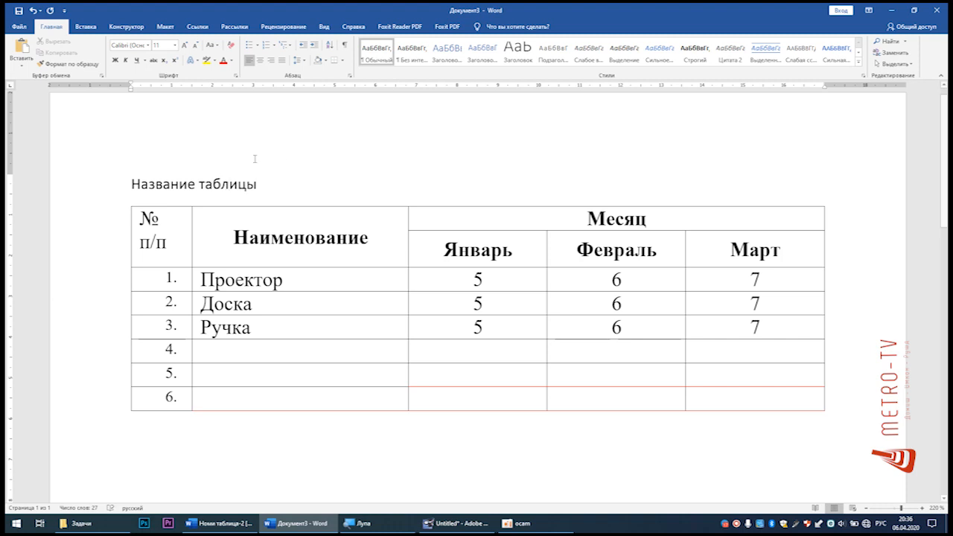
pyautogui.tripleClick(267, 185)
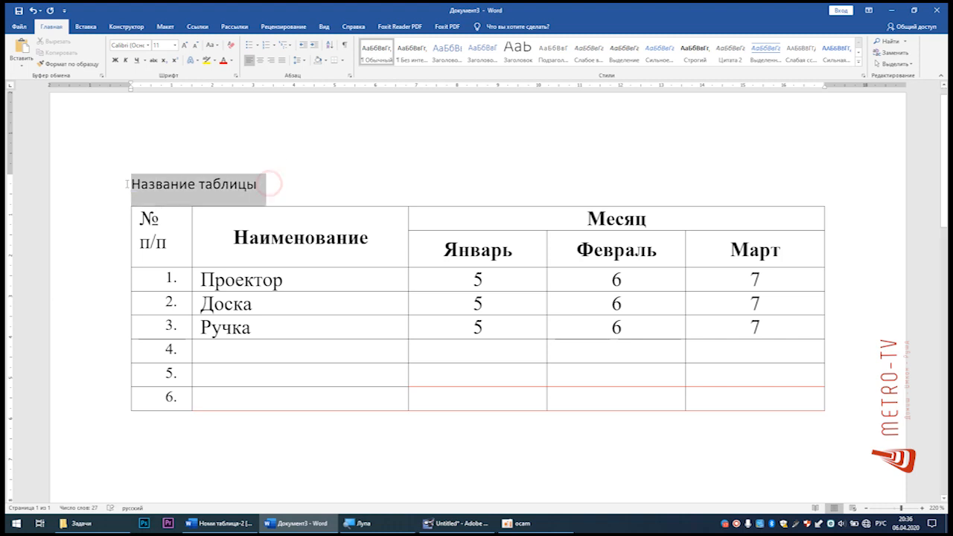
pyautogui.click(262, 60)
pyautogui.click(149, 46)
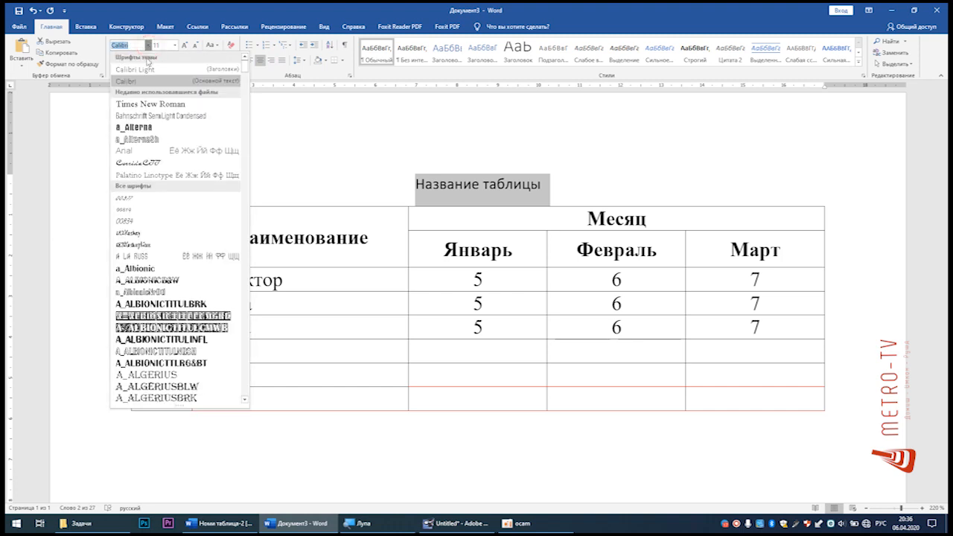
pyautogui.click(141, 105)
pyautogui.click(174, 45)
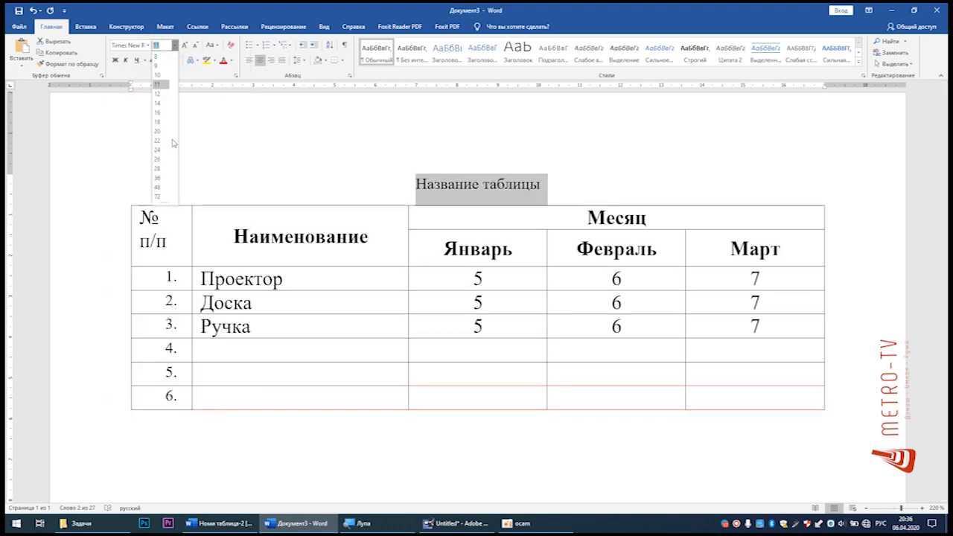
pyautogui.click(157, 103)
pyautogui.click(557, 186)
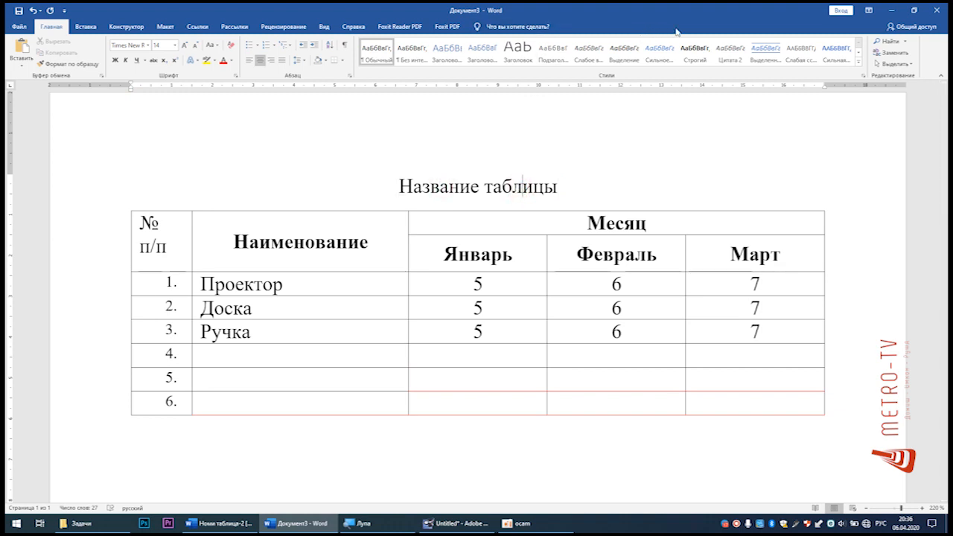
pyautogui.click(637, 221)
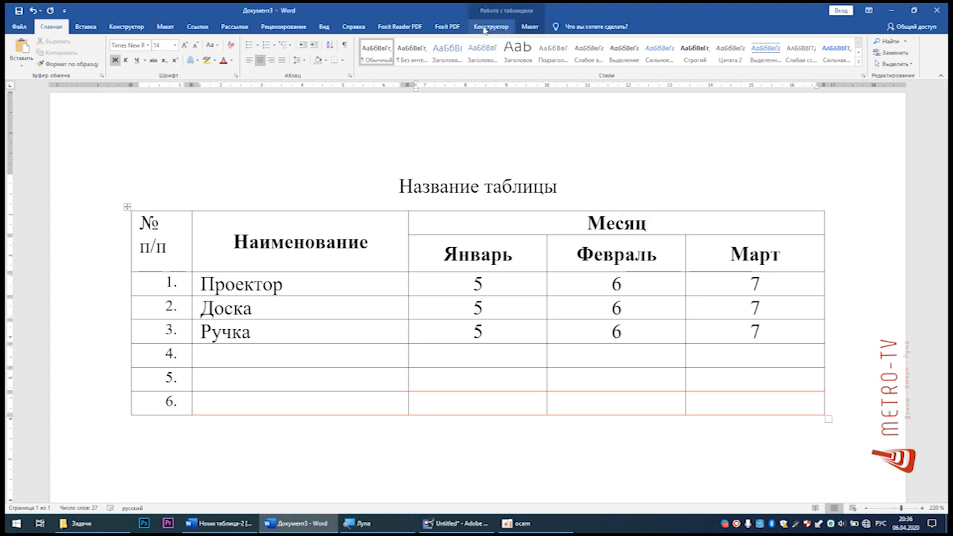
pyautogui.click(539, 187)
pyautogui.click(595, 186)
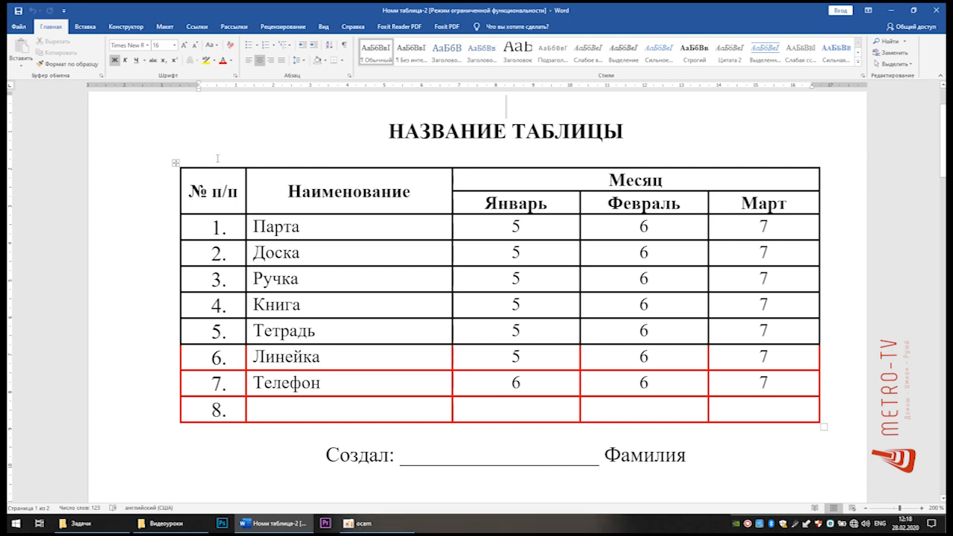
# Step: Examine the sample table in Номи таблица-2 column by column, from № п/п through Март
pyautogui.moveTo(214, 181); pyautogui.dragTo(216, 409)
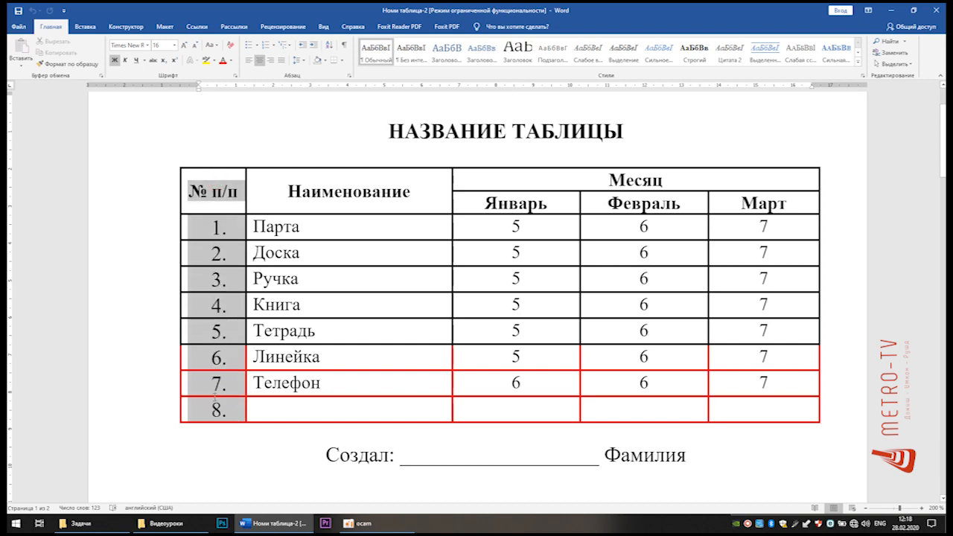
pyautogui.moveTo(337, 192); pyautogui.dragTo(337, 409)
pyautogui.moveTo(516, 202); pyautogui.dragTo(516, 382)
pyautogui.moveTo(645, 203); pyautogui.dragTo(645, 410)
pyautogui.moveTo(761, 203); pyautogui.dragTo(767, 406)
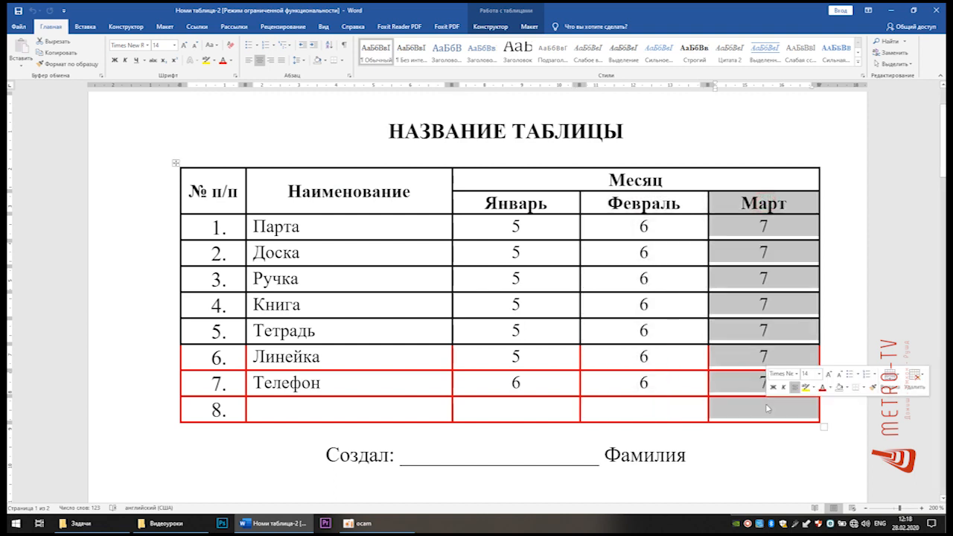
pyautogui.click(634, 132)
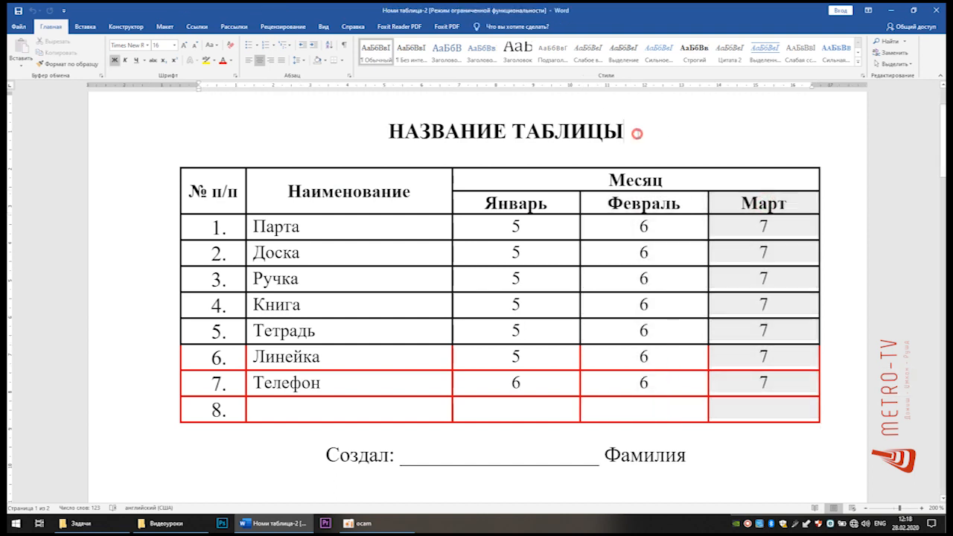
# Step: Create a new blank document and insert a table with five columns and five rows
pyautogui.hotkey('ctrl', 'n')
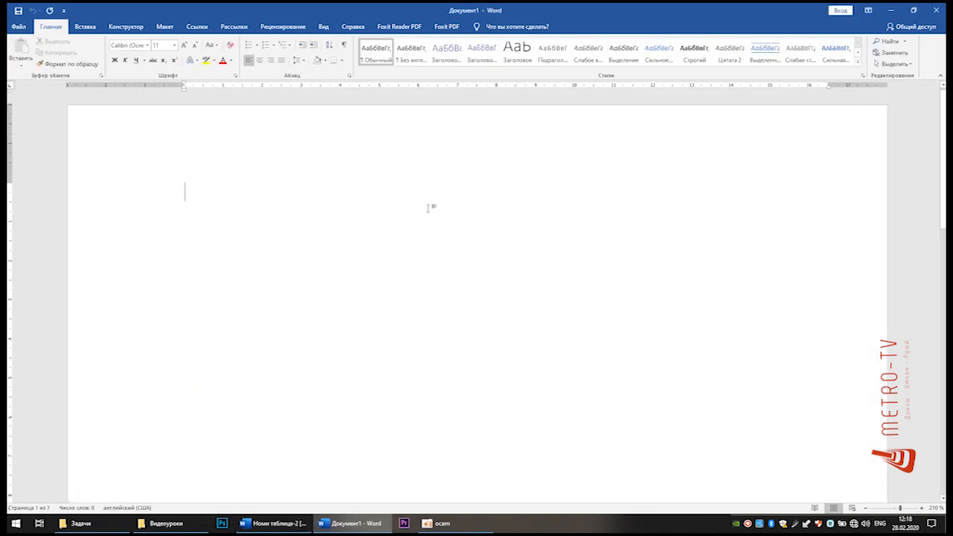
pyautogui.click(87, 29)
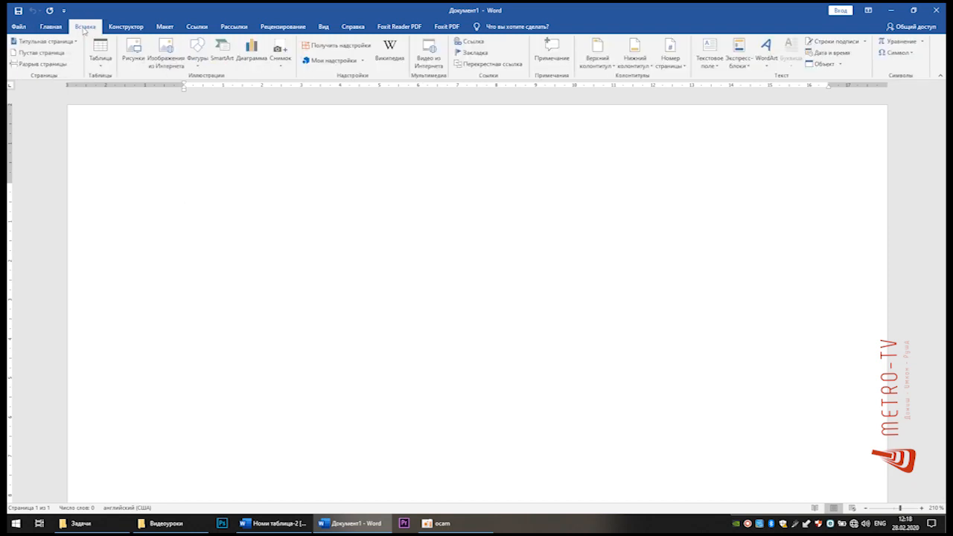
pyautogui.click(101, 68)
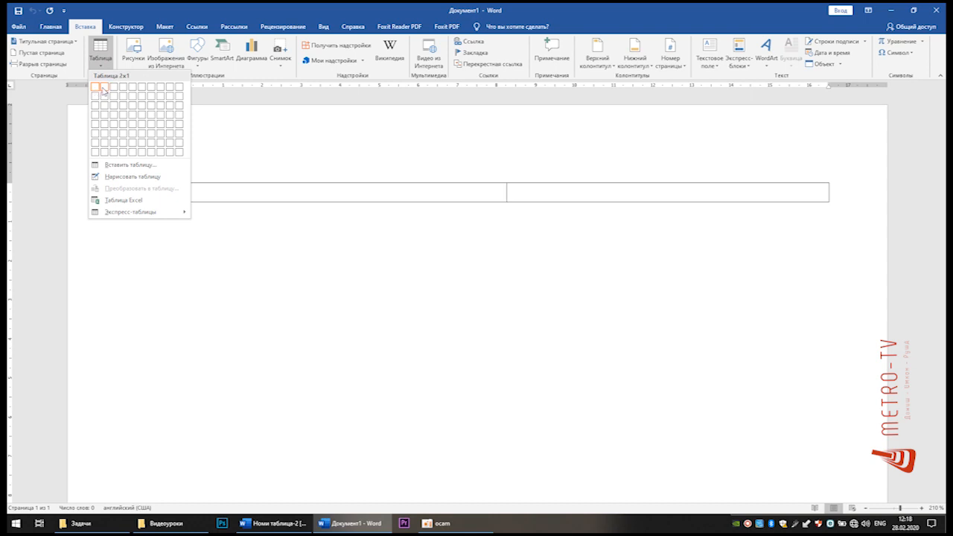
pyautogui.click(131, 122)
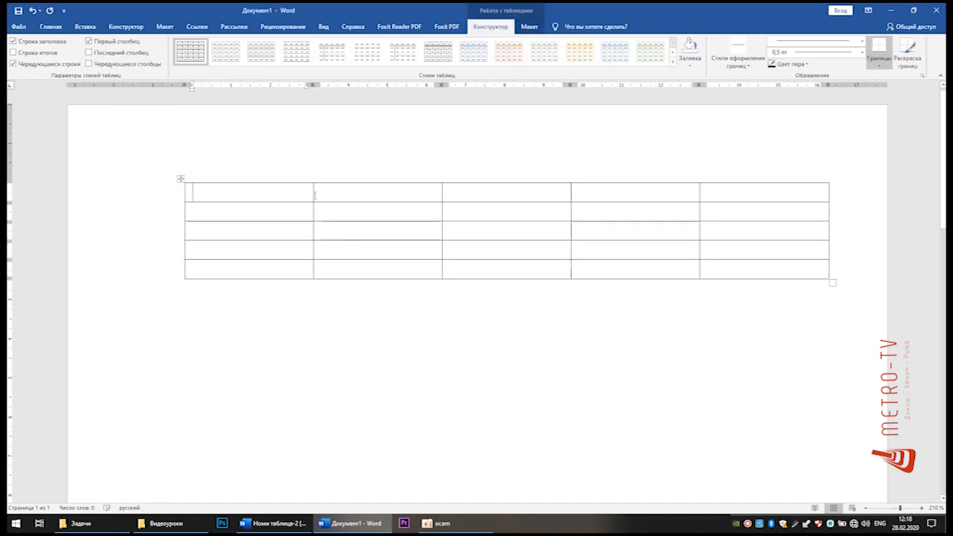
# Step: Narrow the table's first column to about 2 cm and enter № п/п in its first cell
pyautogui.moveTo(314, 194); pyautogui.dragTo(263, 195)
pyautogui.click(229, 192)
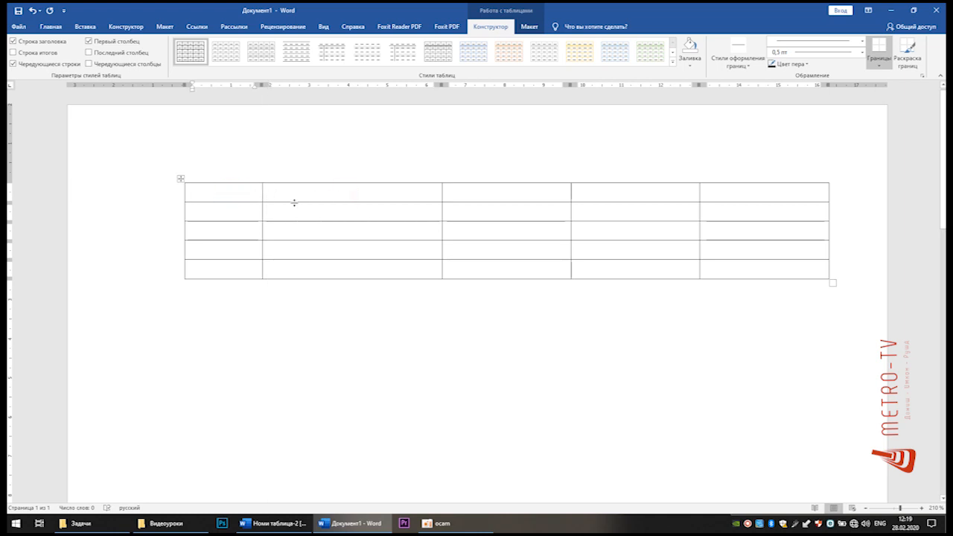
pyautogui.write('#')
pyautogui.press('BackSpace')
pyautogui.hotkey('alt', 'shift')
pyautogui.write('№ п/п')
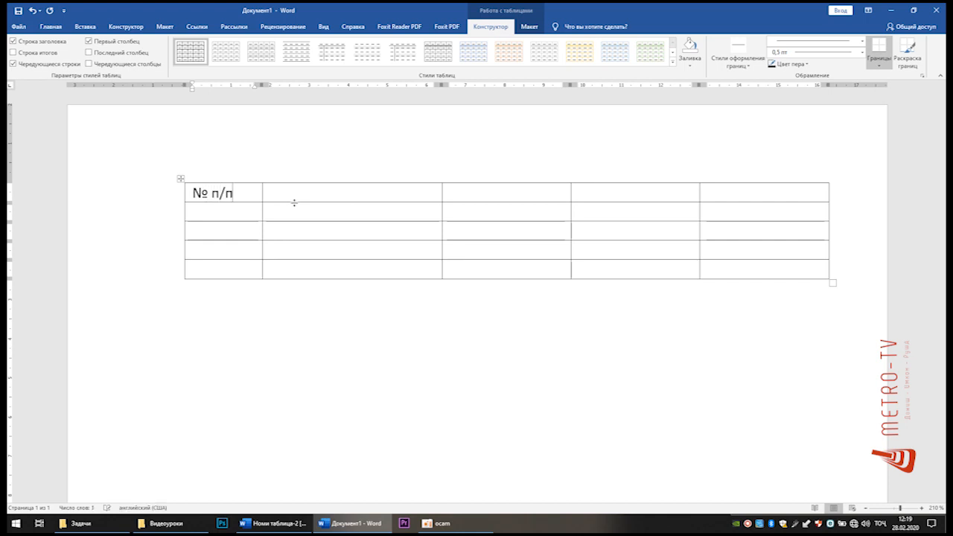
# Step: Enter the heading Номгуи маҳсулот in the second cell of the first row
pyautogui.click(298, 197)
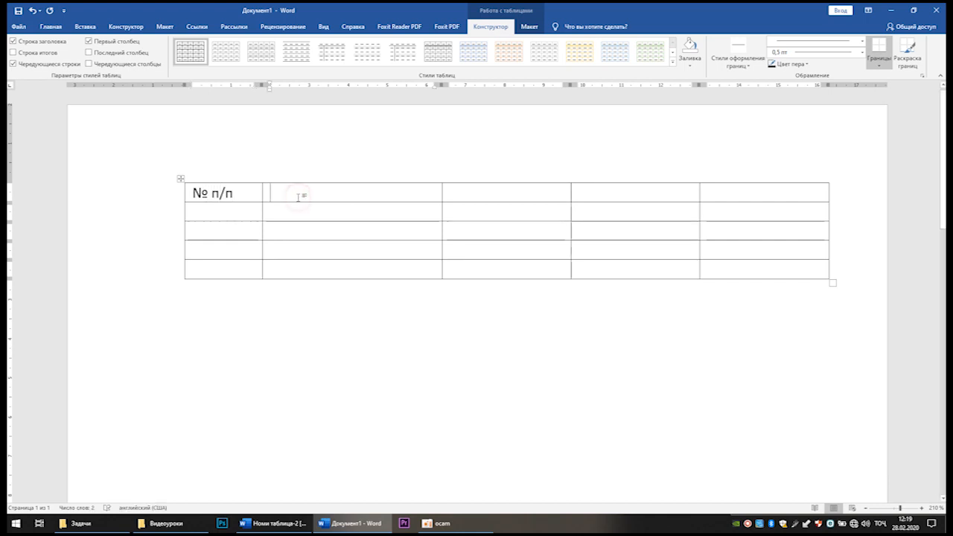
pyautogui.write('Номг')
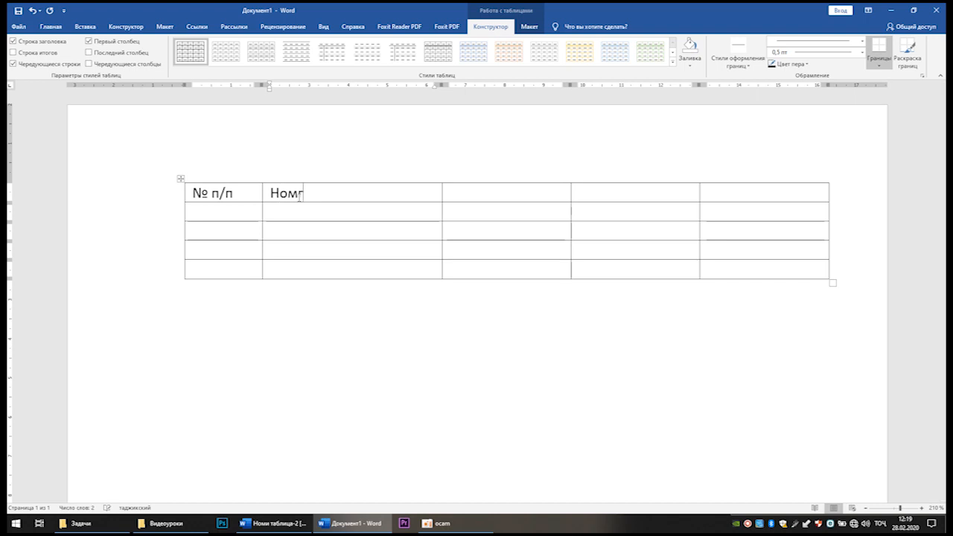
pyautogui.write('уй')
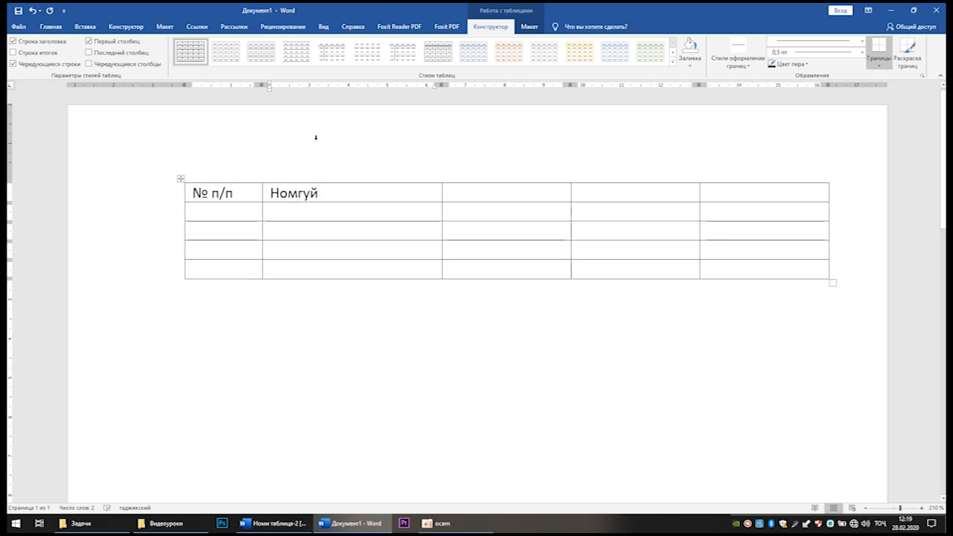
pyautogui.press('BackSpace')
pyautogui.write('и маҳсулот')
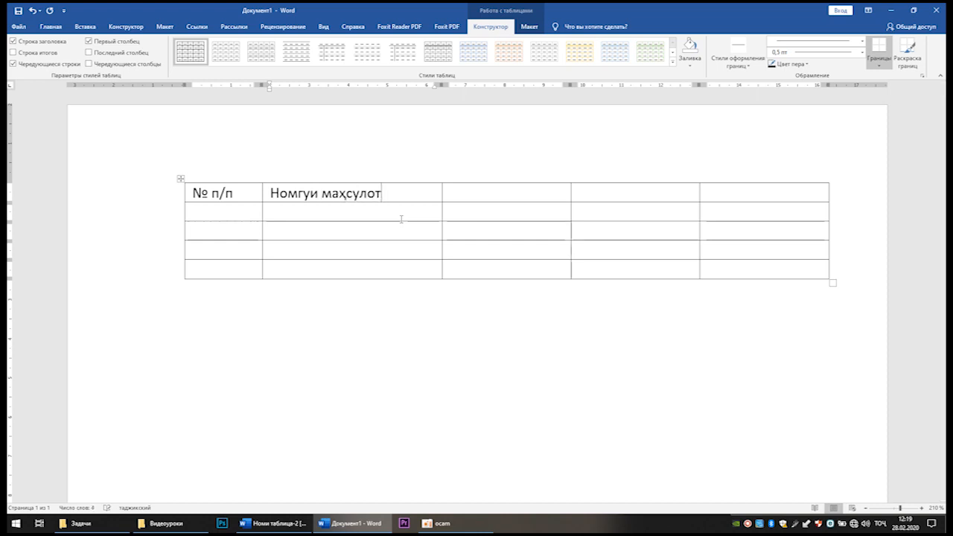
# Step: Place the cursor in the third heading cell, examine the Месяц and month headings in Номи таблица-2, and return to the new document
pyautogui.click(470, 192)
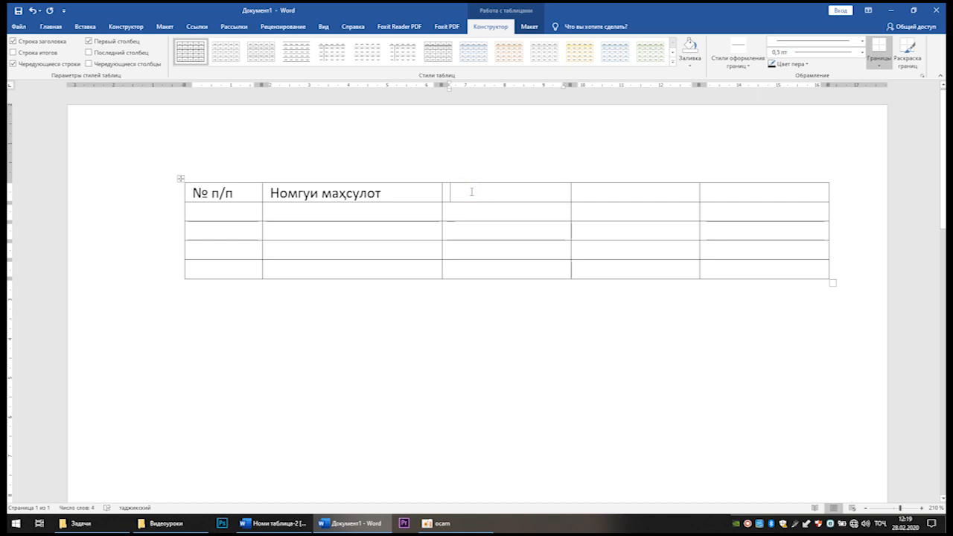
pyautogui.hotkey('alt', 'Tab')
pyautogui.moveTo(594, 180); pyautogui.dragTo(663, 180)
pyautogui.click(567, 200)
pyautogui.click(743, 202)
pyautogui.hotkey('alt', 'Tab')
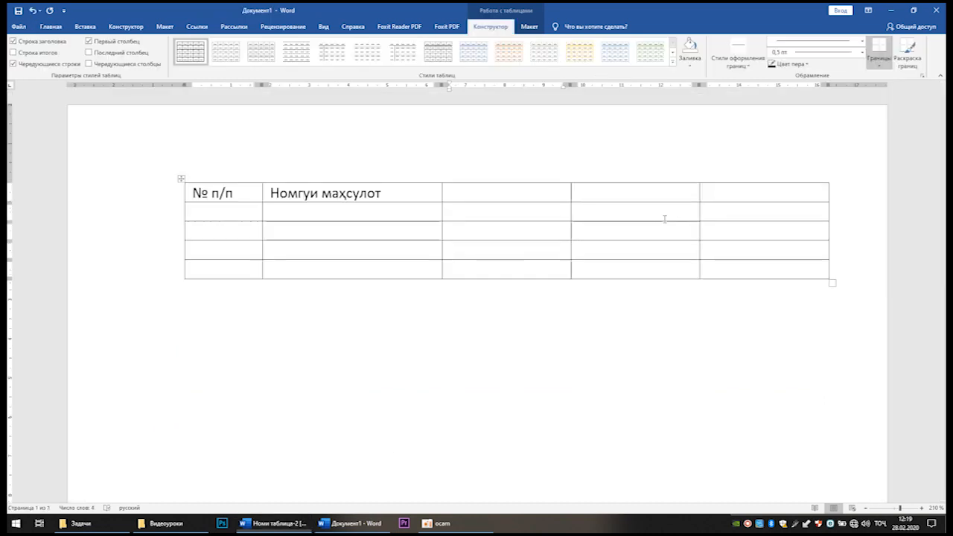
# Step: Merge the last three cells of the first row into one heading cell
pyautogui.click(523, 193)
pyautogui.moveTo(523, 192); pyautogui.dragTo(730, 192)
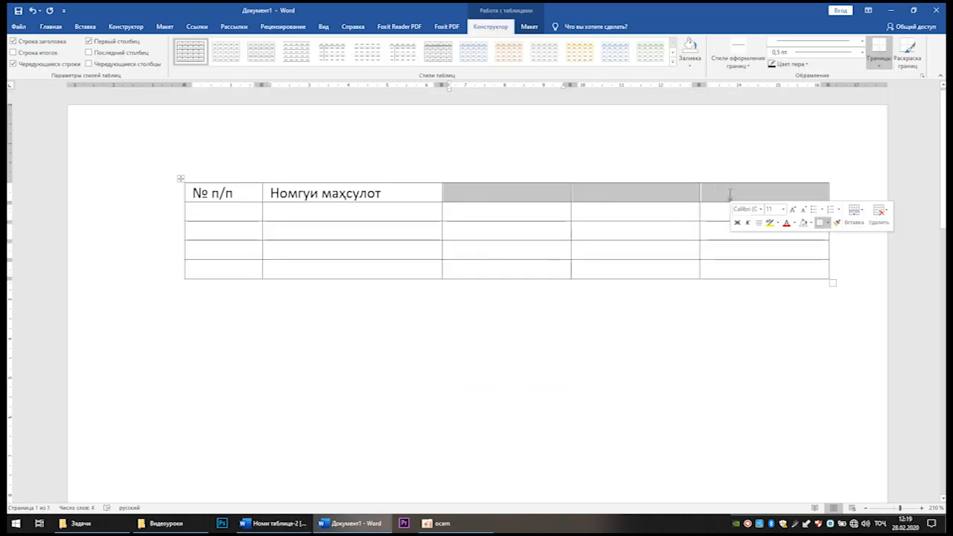
pyautogui.rightClick(662, 197)
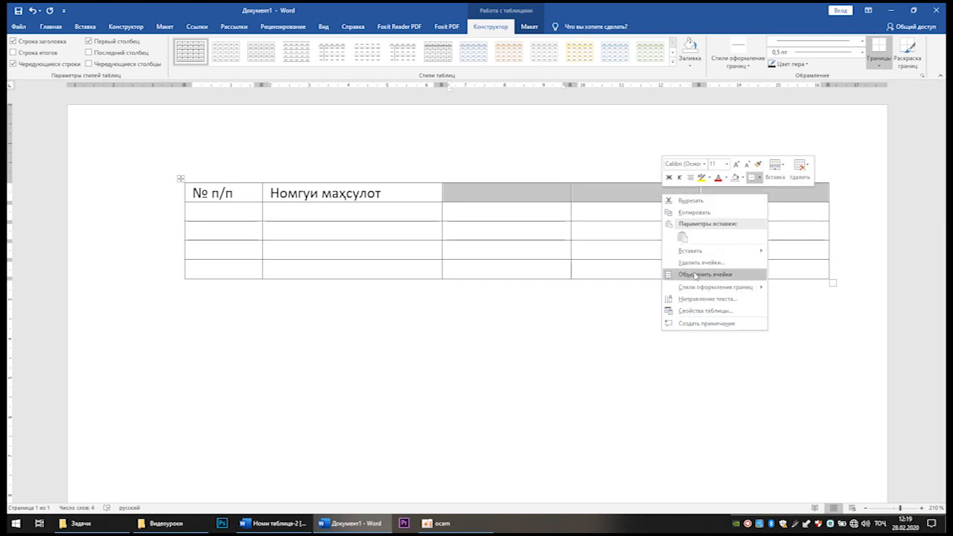
pyautogui.click(710, 275)
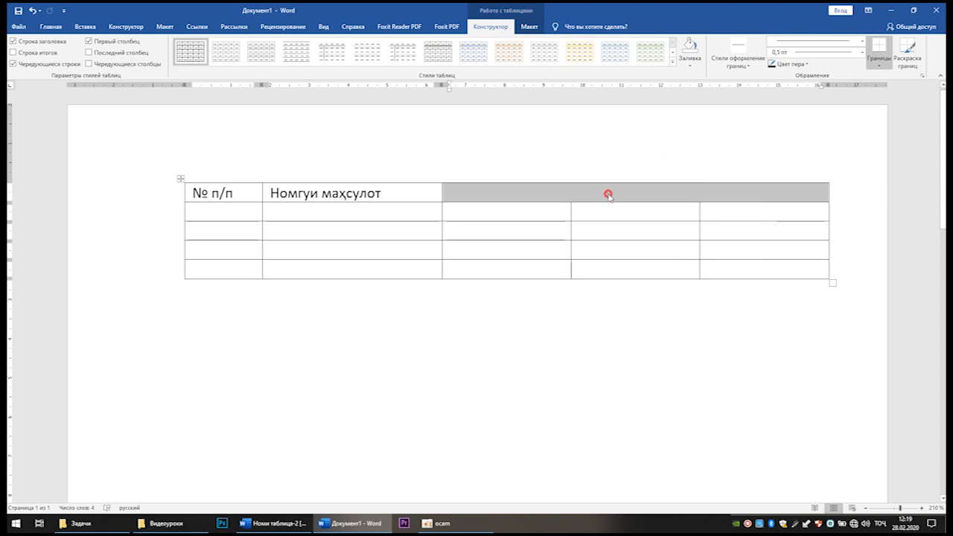
pyautogui.click(609, 195)
# Step: Merge the Номгуи маҳсулот cell and the № п/п cell each with the empty cell beneath it
pyautogui.moveTo(407, 193); pyautogui.dragTo(404, 206)
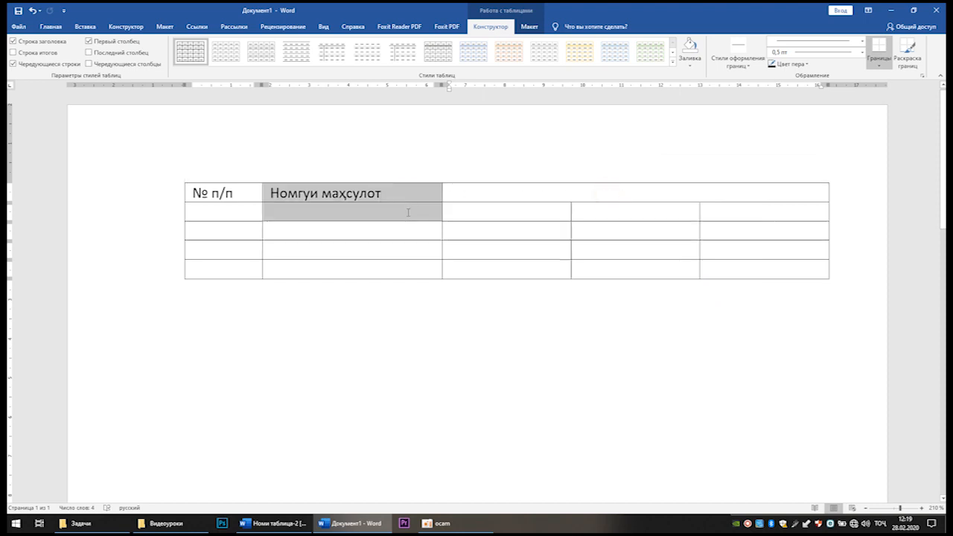
pyautogui.rightClick(392, 214)
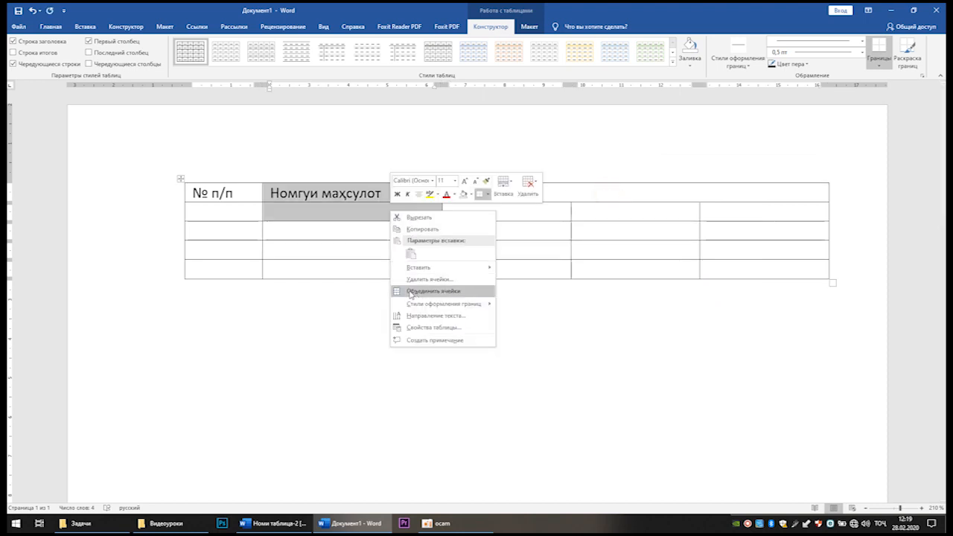
pyautogui.click(432, 291)
pyautogui.moveTo(248, 193); pyautogui.dragTo(240, 212)
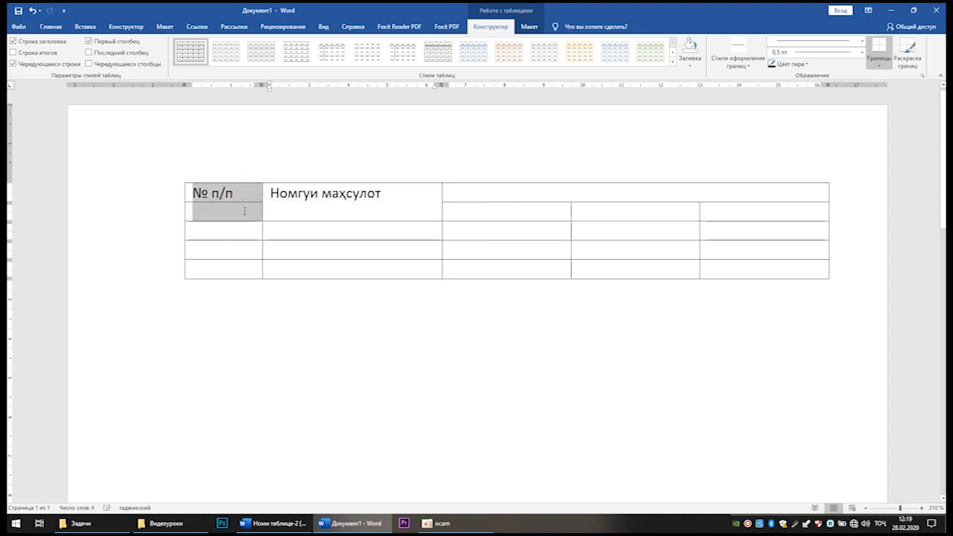
pyautogui.rightClick(238, 212)
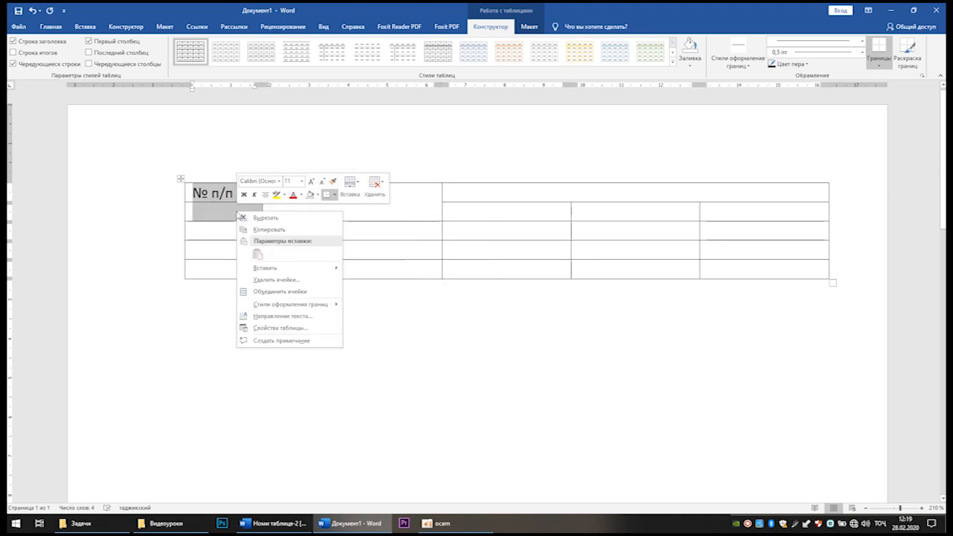
pyautogui.click(290, 292)
# Step: Enter Моҳҳо in the wide merged heading cell and Январ, Феврал and Март in the three cells under it
pyautogui.click(559, 192)
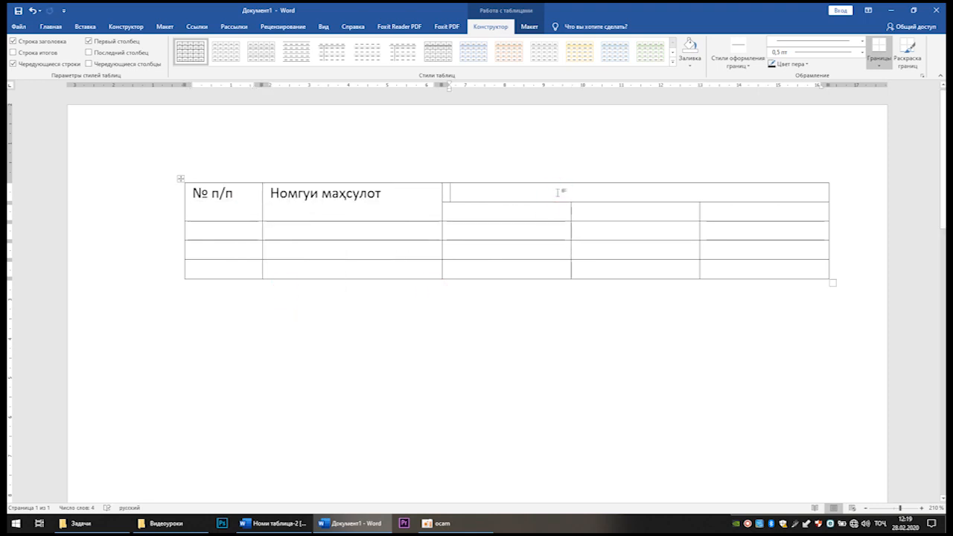
pyautogui.write('Моҳҳо')
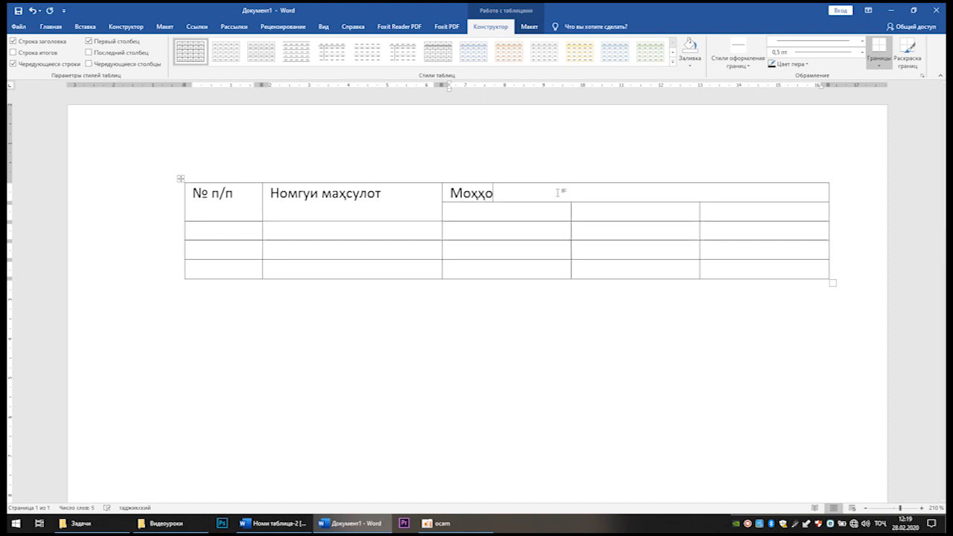
pyautogui.press('Down')
pyautogui.write('Январ')
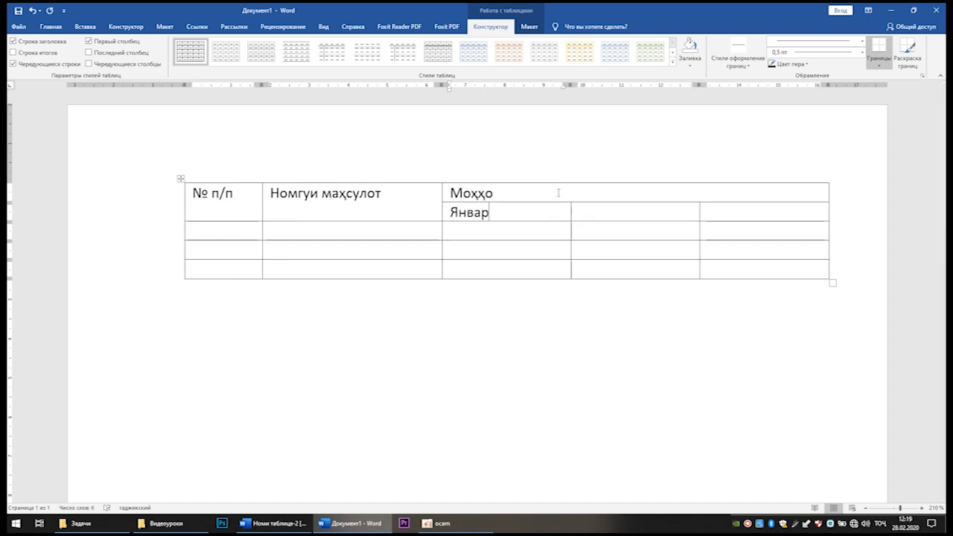
pyautogui.press('Tab')
pyautogui.write('Феврал')
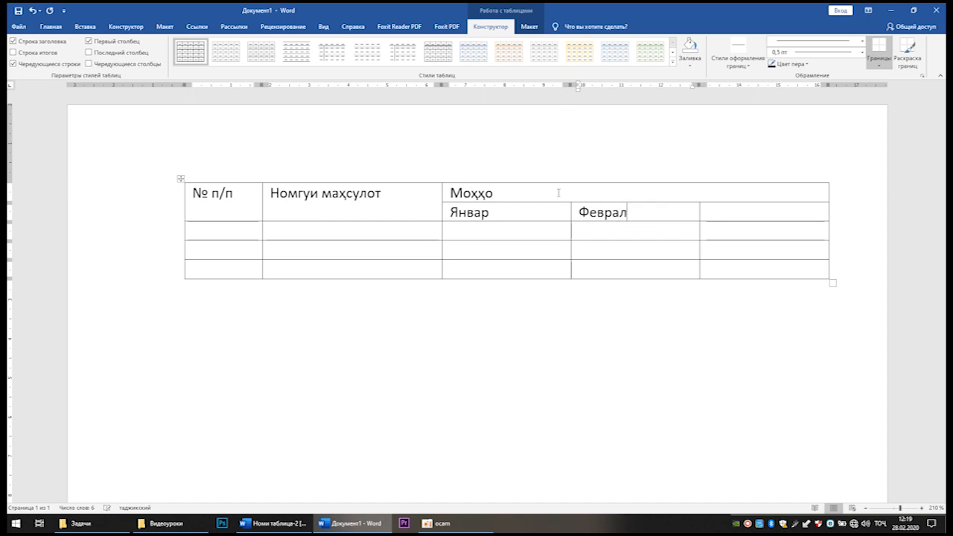
pyautogui.press('Tab')
pyautogui.write('Март')
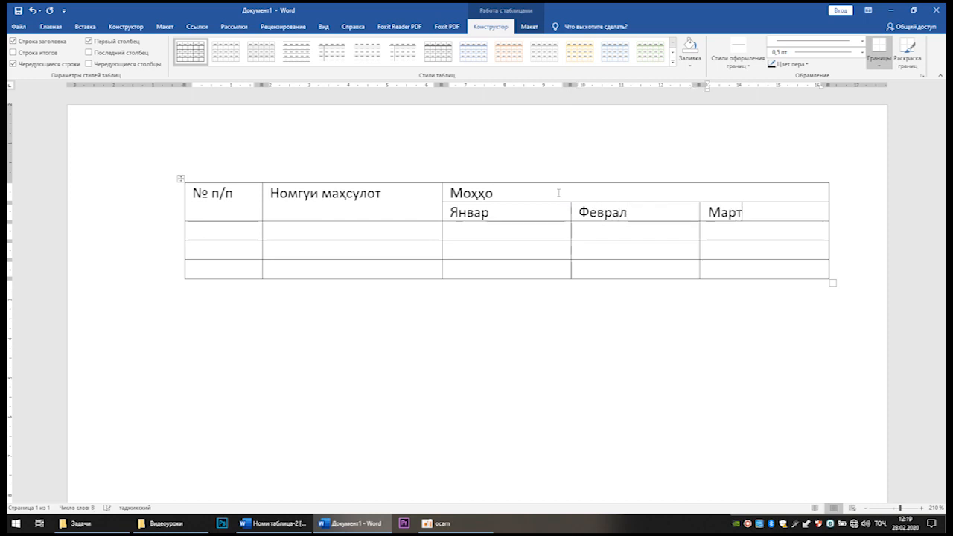
pyautogui.click(245, 198)
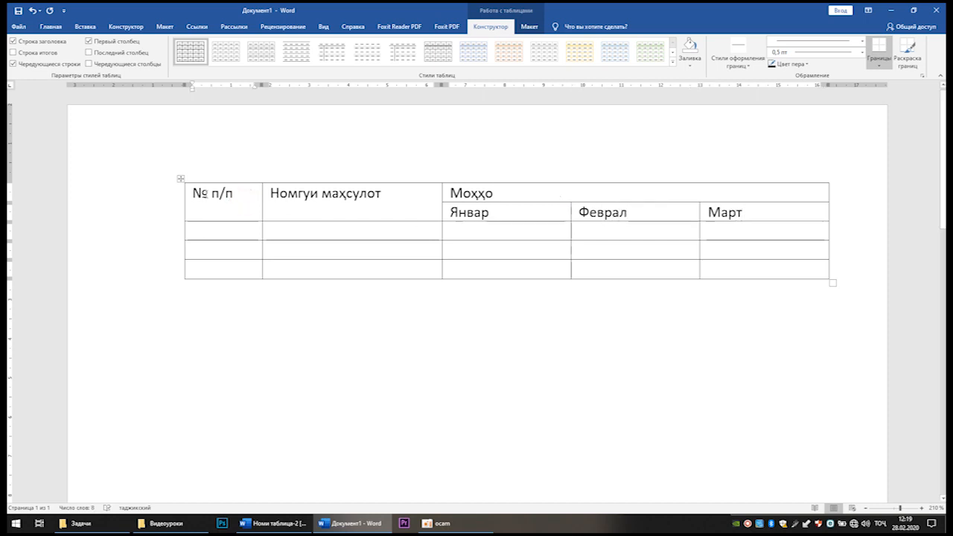
pyautogui.moveTo(246, 197); pyautogui.dragTo(726, 270)
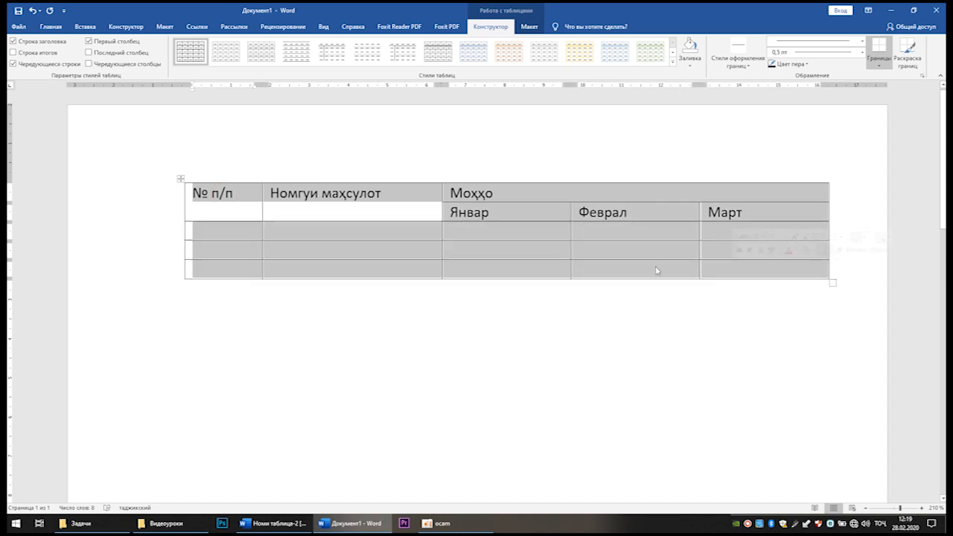
pyautogui.click(265, 219)
pyautogui.click(222, 198)
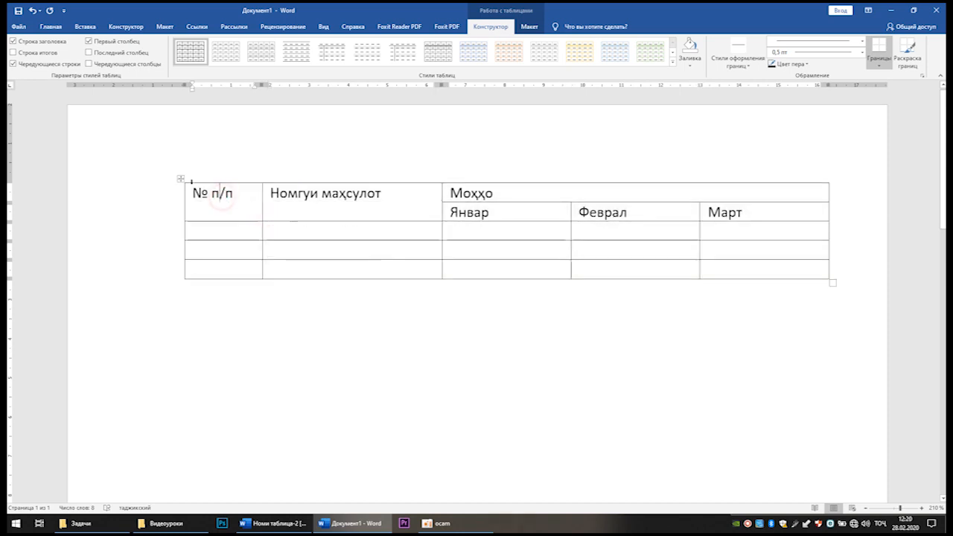
pyautogui.click(181, 179)
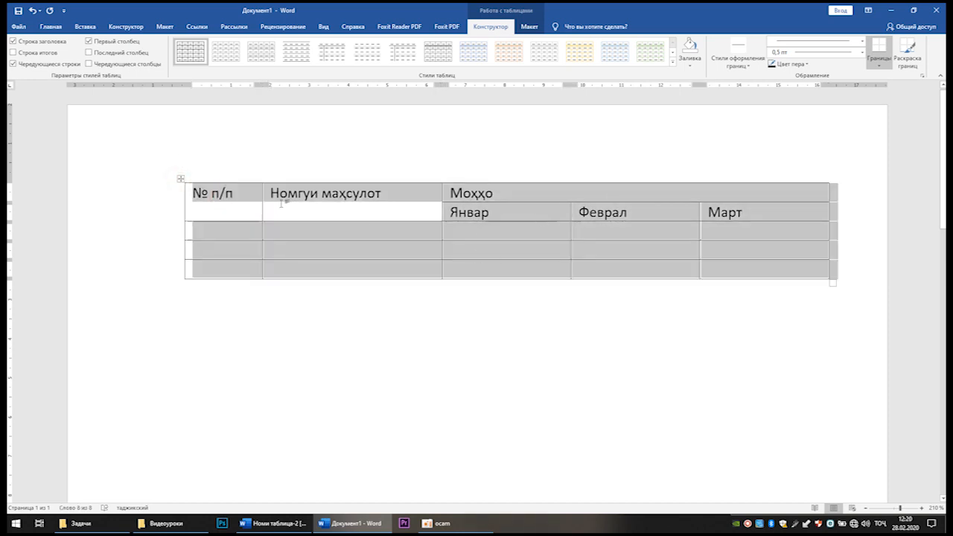
pyautogui.click(281, 205)
pyautogui.doubleClick(200, 197)
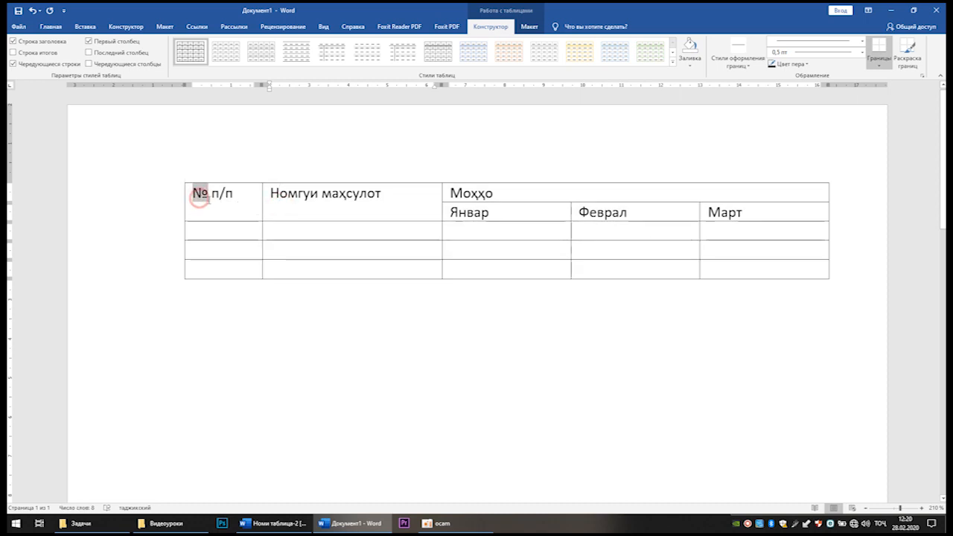
# Step: Check the heading layout in Номи таблица-2, return to the new document and centre all its table headings horizontally and vertically in their cells
pyautogui.hotkey('alt', 'Tab')
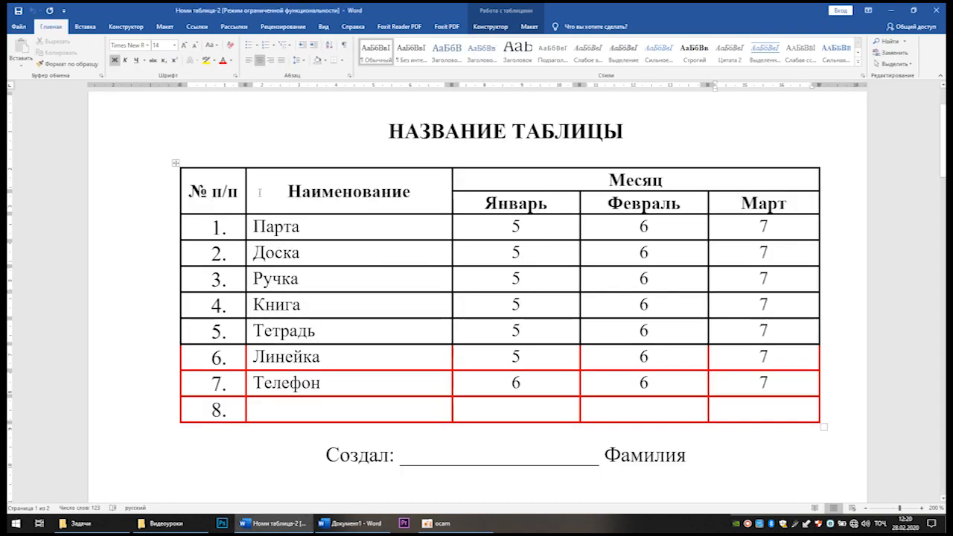
pyautogui.hotkey('alt', 'Tab')
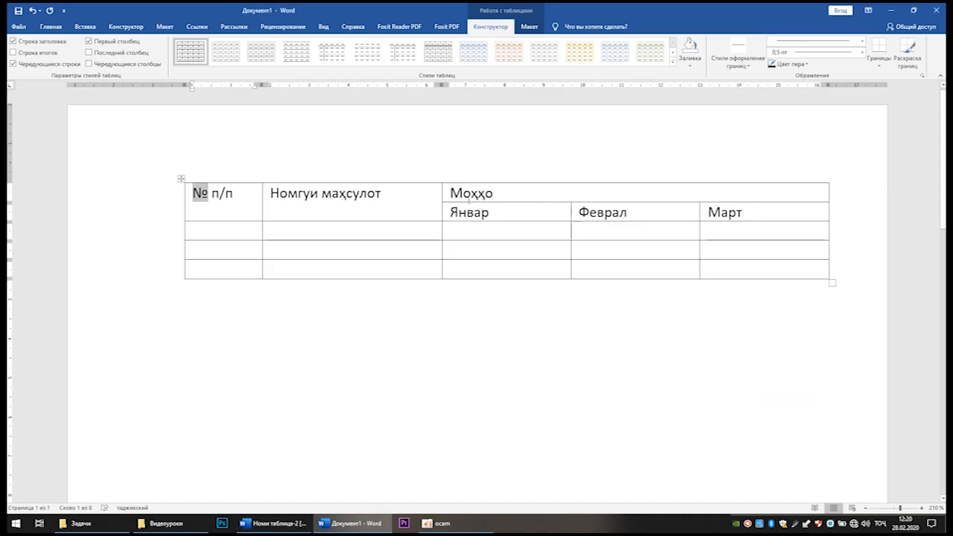
pyautogui.click(234, 198)
pyautogui.moveTo(191, 196); pyautogui.dragTo(719, 212)
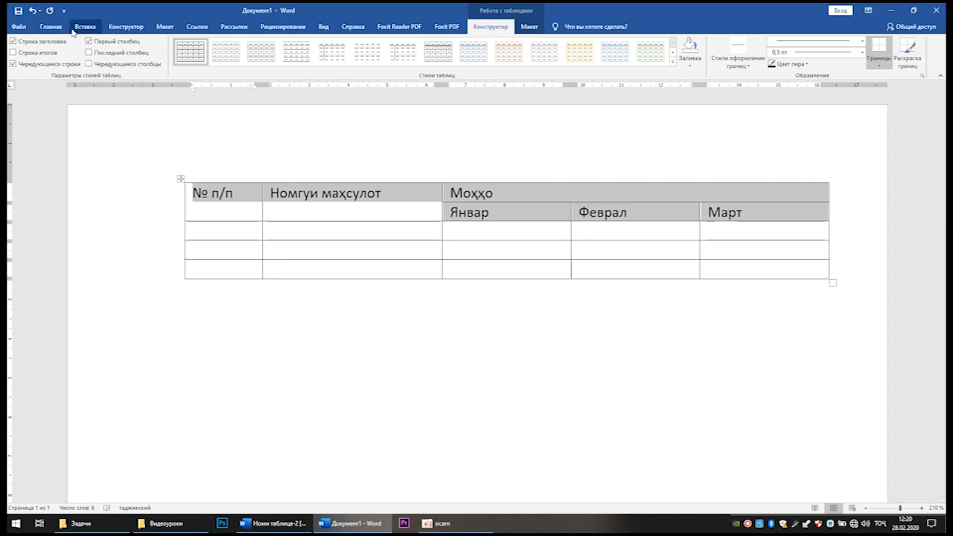
pyautogui.click(51, 27)
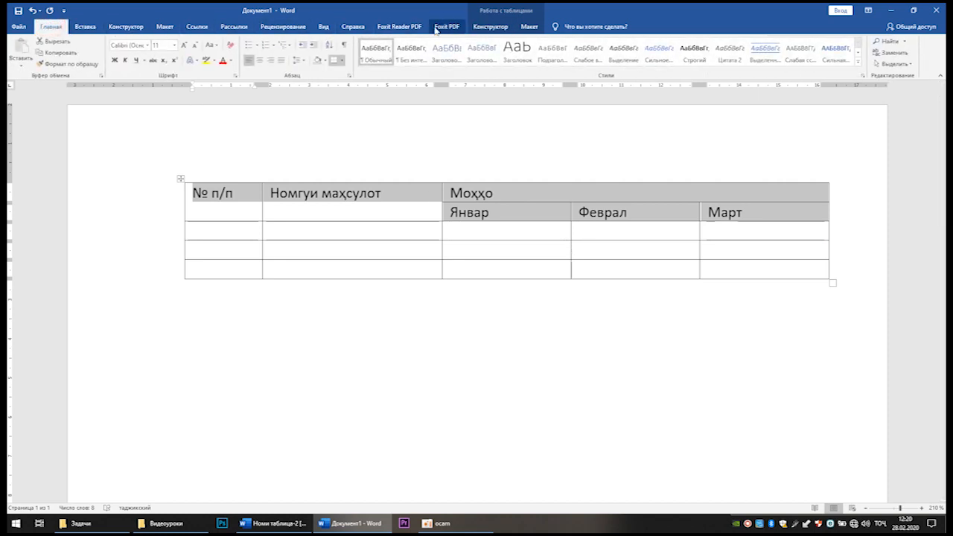
pyautogui.click(489, 28)
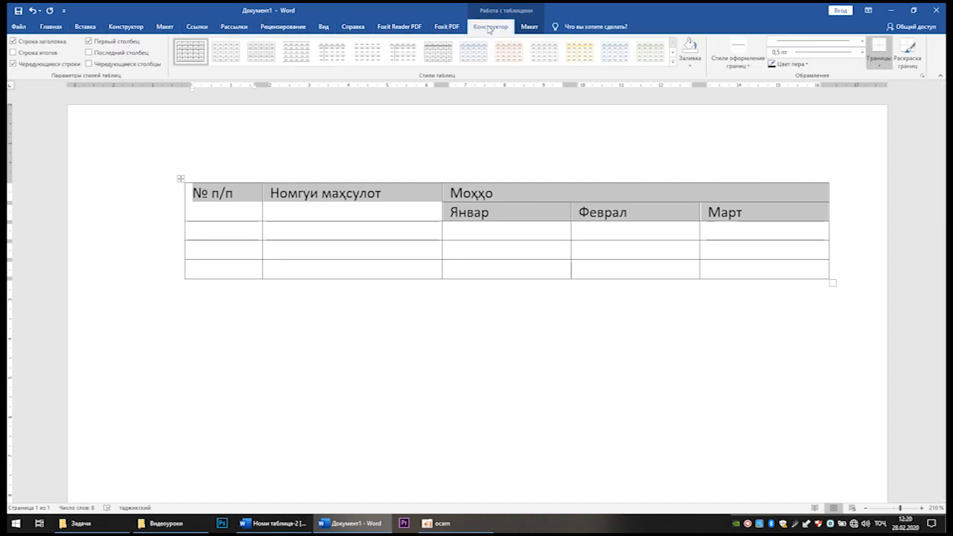
pyautogui.click(530, 27)
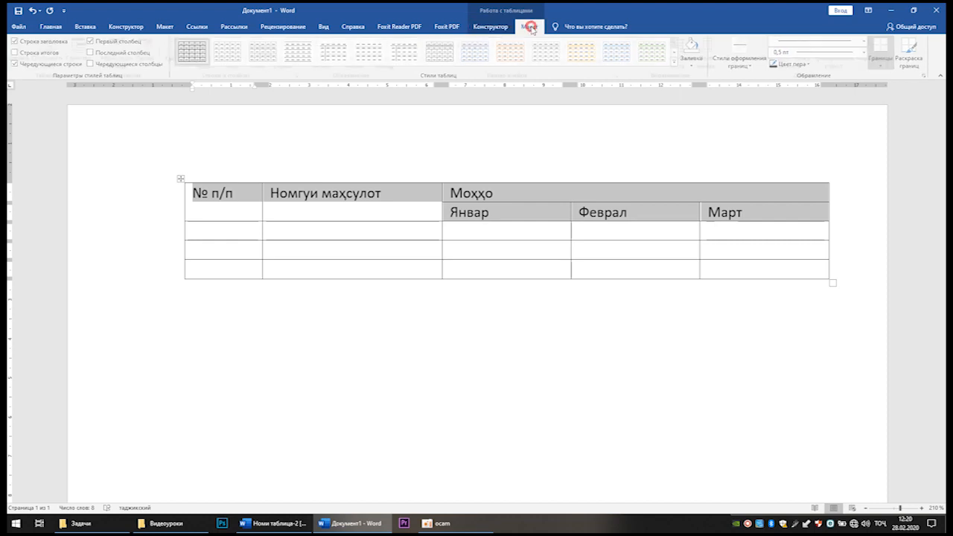
pyautogui.click(491, 28)
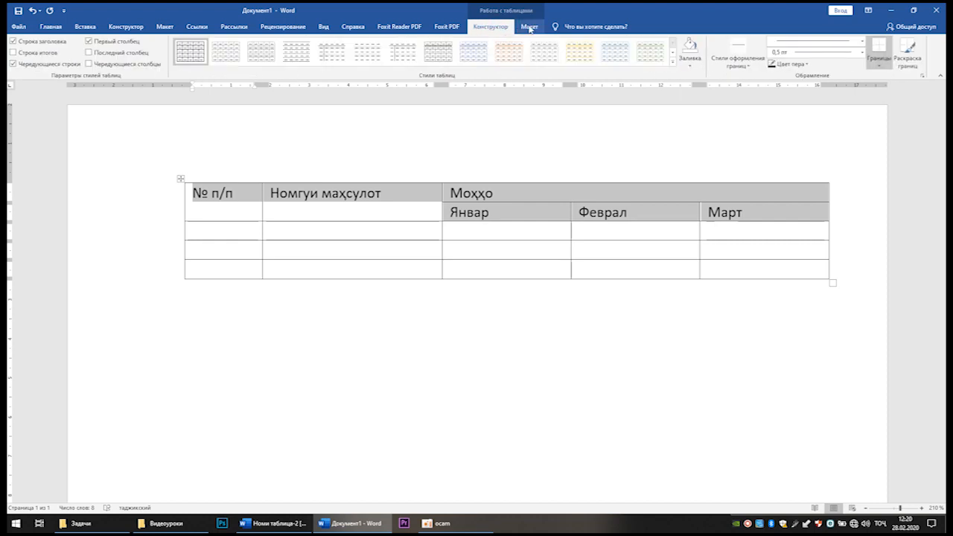
pyautogui.click(529, 27)
pyautogui.click(492, 28)
pyautogui.click(525, 28)
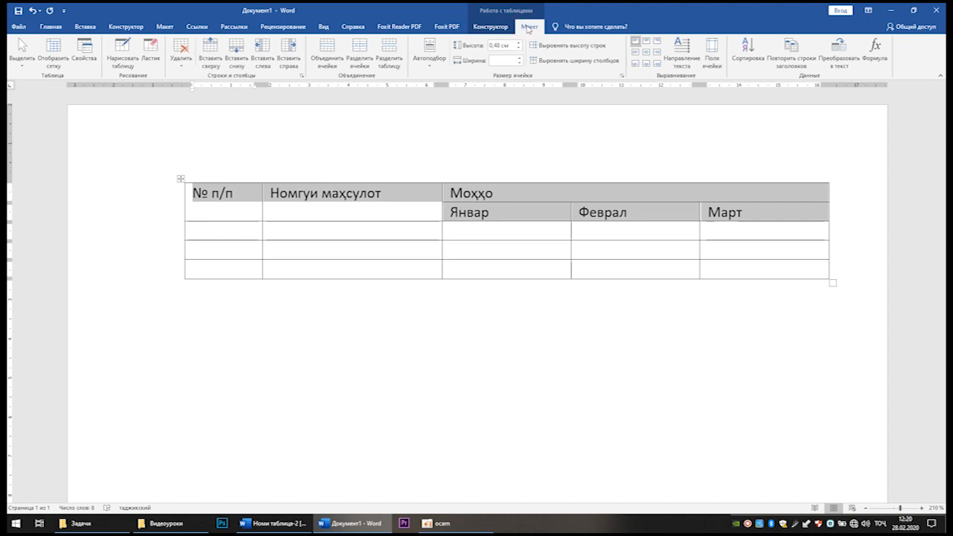
pyautogui.click(647, 54)
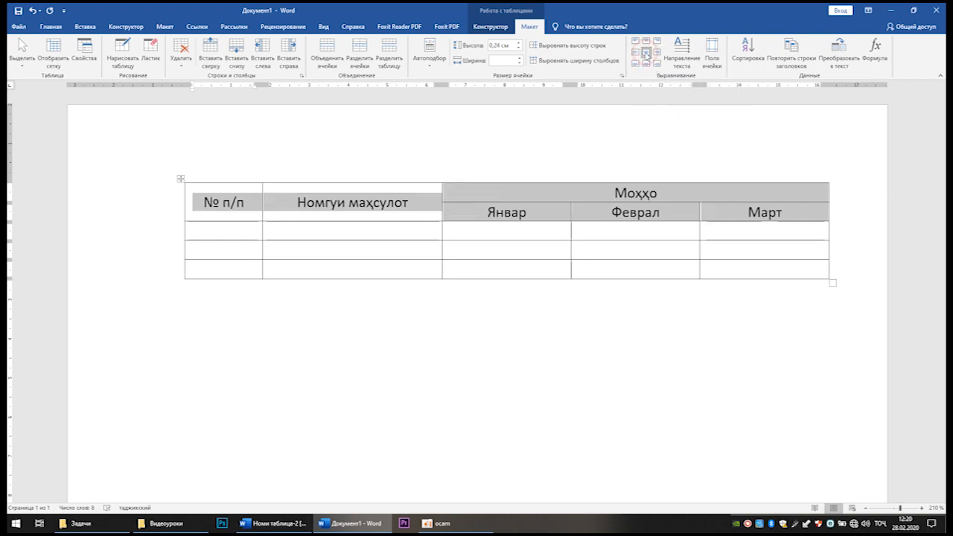
pyautogui.click(641, 208)
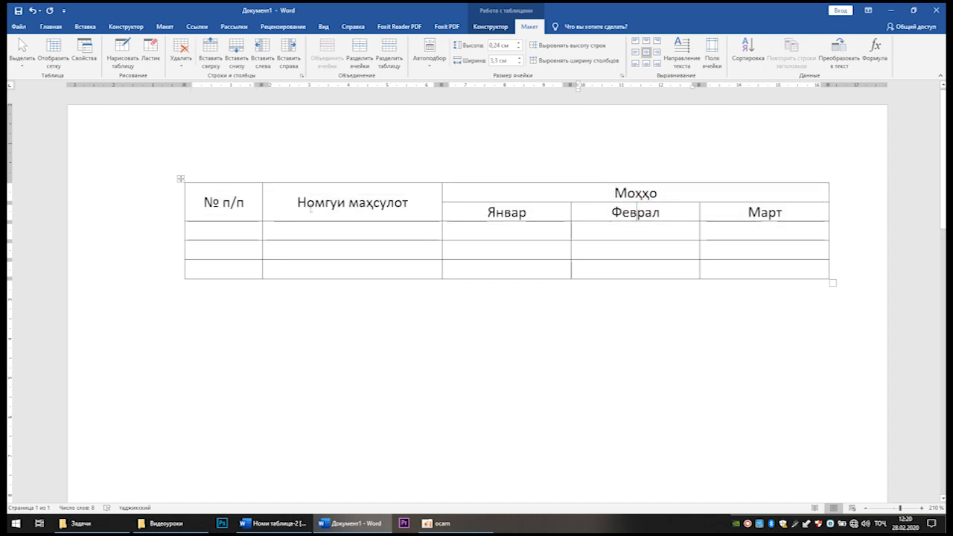
# Step: Set the whole table's text to Times New Roman, size 12
pyautogui.click(180, 178)
pyautogui.click(53, 27)
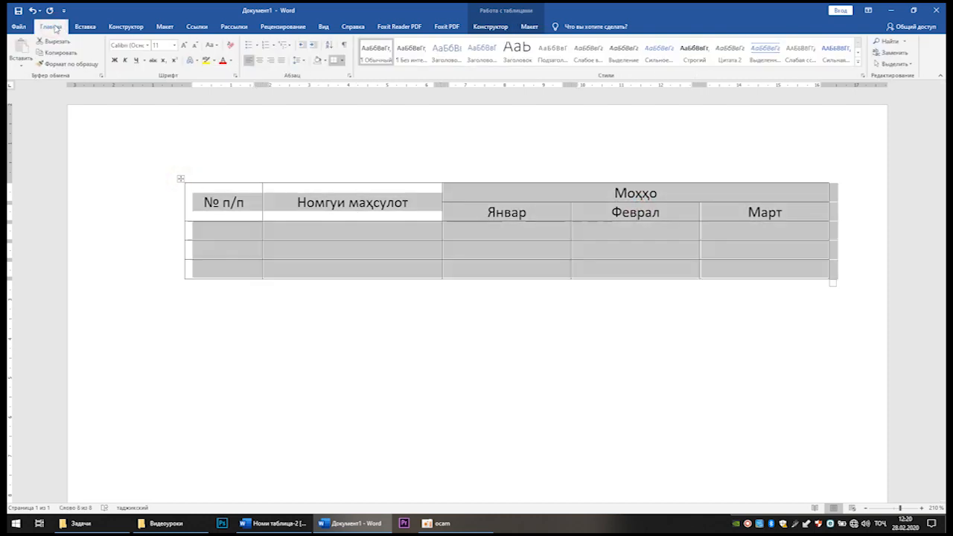
pyautogui.click(175, 45)
pyautogui.click(164, 92)
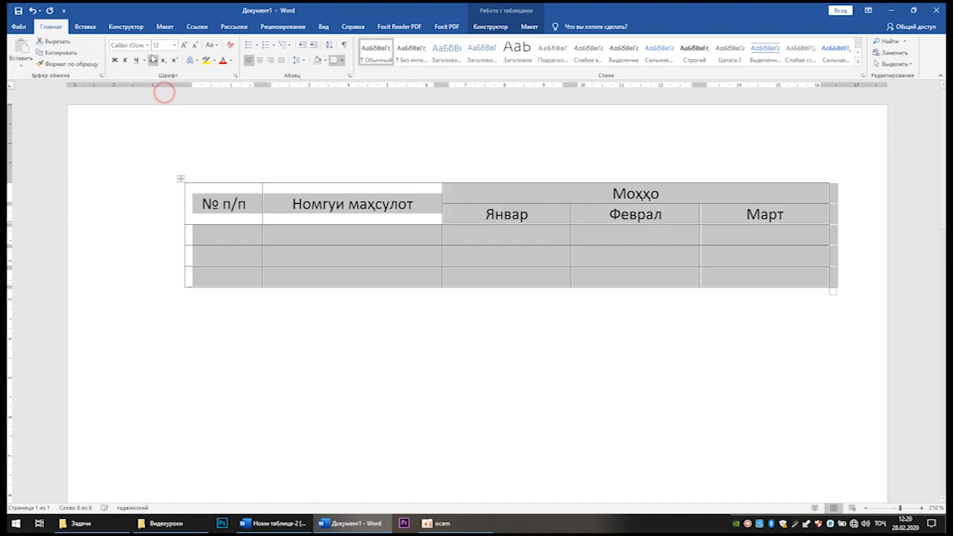
pyautogui.click(148, 46)
pyautogui.click(148, 99)
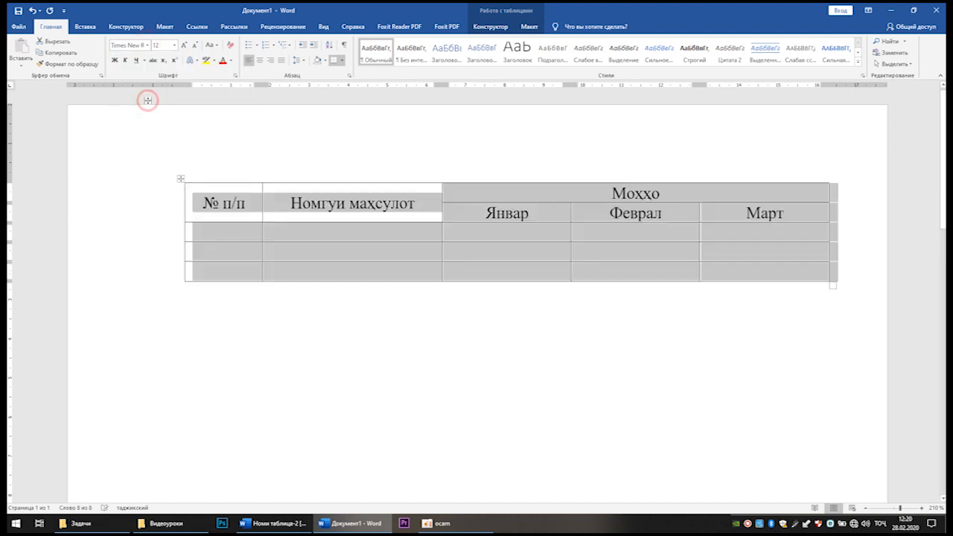
pyautogui.click(483, 233)
# Step: Number the three empty rows under № п/п as 1., 2. and 3
pyautogui.click(248, 235)
pyautogui.write('1.')
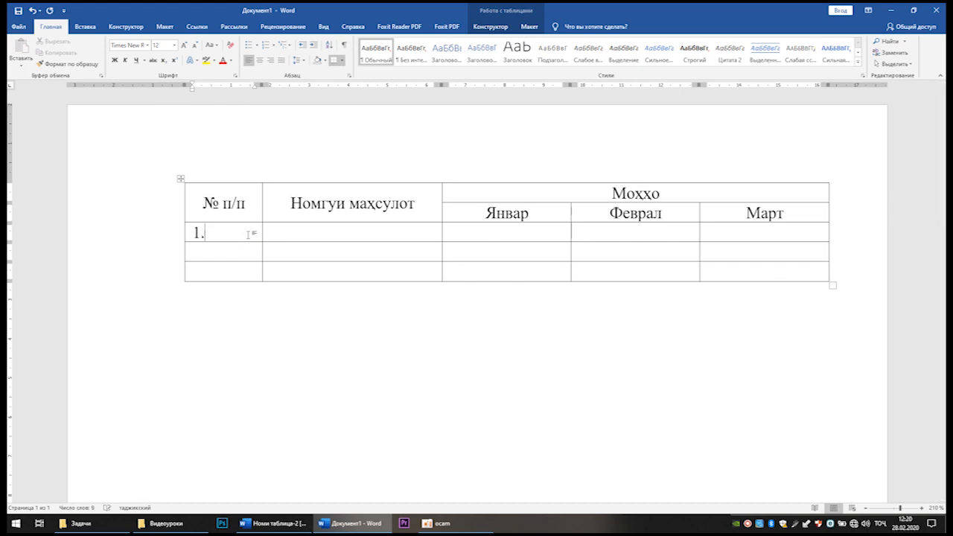
pyautogui.write('2')
pyautogui.write('3.')
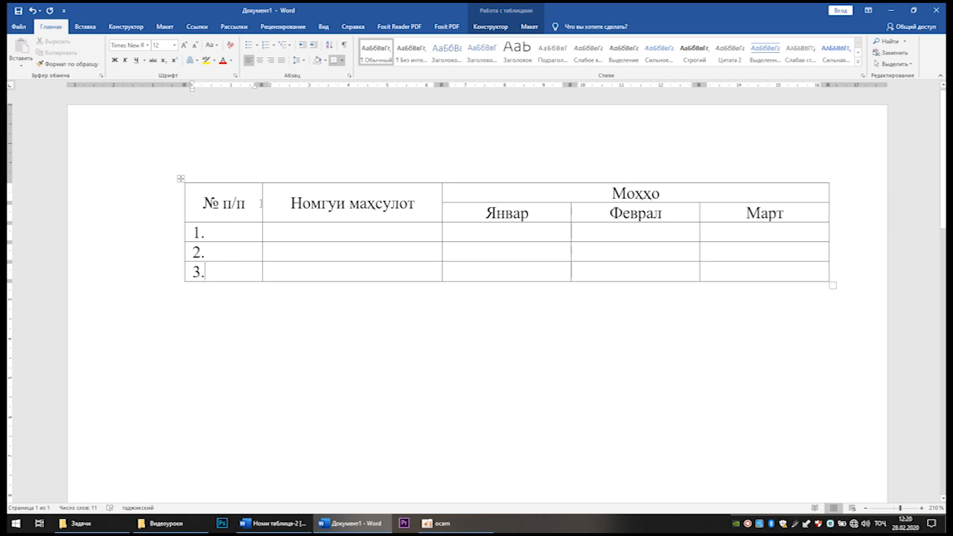
# Step: Narrow the № п/п column slightly and make all the table headings bold
pyautogui.moveTo(263, 202); pyautogui.dragTo(254, 204)
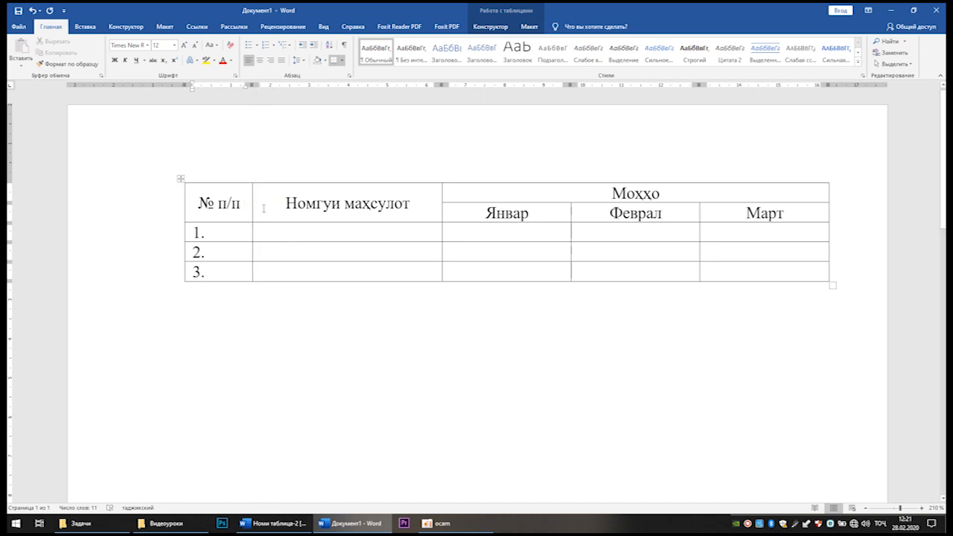
pyautogui.moveTo(251, 203); pyautogui.dragTo(737, 217)
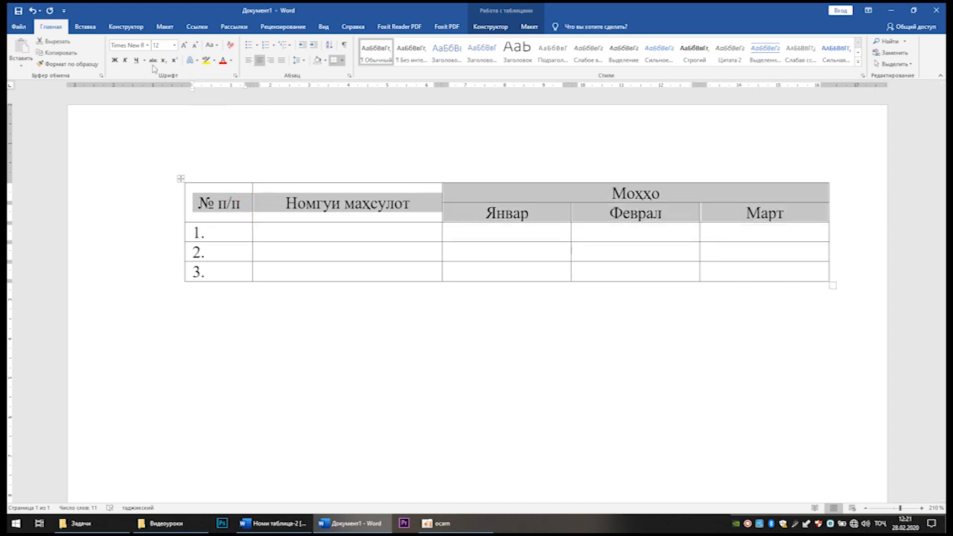
pyautogui.click(114, 60)
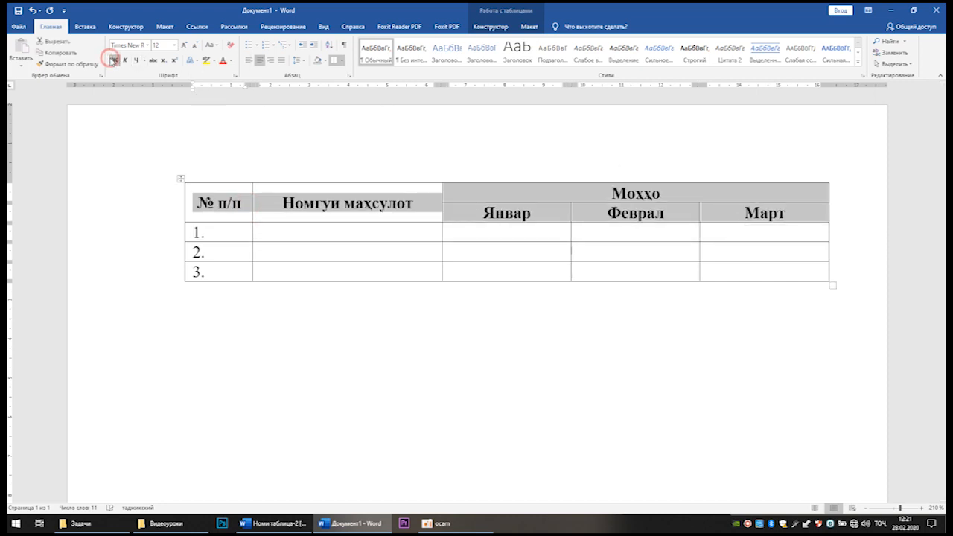
# Step: Enter Нони фатир, Лаблабу and Ангур in the three rows under Номгуи маҳсулот
pyautogui.click(320, 231)
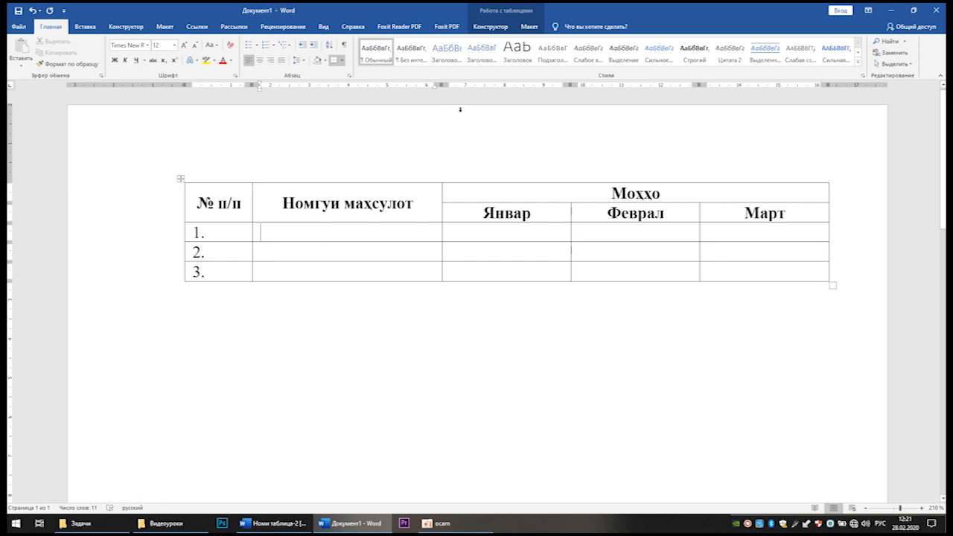
pyautogui.write('Нони фатир')
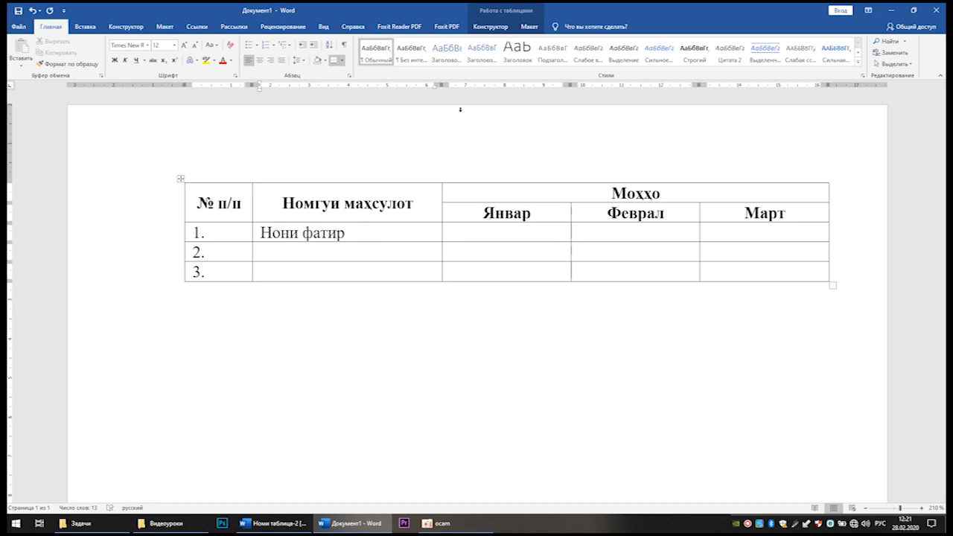
pyautogui.press('Down')
pyautogui.write('Лаблабу')
pyautogui.press('Down')
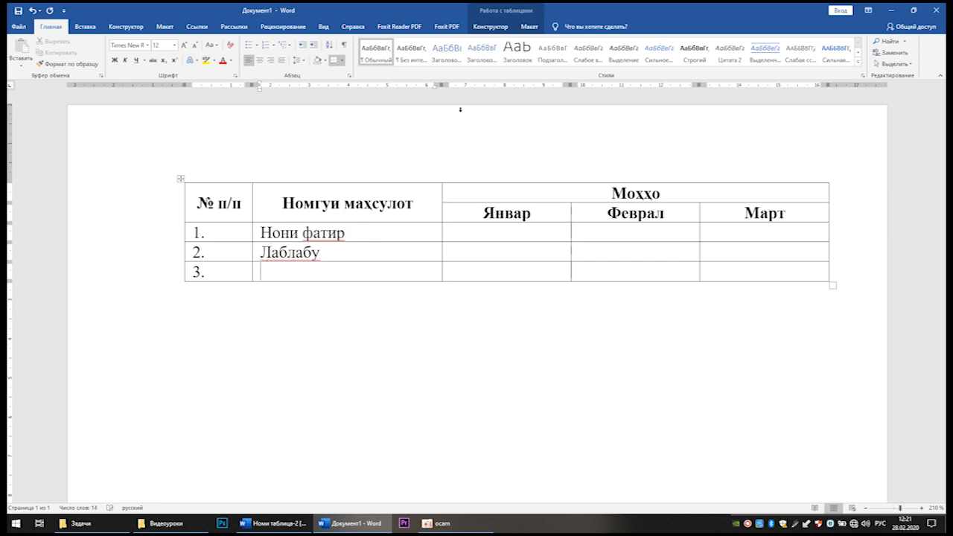
pyautogui.write('Ангур')
# Step: Enter 5 for each of the three products in the Январ column
pyautogui.press('Right')
pyautogui.press('Right')
pyautogui.press('Up')
pyautogui.press('Left')
pyautogui.write('5')
pyautogui.press('Down')
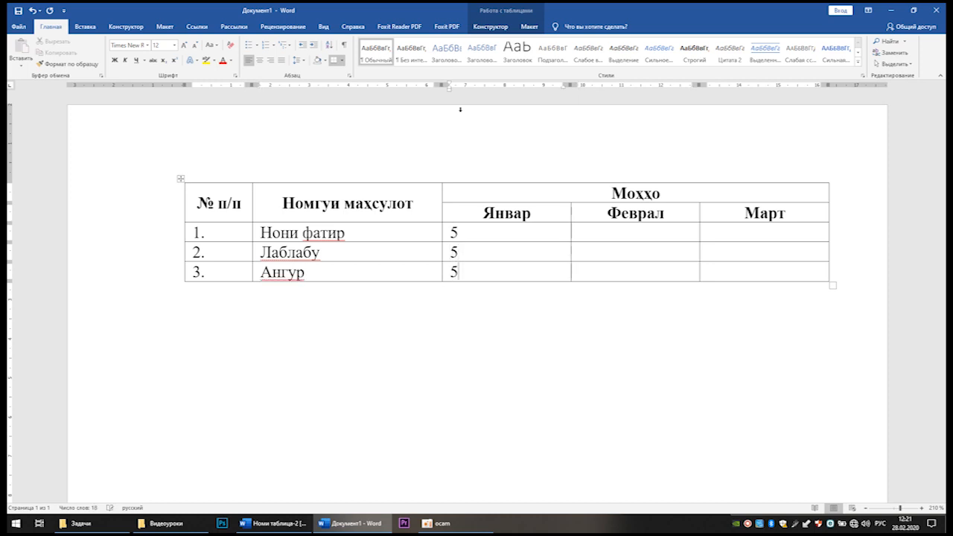
# Step: Fill the Феврал column with 7 for Нони фатир and 8 for Лаблабу and Ангур
pyautogui.click(618, 232)
pyautogui.write('7')
pyautogui.click(627, 253)
pyautogui.write('8')
pyautogui.click(627, 272)
pyautogui.write('8')
# Step: Enter 8 for each of the three products in the Март column
pyautogui.click(732, 234)
pyautogui.write('8')
pyautogui.click(735, 253)
pyautogui.write('8')
pyautogui.click(733, 272)
pyautogui.write('8')
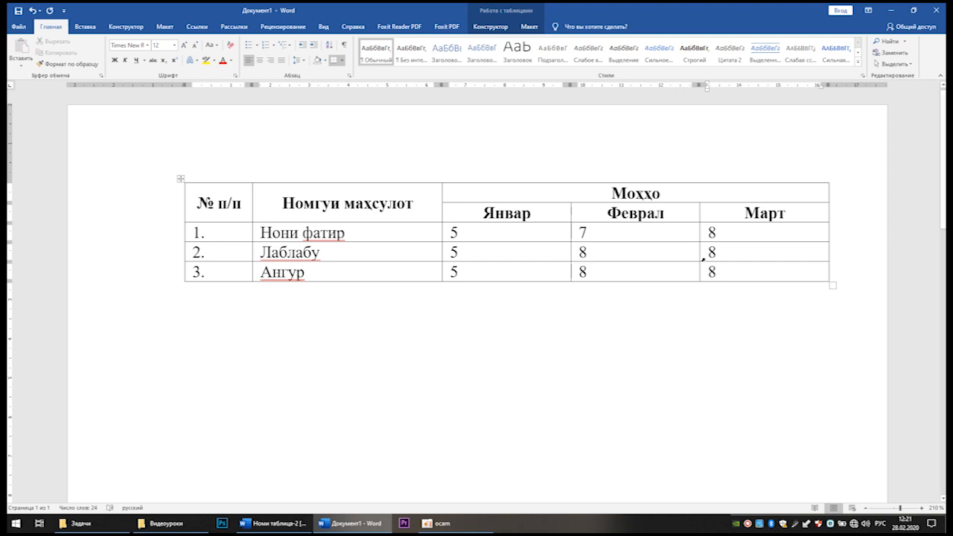
# Step: Centre the numbers in the three month columns horizontally and vertically in their cells
pyautogui.moveTo(536, 229); pyautogui.dragTo(755, 271)
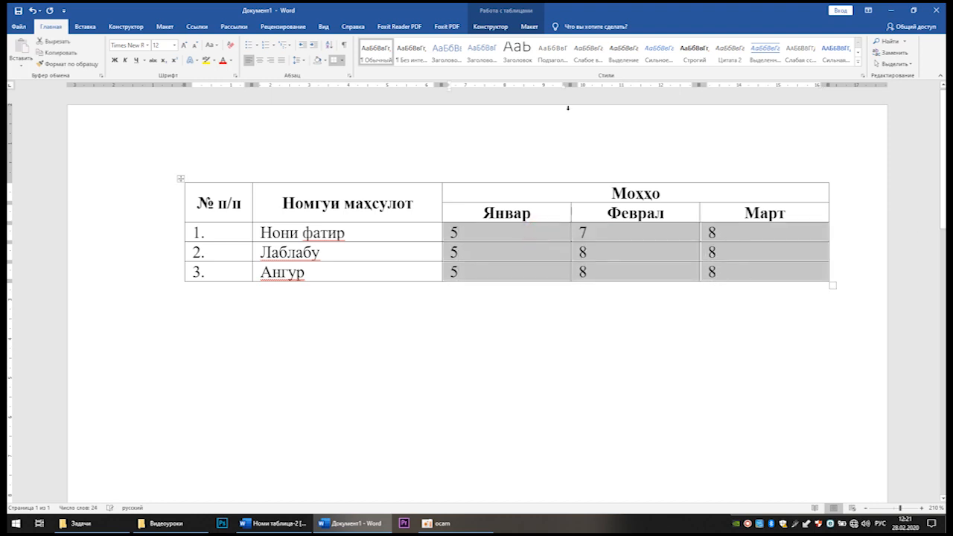
pyautogui.click(491, 26)
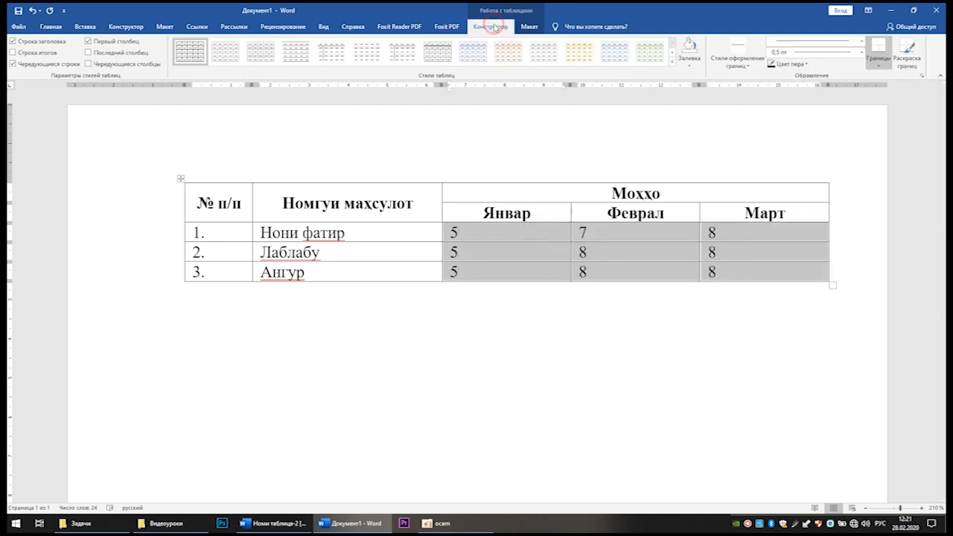
pyautogui.click(530, 26)
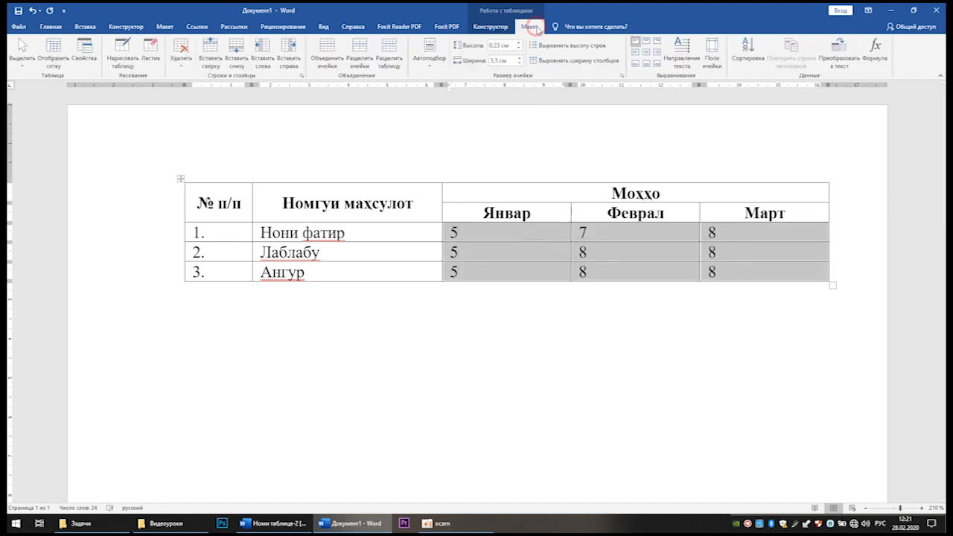
pyautogui.click(647, 53)
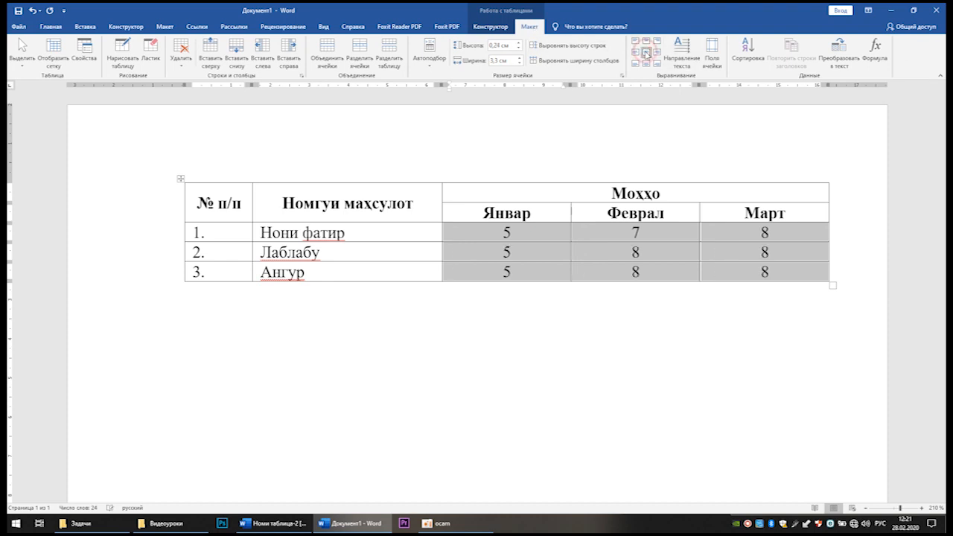
pyautogui.click(661, 237)
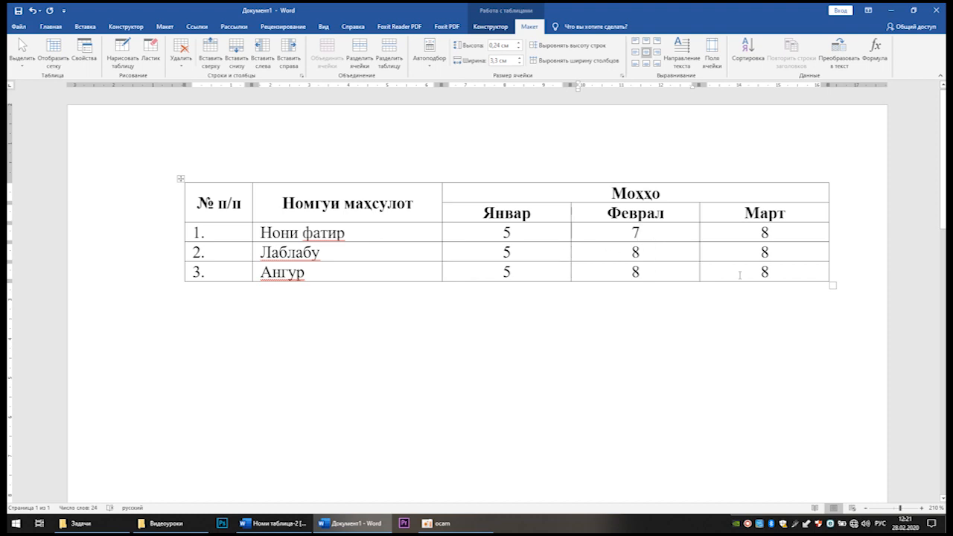
# Step: Insert an empty row below the Ангур row and place the cursor in its last cell
pyautogui.click(788, 271)
pyautogui.rightClick(791, 271)
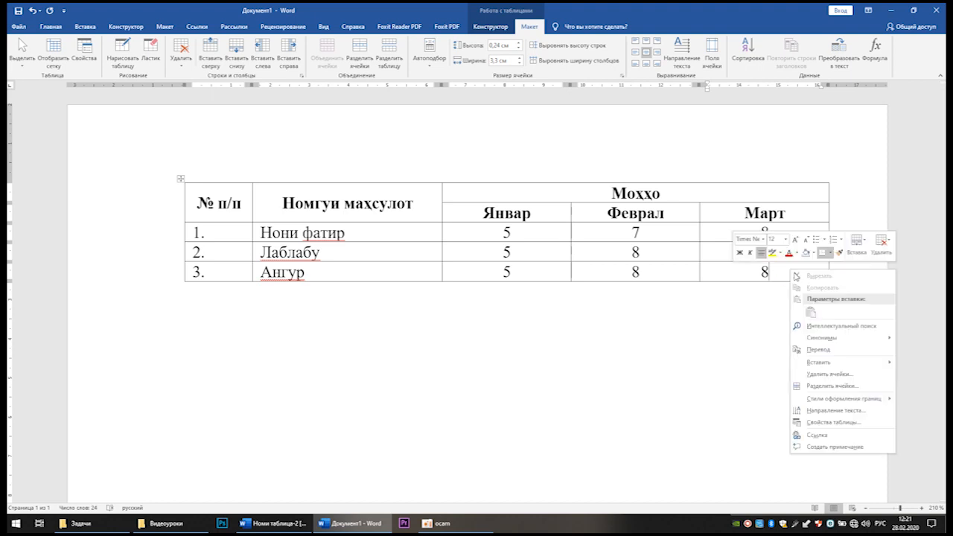
pyautogui.moveTo(832, 363)
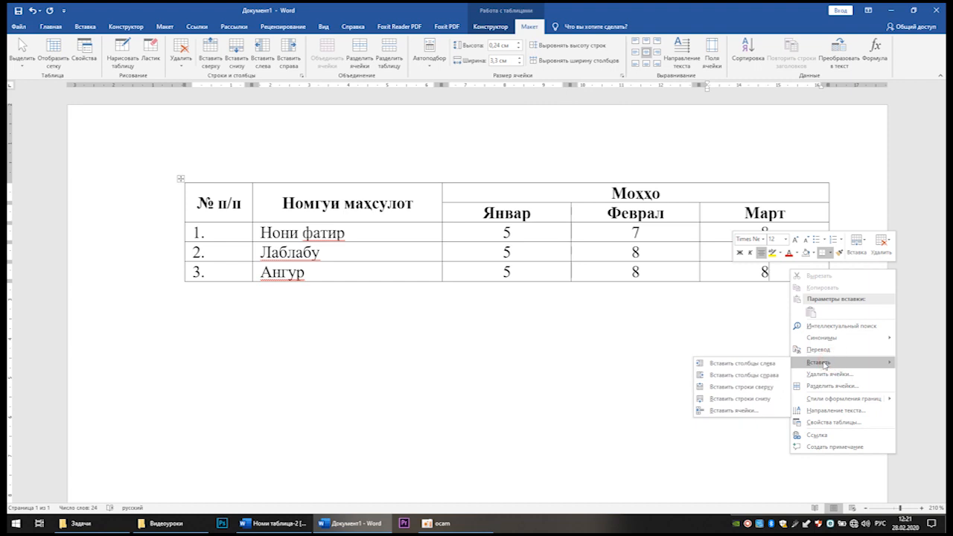
pyautogui.click(744, 400)
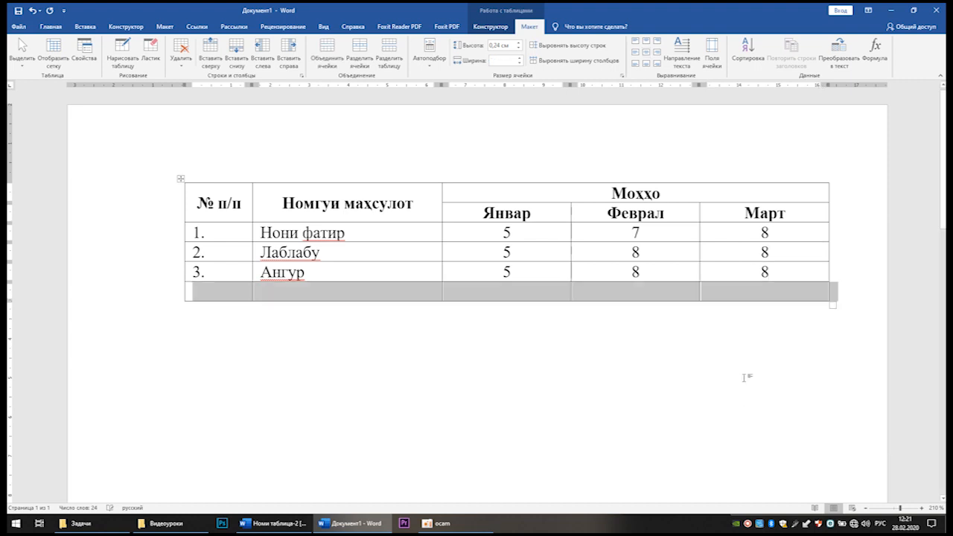
pyautogui.click(751, 291)
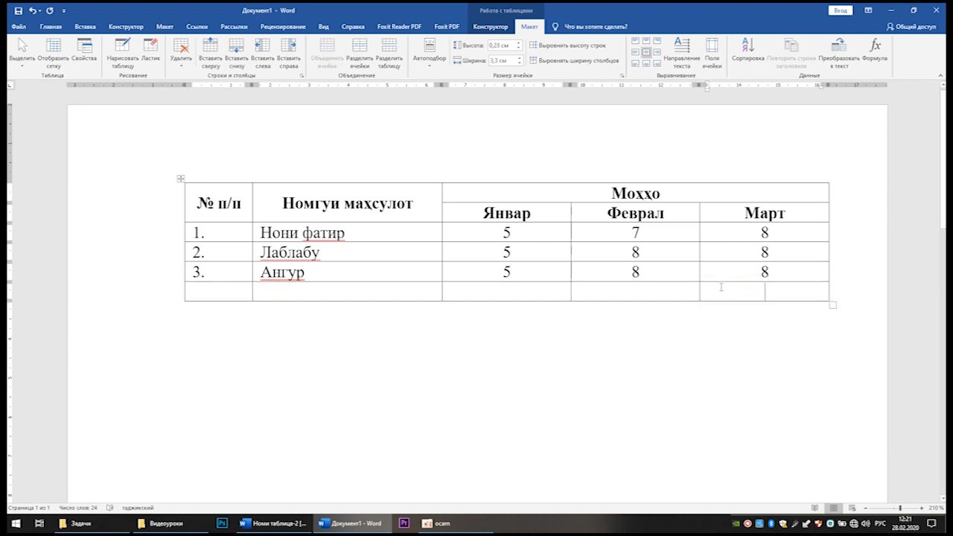
# Step: Insert a column to the right of the Март column and place the cursor in its Нони фатир row
pyautogui.rightClick(759, 291)
pyautogui.moveTo(790, 383)
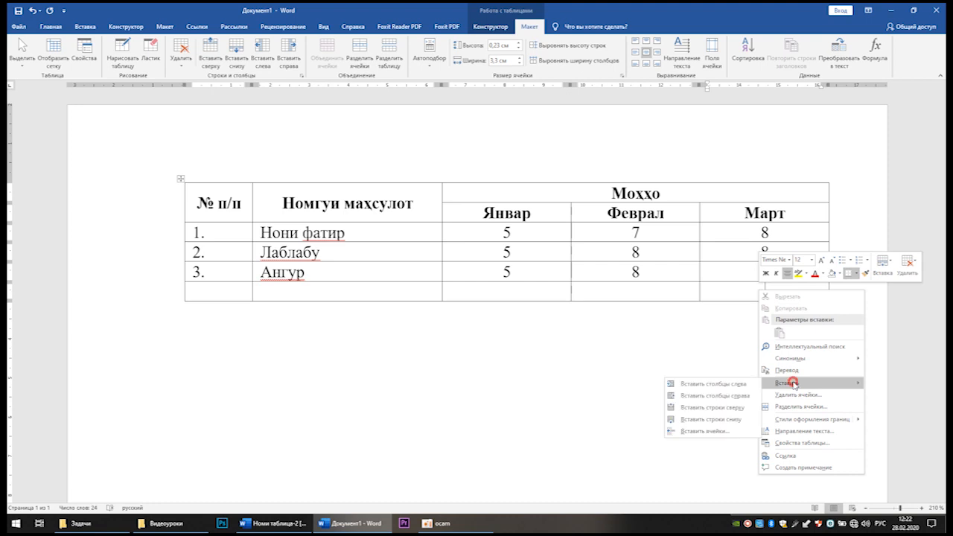
pyautogui.click(718, 397)
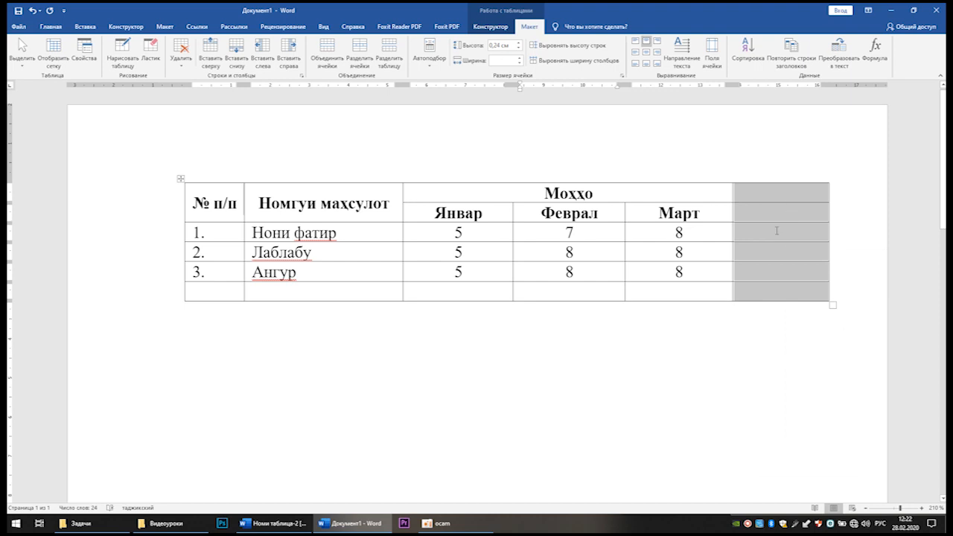
pyautogui.click(777, 231)
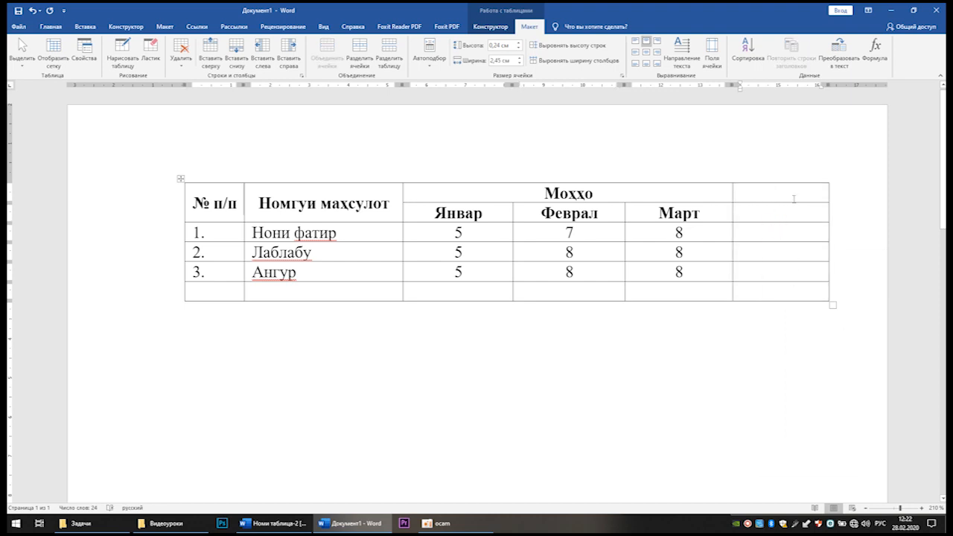
# Step: Delete the entire empty column after the Март column
pyautogui.rightClick(786, 192)
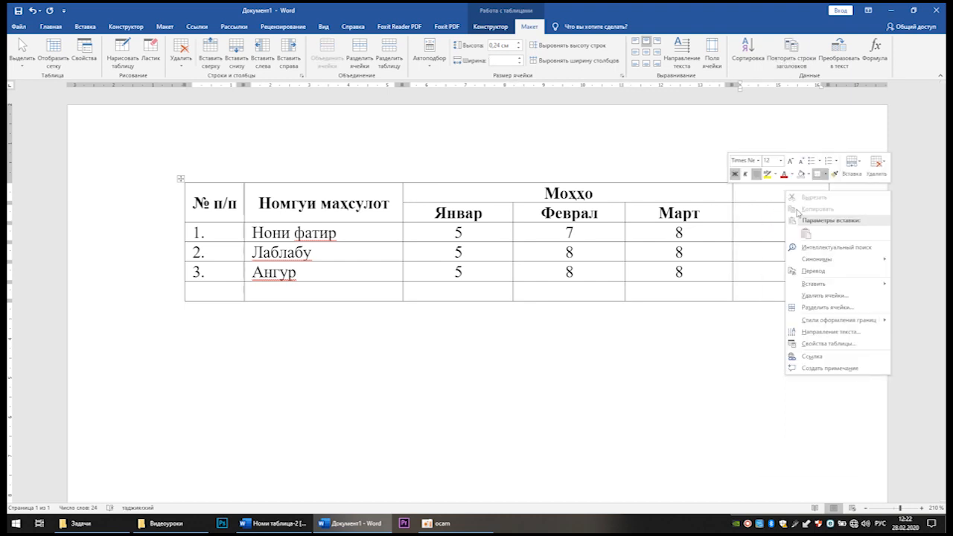
pyautogui.click(823, 296)
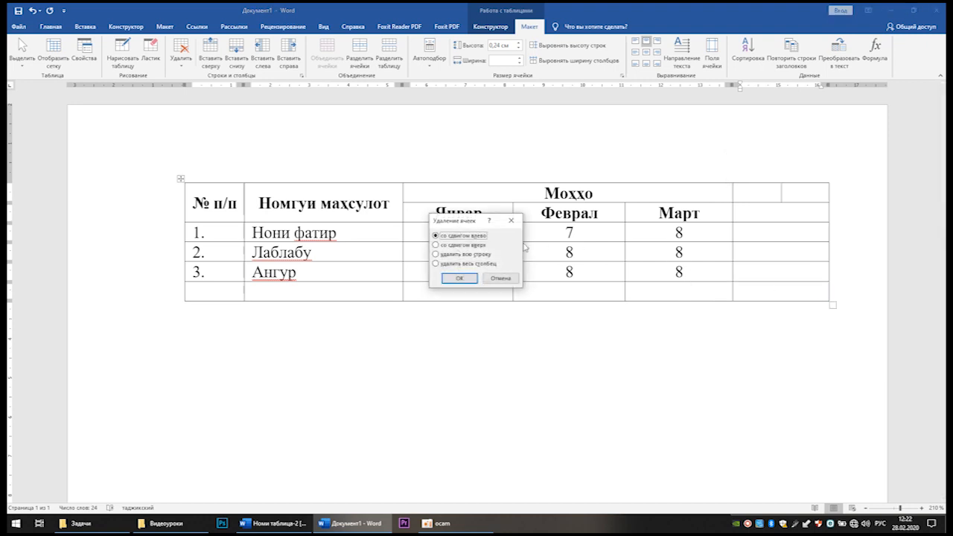
pyautogui.click(462, 263)
pyautogui.click(459, 279)
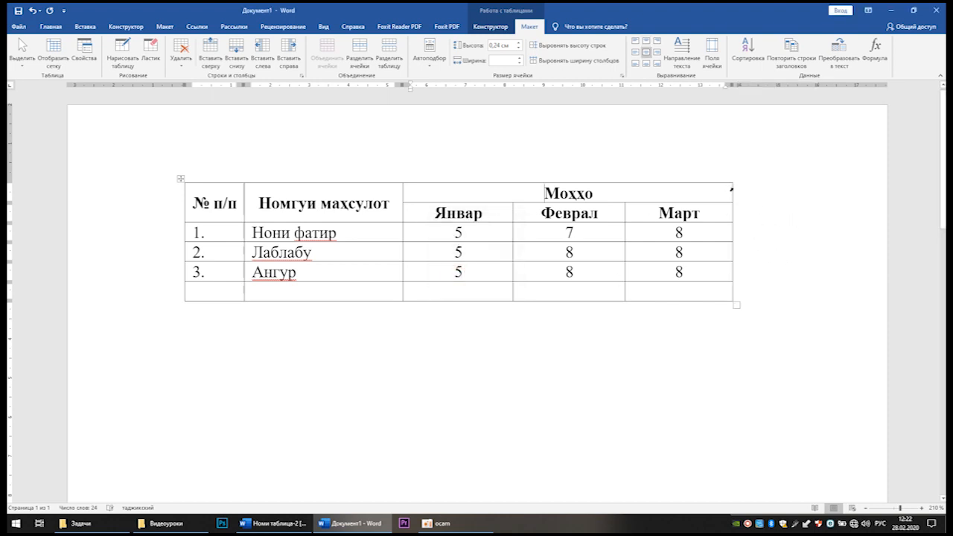
# Step: Widen the table to the page's text margin and make the Январ, Феврал and Март columns equally wide
pyautogui.moveTo(731, 188); pyautogui.dragTo(829, 188)
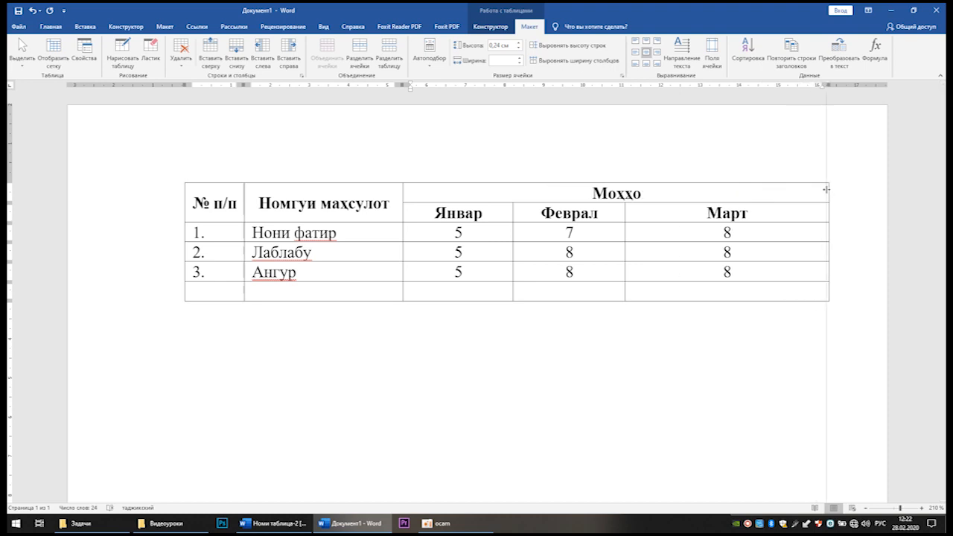
pyautogui.moveTo(402, 214); pyautogui.dragTo(704, 288)
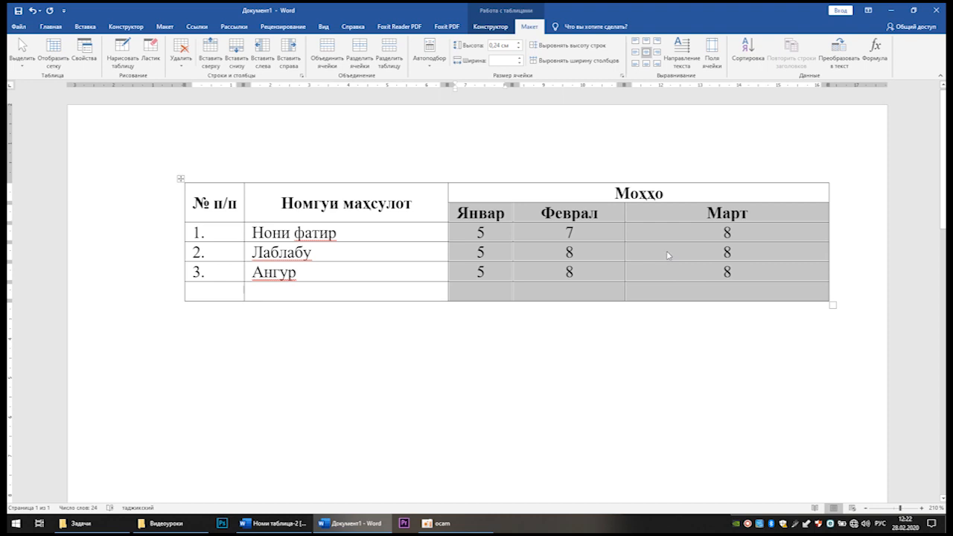
pyautogui.click(557, 61)
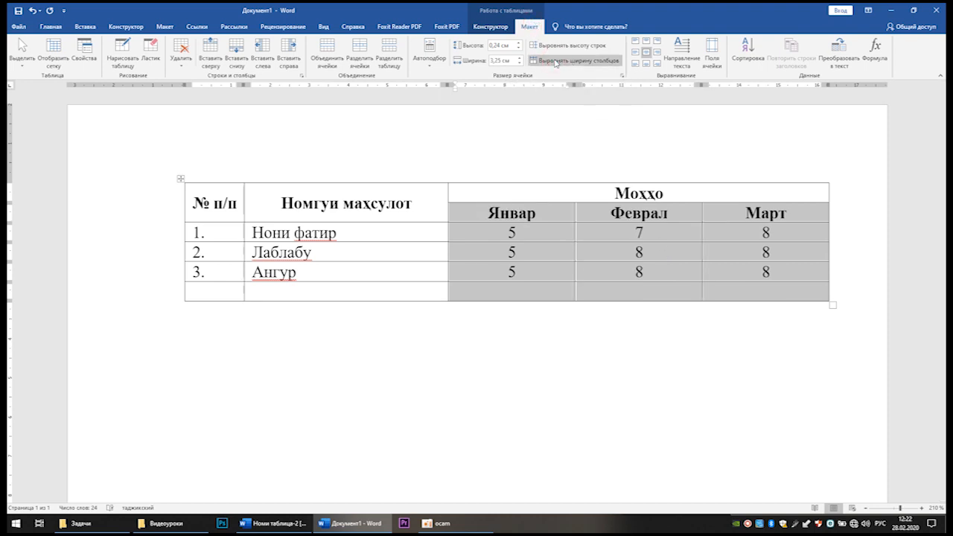
pyautogui.click(615, 289)
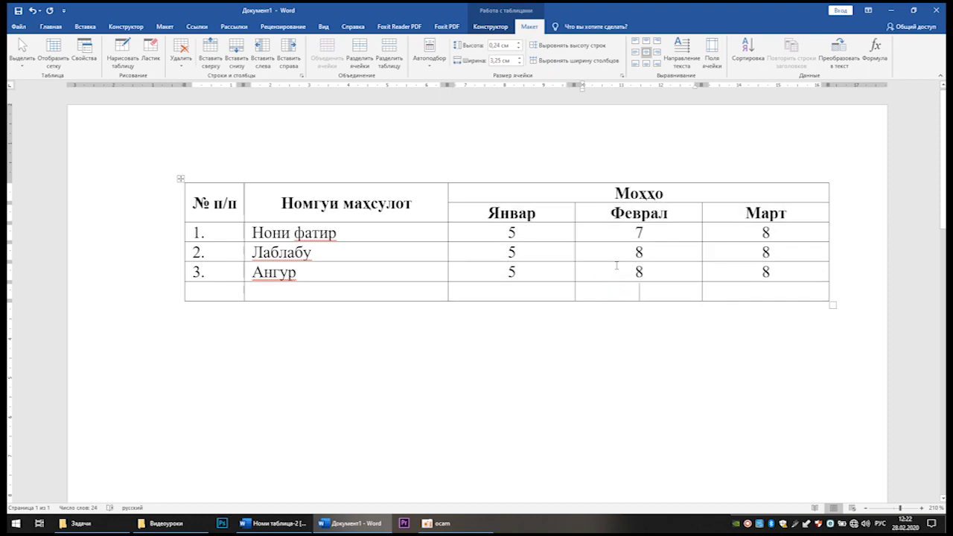
# Step: Check the title in the Номи таблица-2 document, and split the table at its first row to get an empty line above it
pyautogui.click(587, 194)
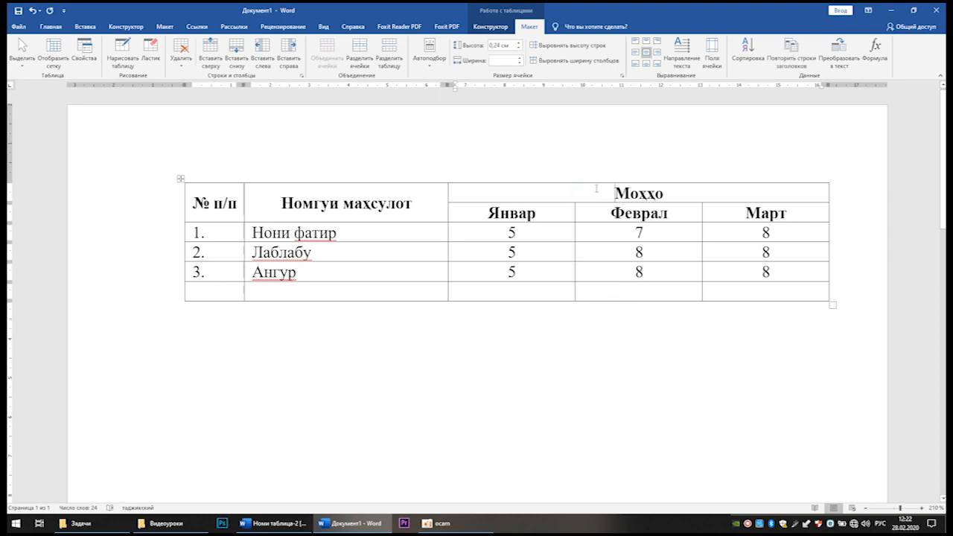
pyautogui.hotkey('alt', 'Tab')
pyautogui.click(562, 118)
pyautogui.click(535, 130)
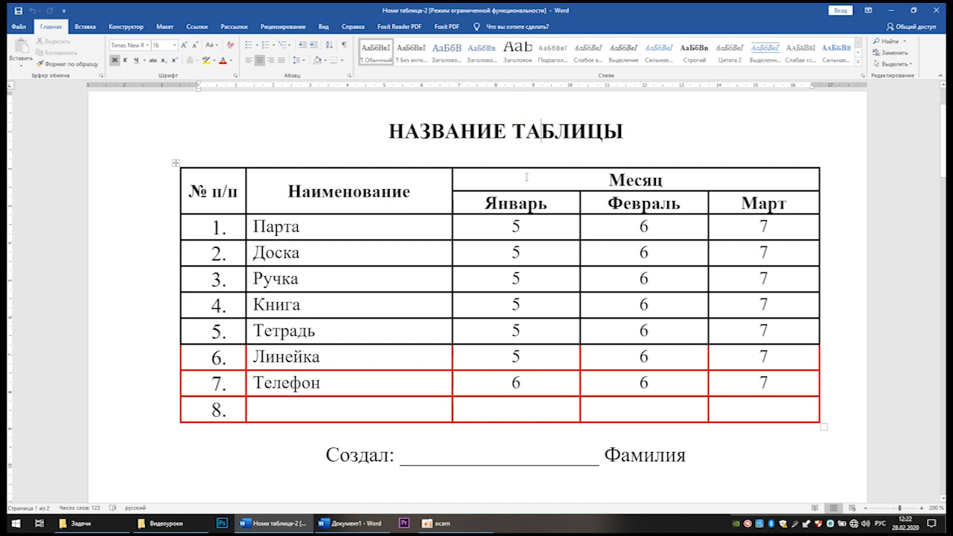
pyautogui.hotkey('alt', 'Tab')
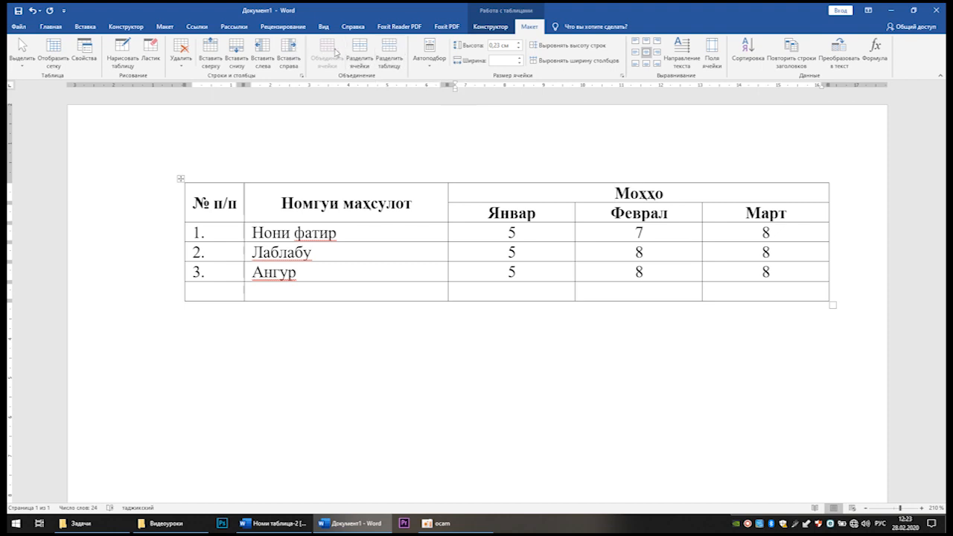
pyautogui.click(393, 50)
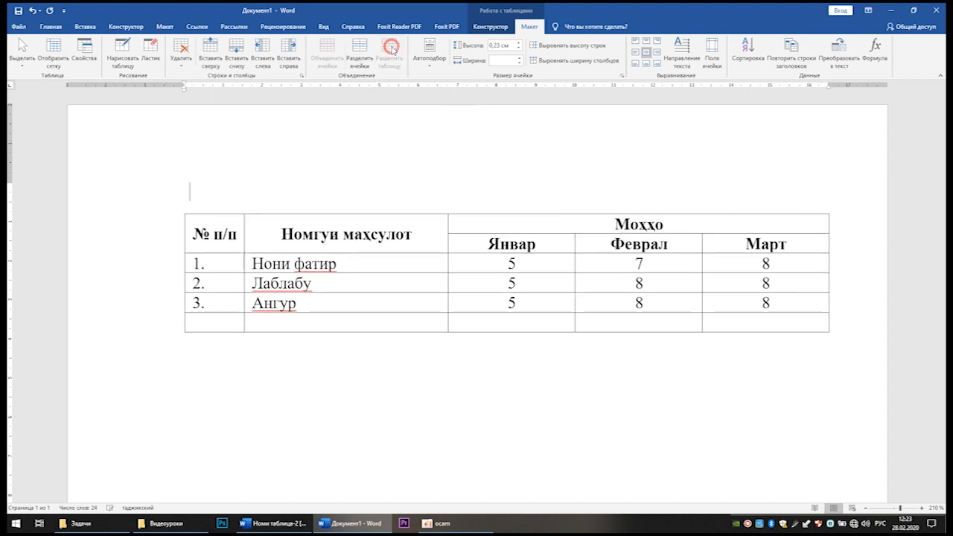
# Step: Enter the title Номи ҷадвал on the empty line above the table
pyautogui.click(464, 194)
pyautogui.write('Номи')
pyautogui.hotkey('alt', 'shift')
pyautogui.write('чадвал')
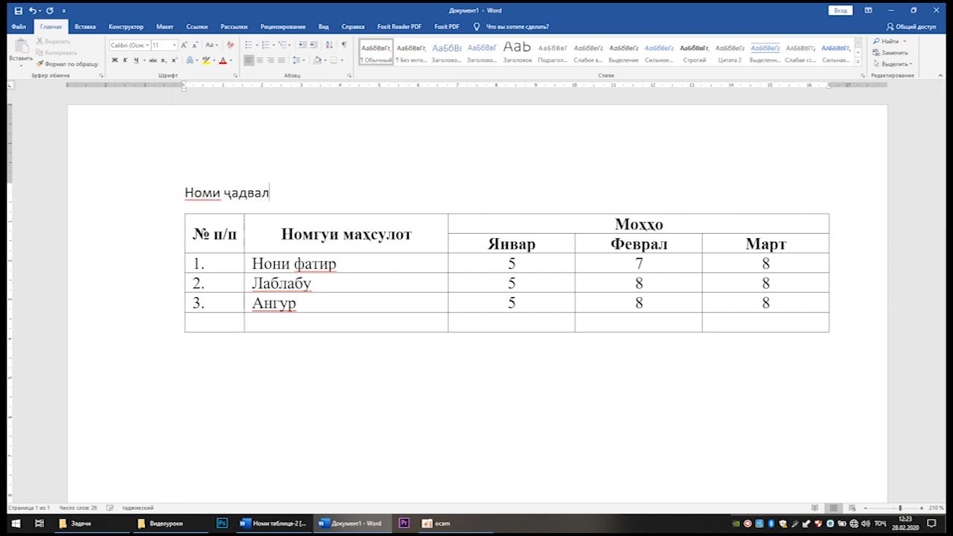
# Step: Centre the table title and format it in Times New Roman, size 14, bold, all capitals
pyautogui.hotkey('ctrl', 'shift', 'Left')
pyautogui.hotkey('ctrl', 'shift', 'Left')
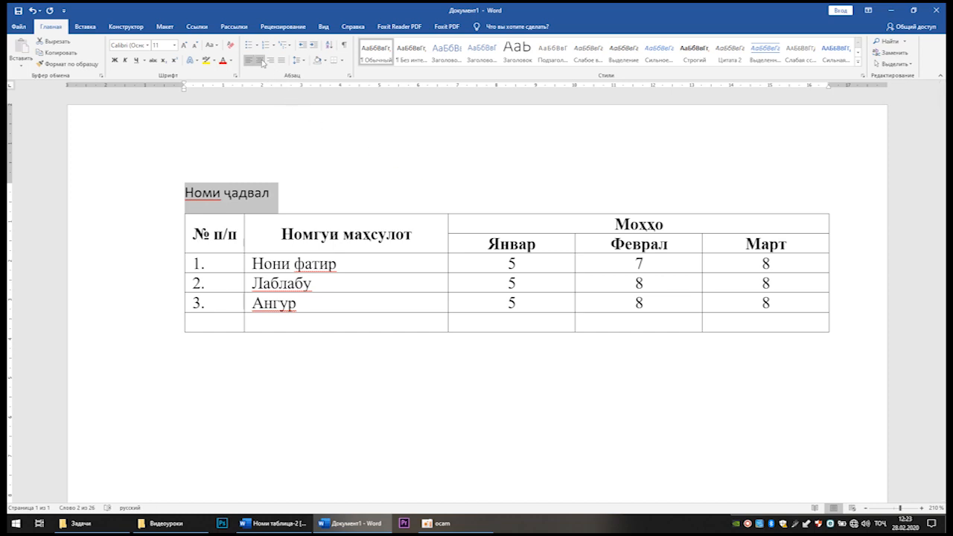
pyautogui.click(259, 59)
pyautogui.click(148, 45)
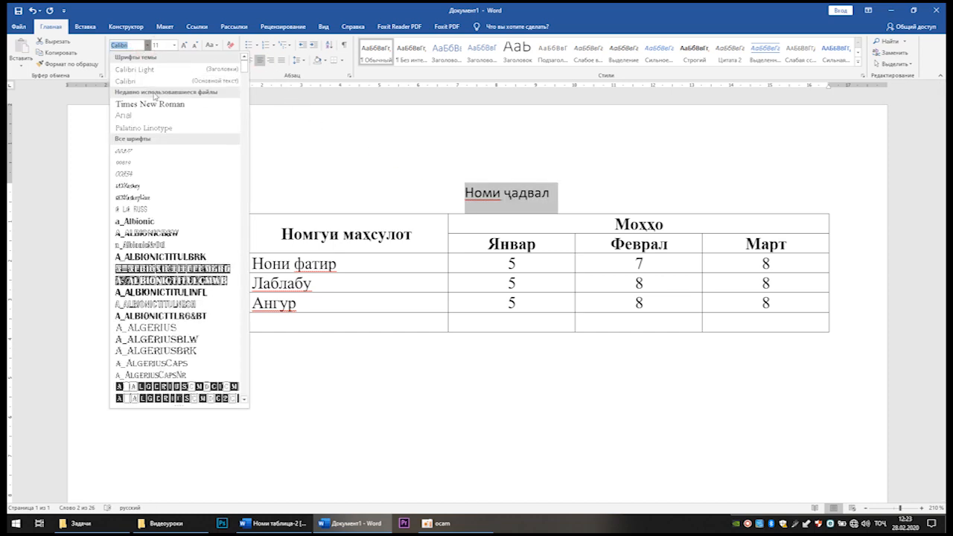
pyautogui.click(150, 103)
pyautogui.click(174, 45)
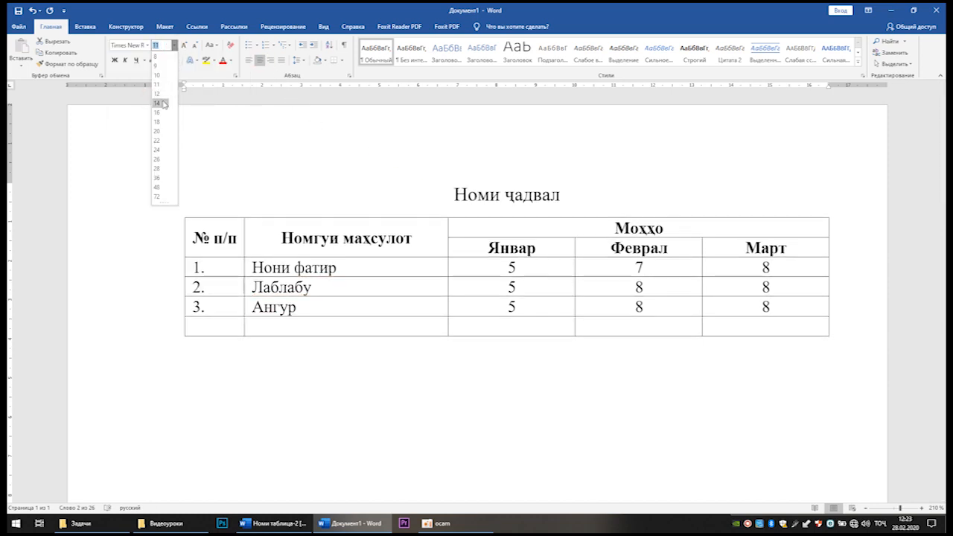
pyautogui.click(164, 103)
pyautogui.click(115, 60)
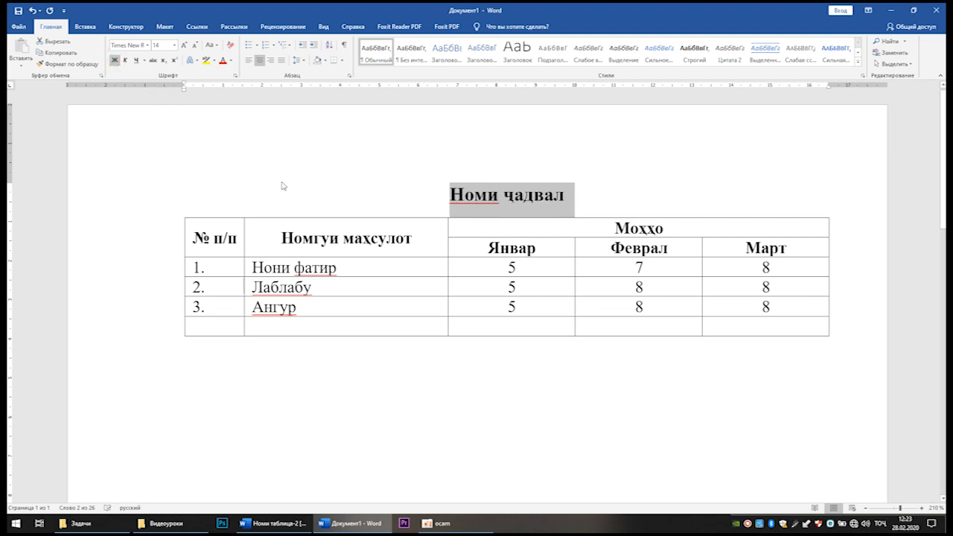
pyautogui.hotkey('shift', 'F3')
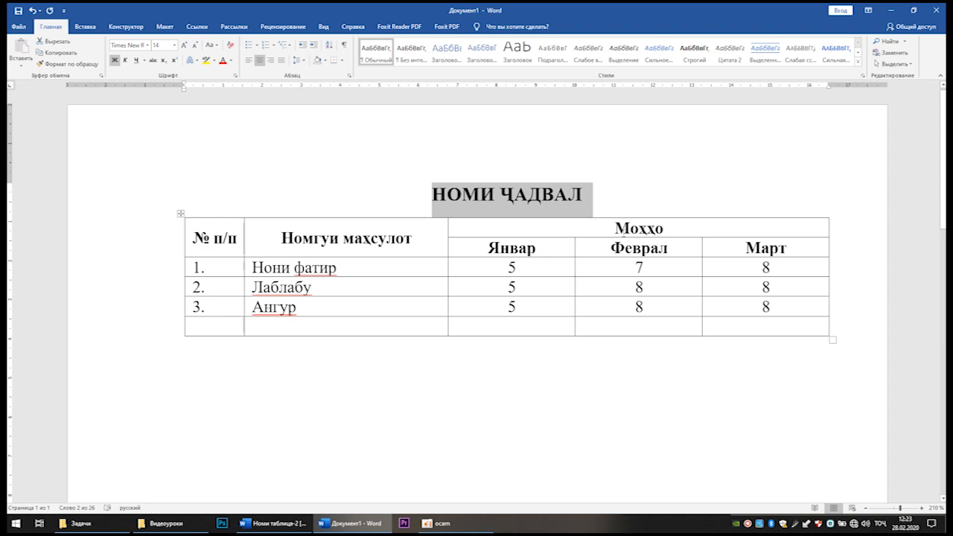
pyautogui.click(642, 228)
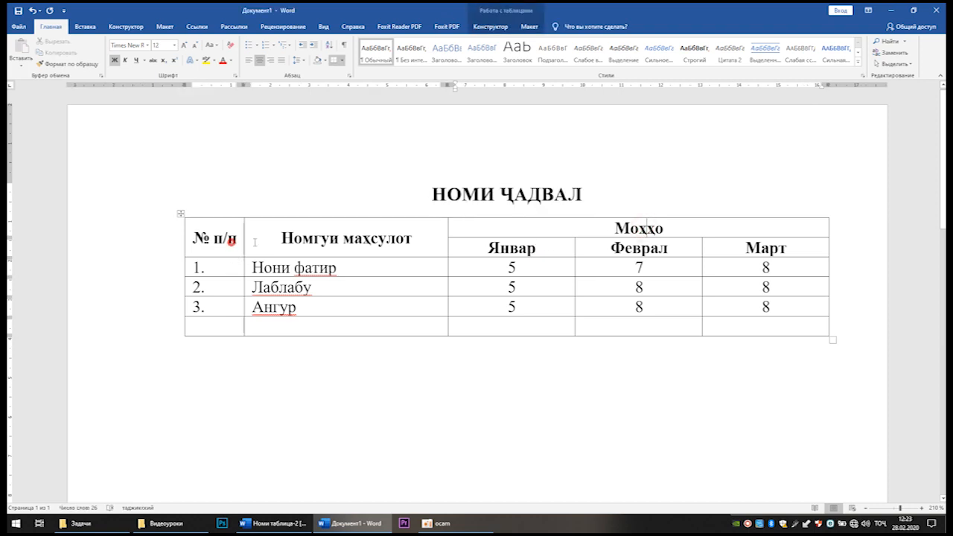
pyautogui.moveTo(642, 229); pyautogui.dragTo(223, 246)
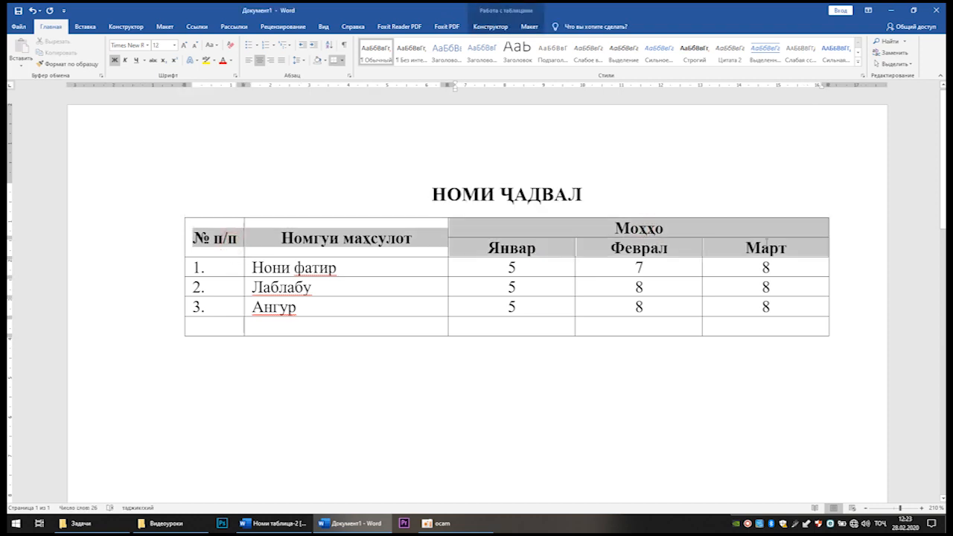
pyautogui.click(231, 61)
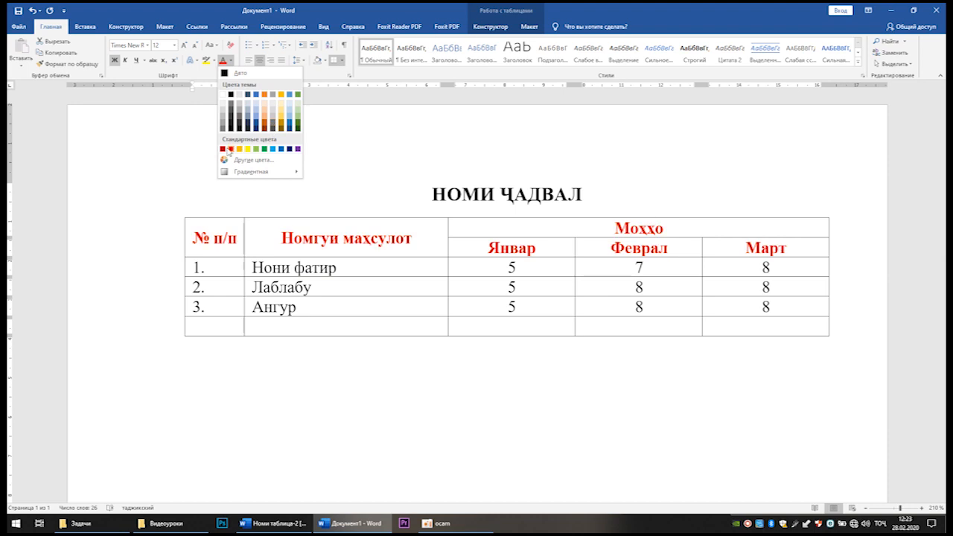
pyautogui.click(295, 265)
pyautogui.click(292, 294)
pyautogui.click(231, 332)
# Step: Try drawing a vertical line through the product name cells with Draw Table, and undo it
pyautogui.click(529, 27)
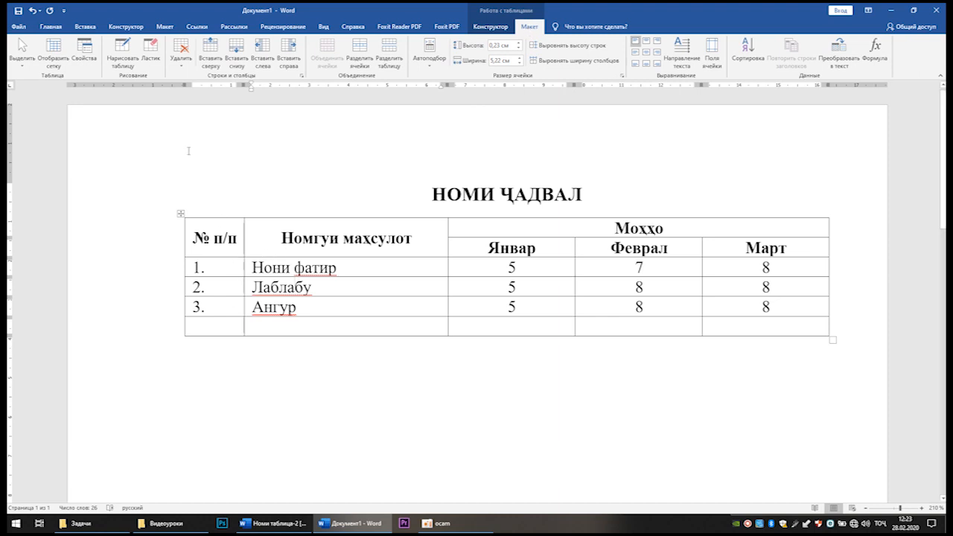
pyautogui.click(232, 330)
pyautogui.click(128, 52)
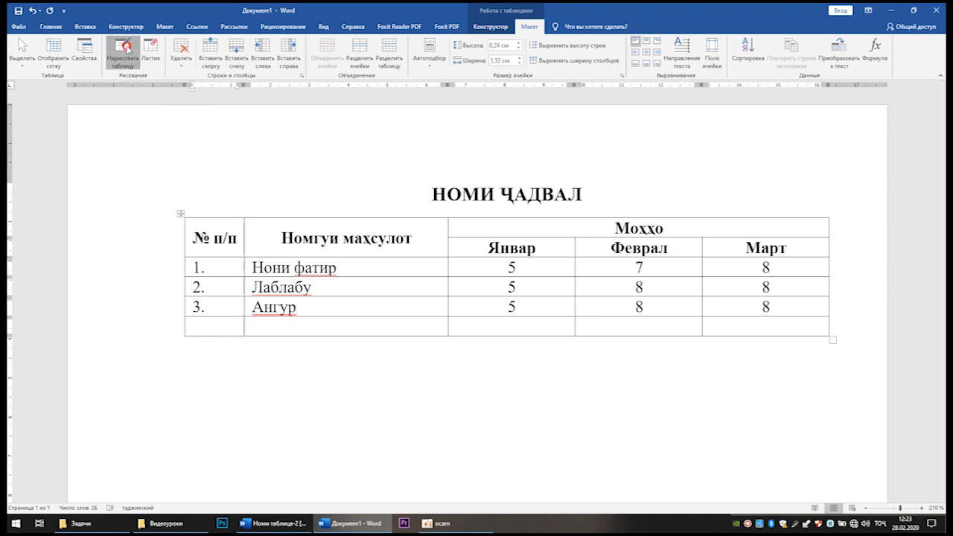
pyautogui.moveTo(362, 257); pyautogui.dragTo(363, 335)
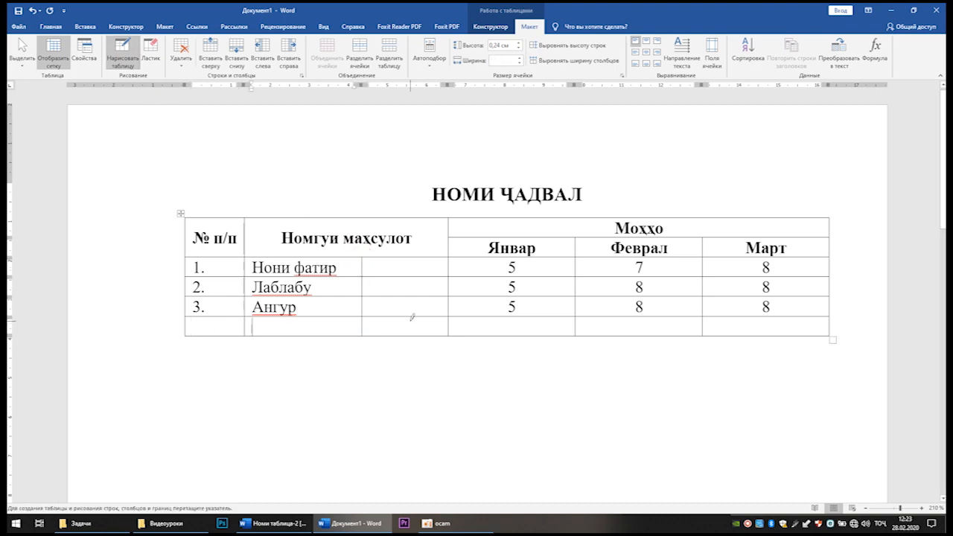
pyautogui.hotkey('ctrl', 'z')
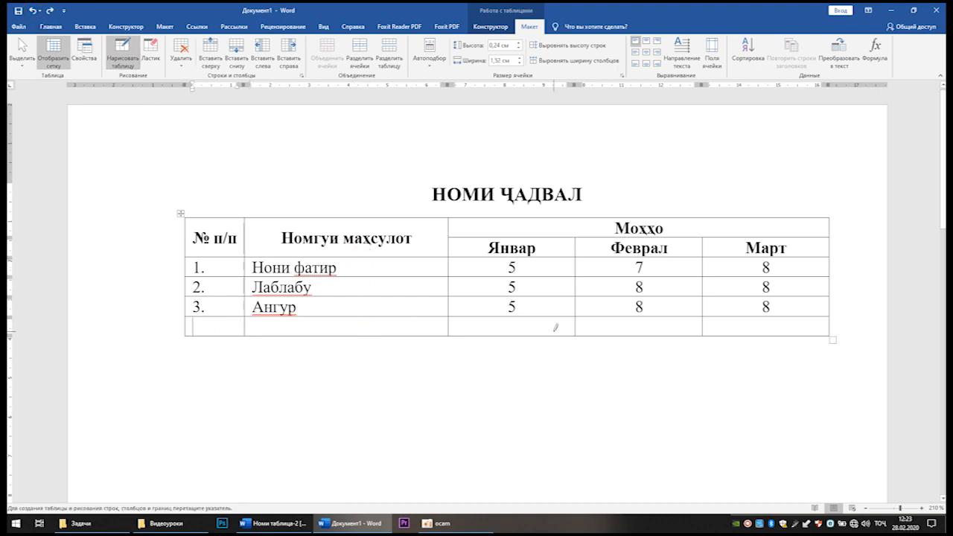
# Step: Stop drawing and remove all borders from the whole table
pyautogui.click(485, 30)
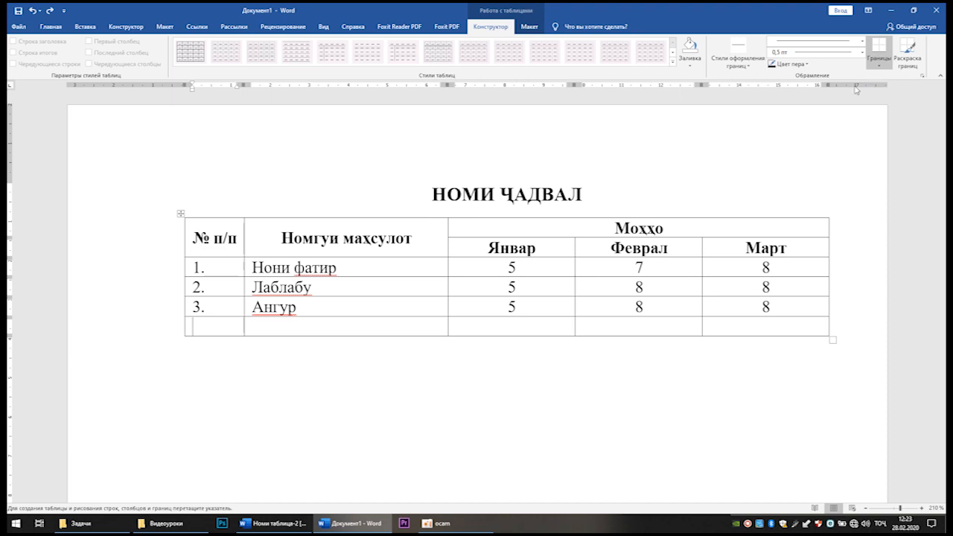
pyautogui.press('Escape')
pyautogui.moveTo(220, 328)
pyautogui.mouseDown()
pyautogui.moveTo(742, 322)
pyautogui.moveTo(705, 231)
pyautogui.mouseUp()
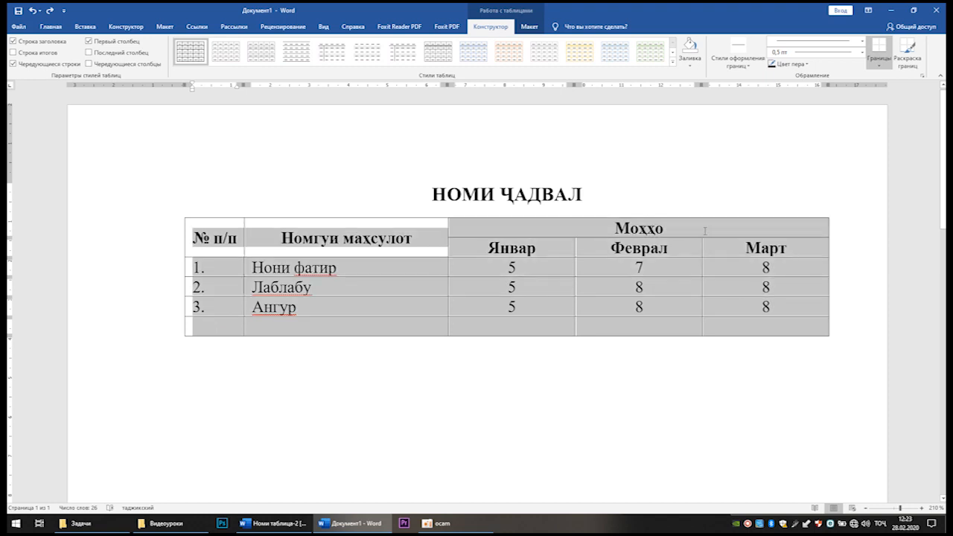
pyautogui.click(879, 64)
pyautogui.click(865, 124)
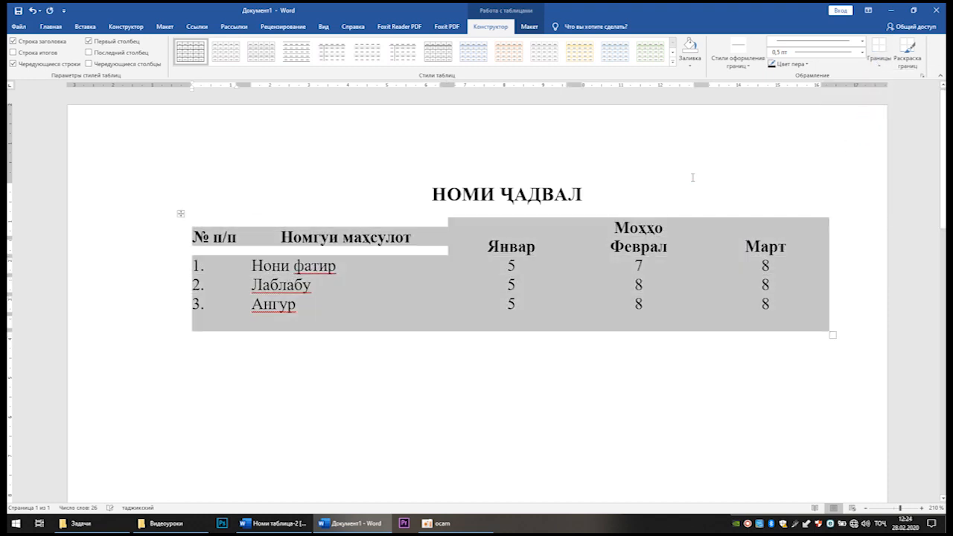
pyautogui.click(690, 177)
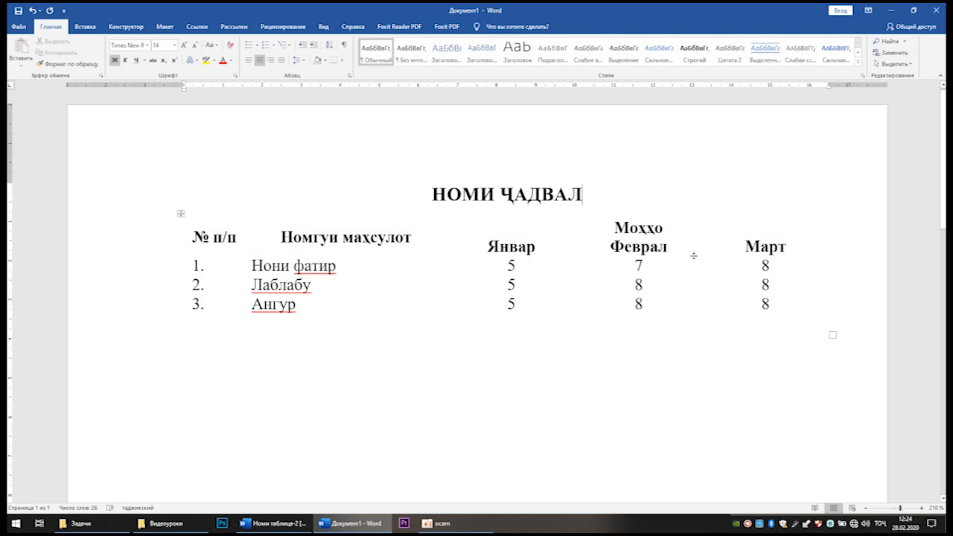
# Step: Apply all borders to the table from the heading rows through the Ангур row, excluding the empty last row
pyautogui.moveTo(213, 238); pyautogui.dragTo(752, 301)
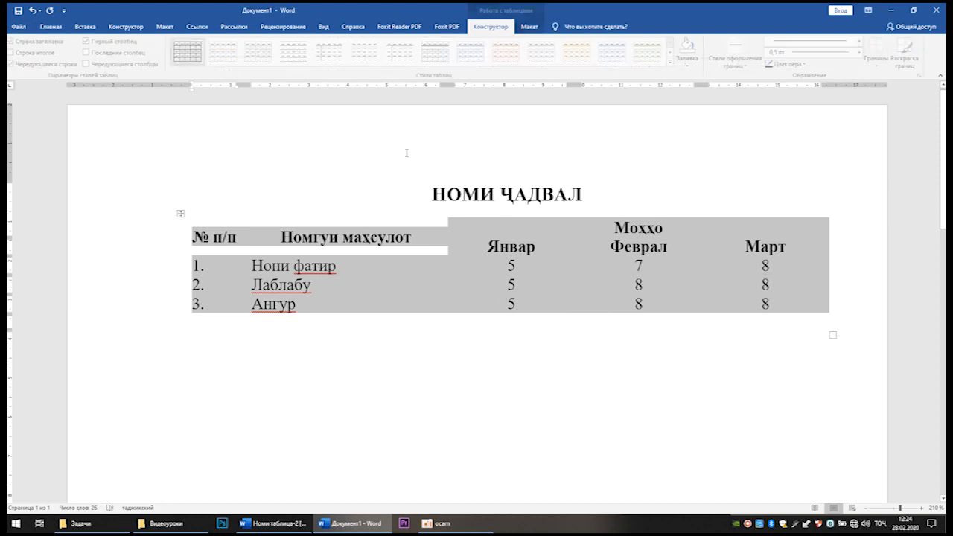
pyautogui.click(49, 27)
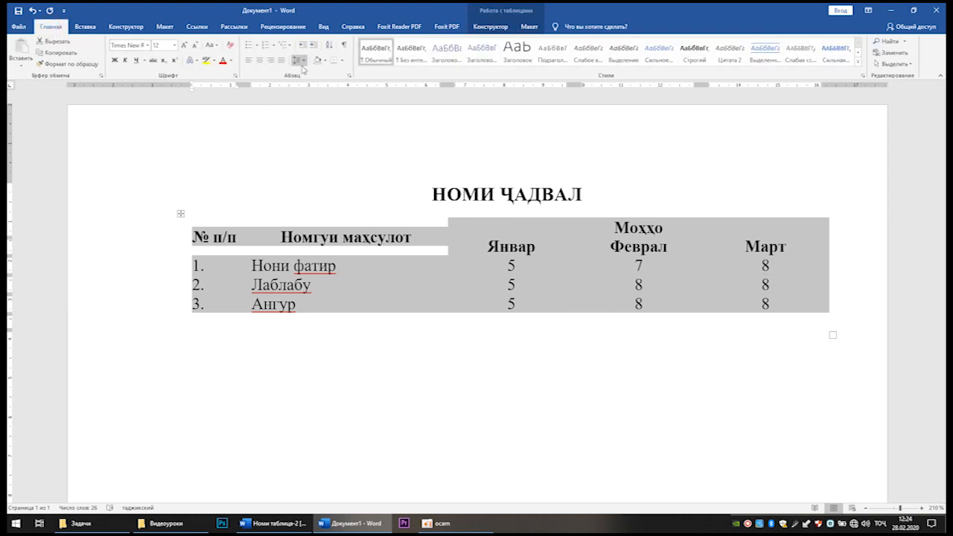
pyautogui.click(342, 60)
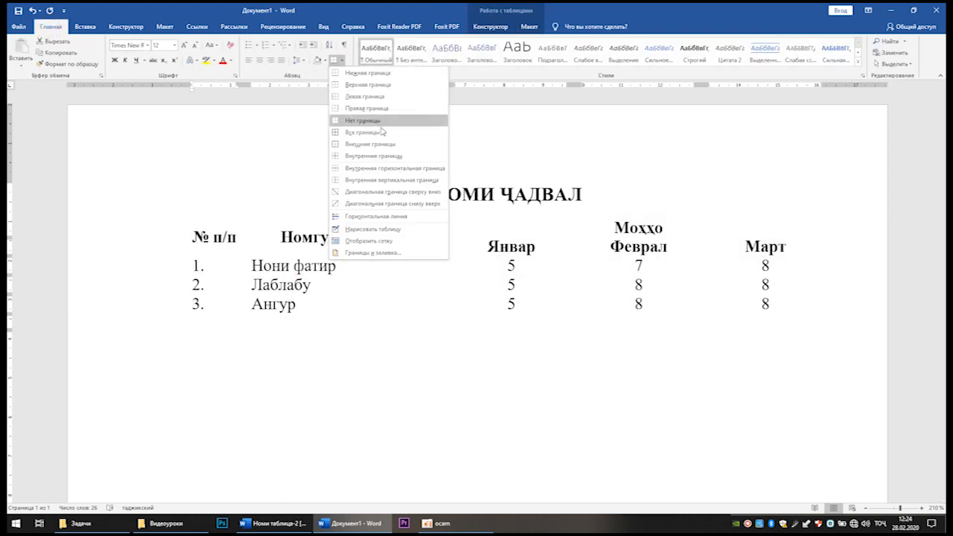
pyautogui.click(381, 132)
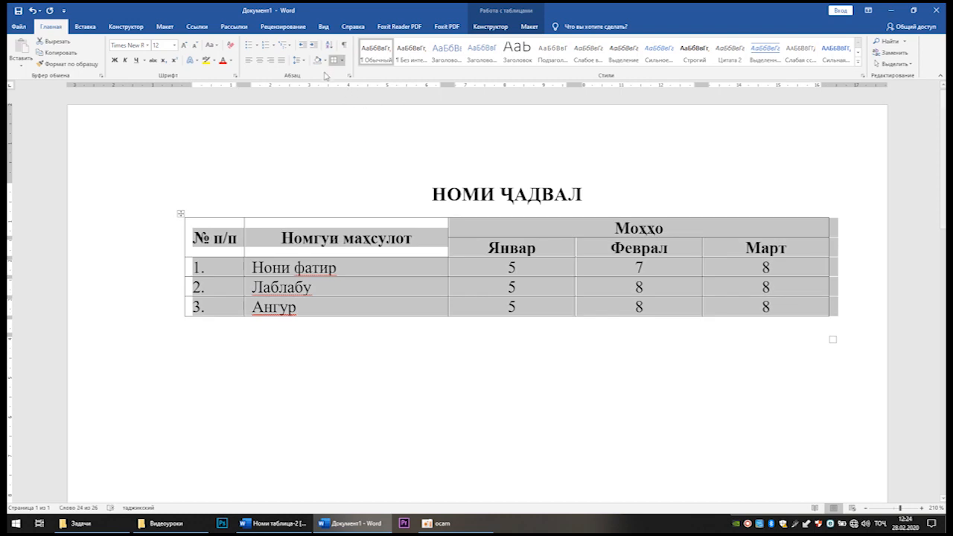
pyautogui.click(325, 60)
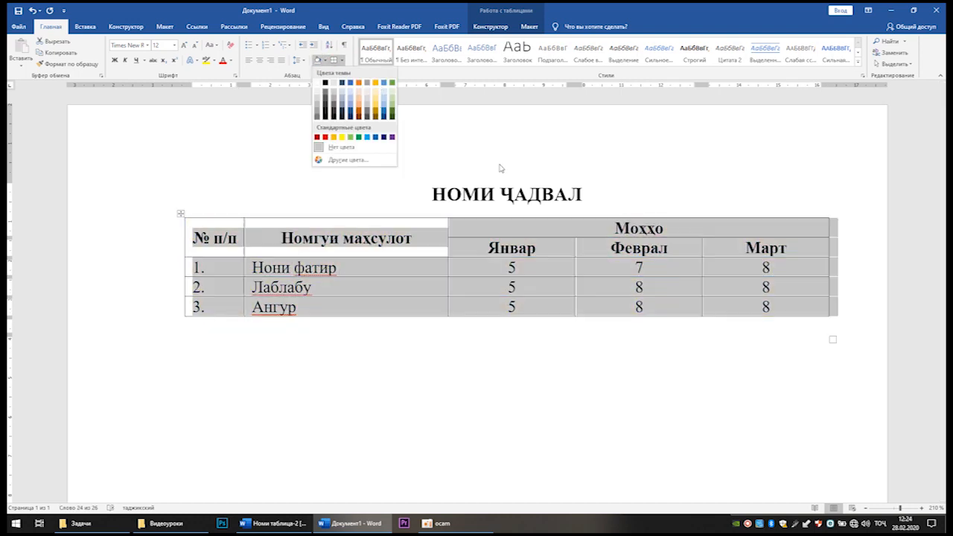
pyautogui.click(555, 185)
pyautogui.click(615, 192)
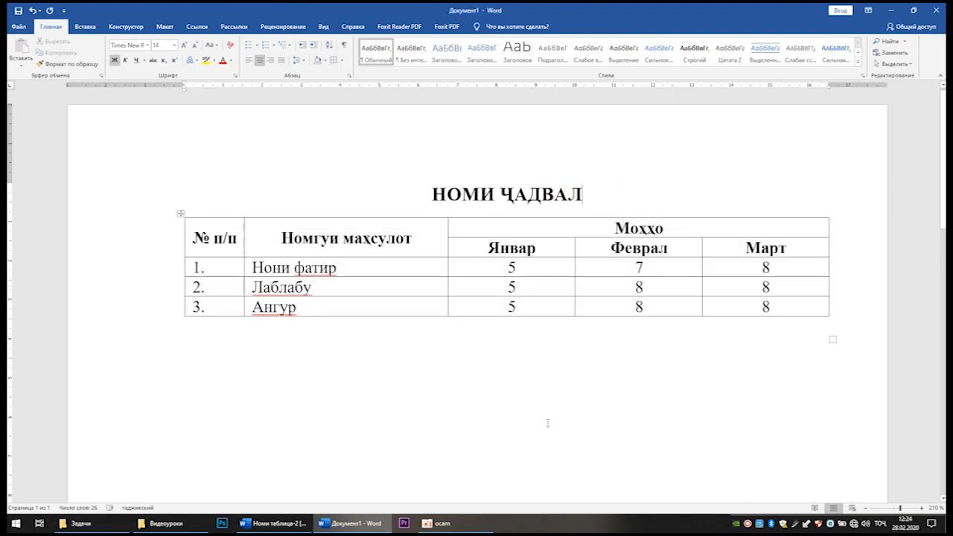
pyautogui.click(437, 524)
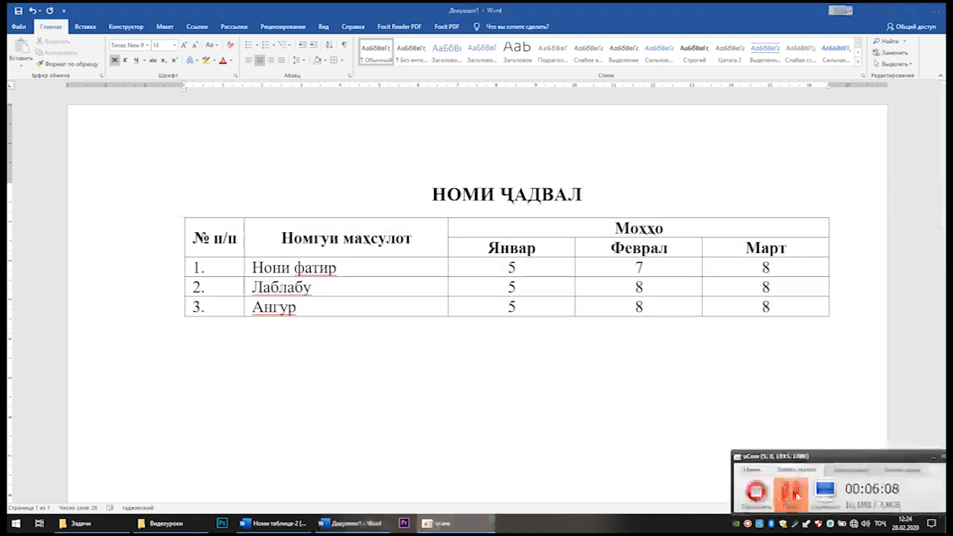